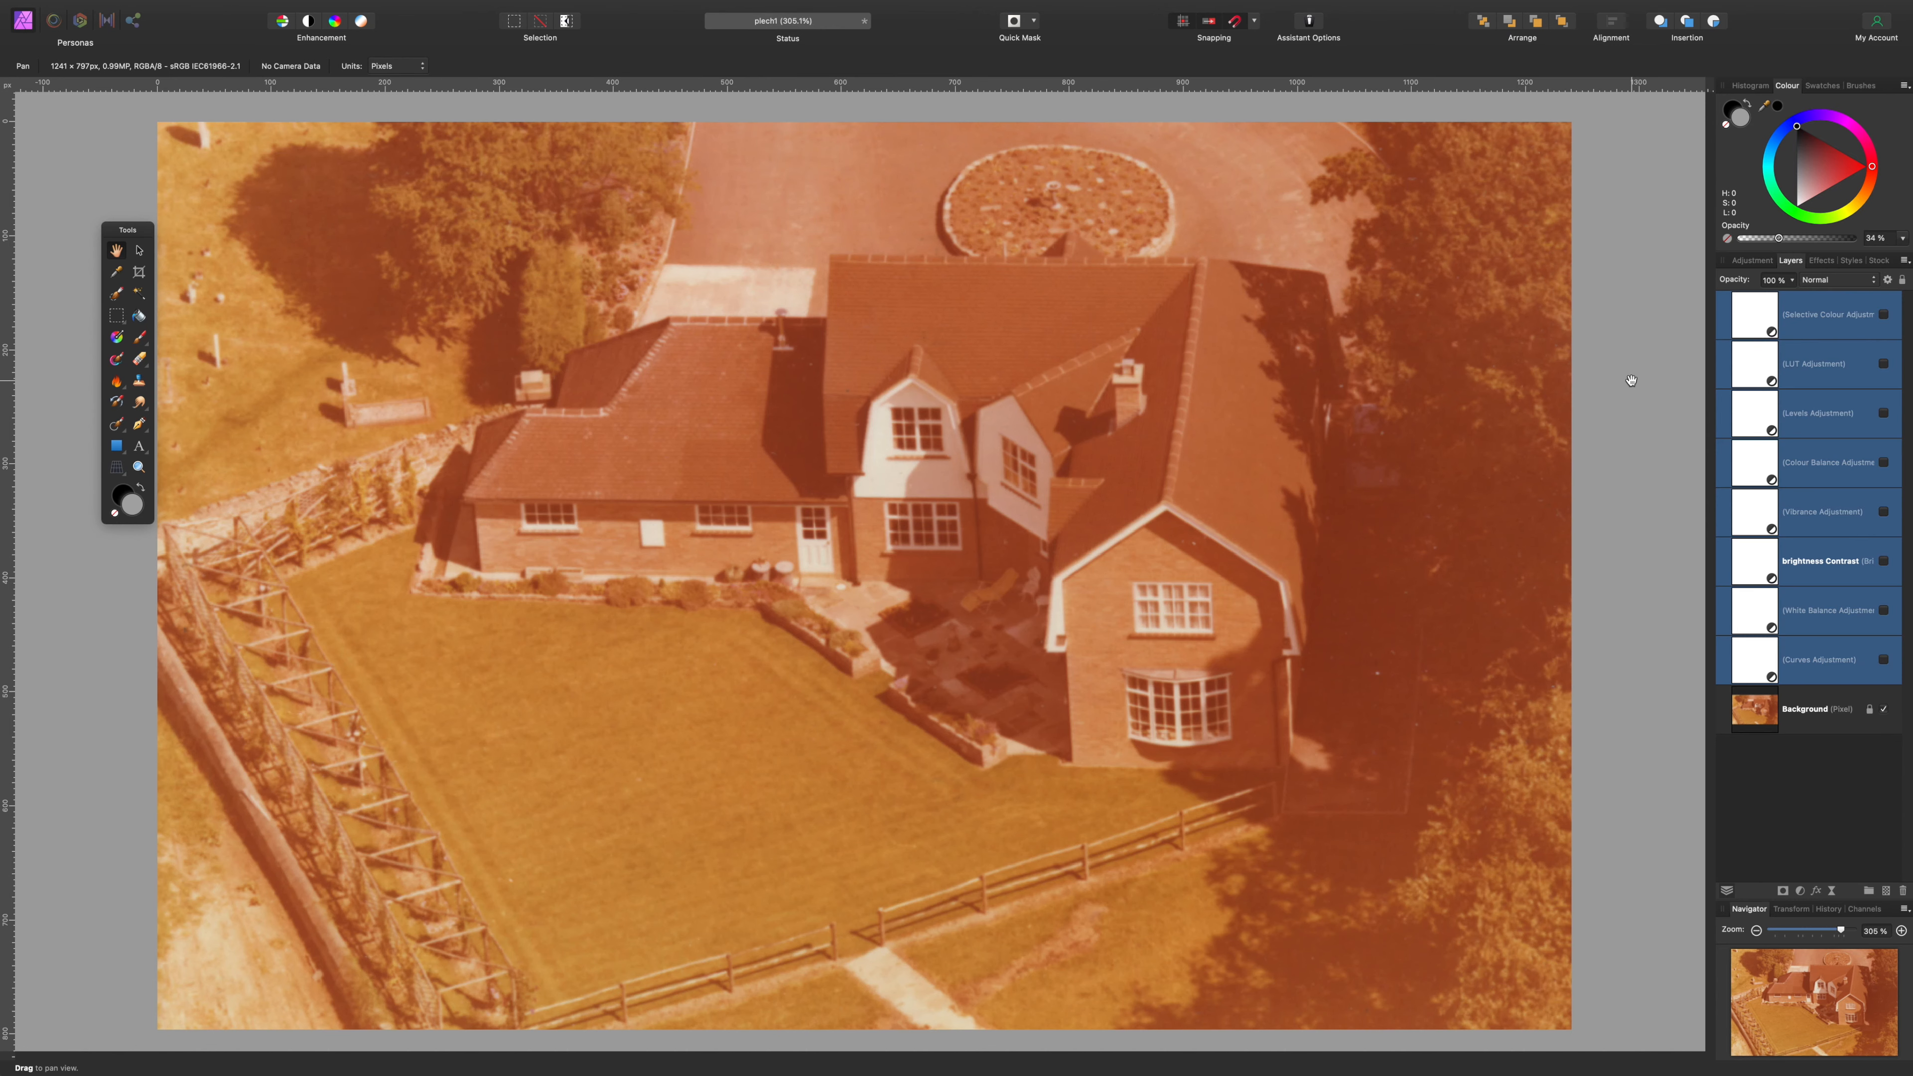
# - Switch the visibility of all the selected adjustment layers on and off to compare the original and corrected photo
pyautogui.hscroll(-3, 1632, 380)
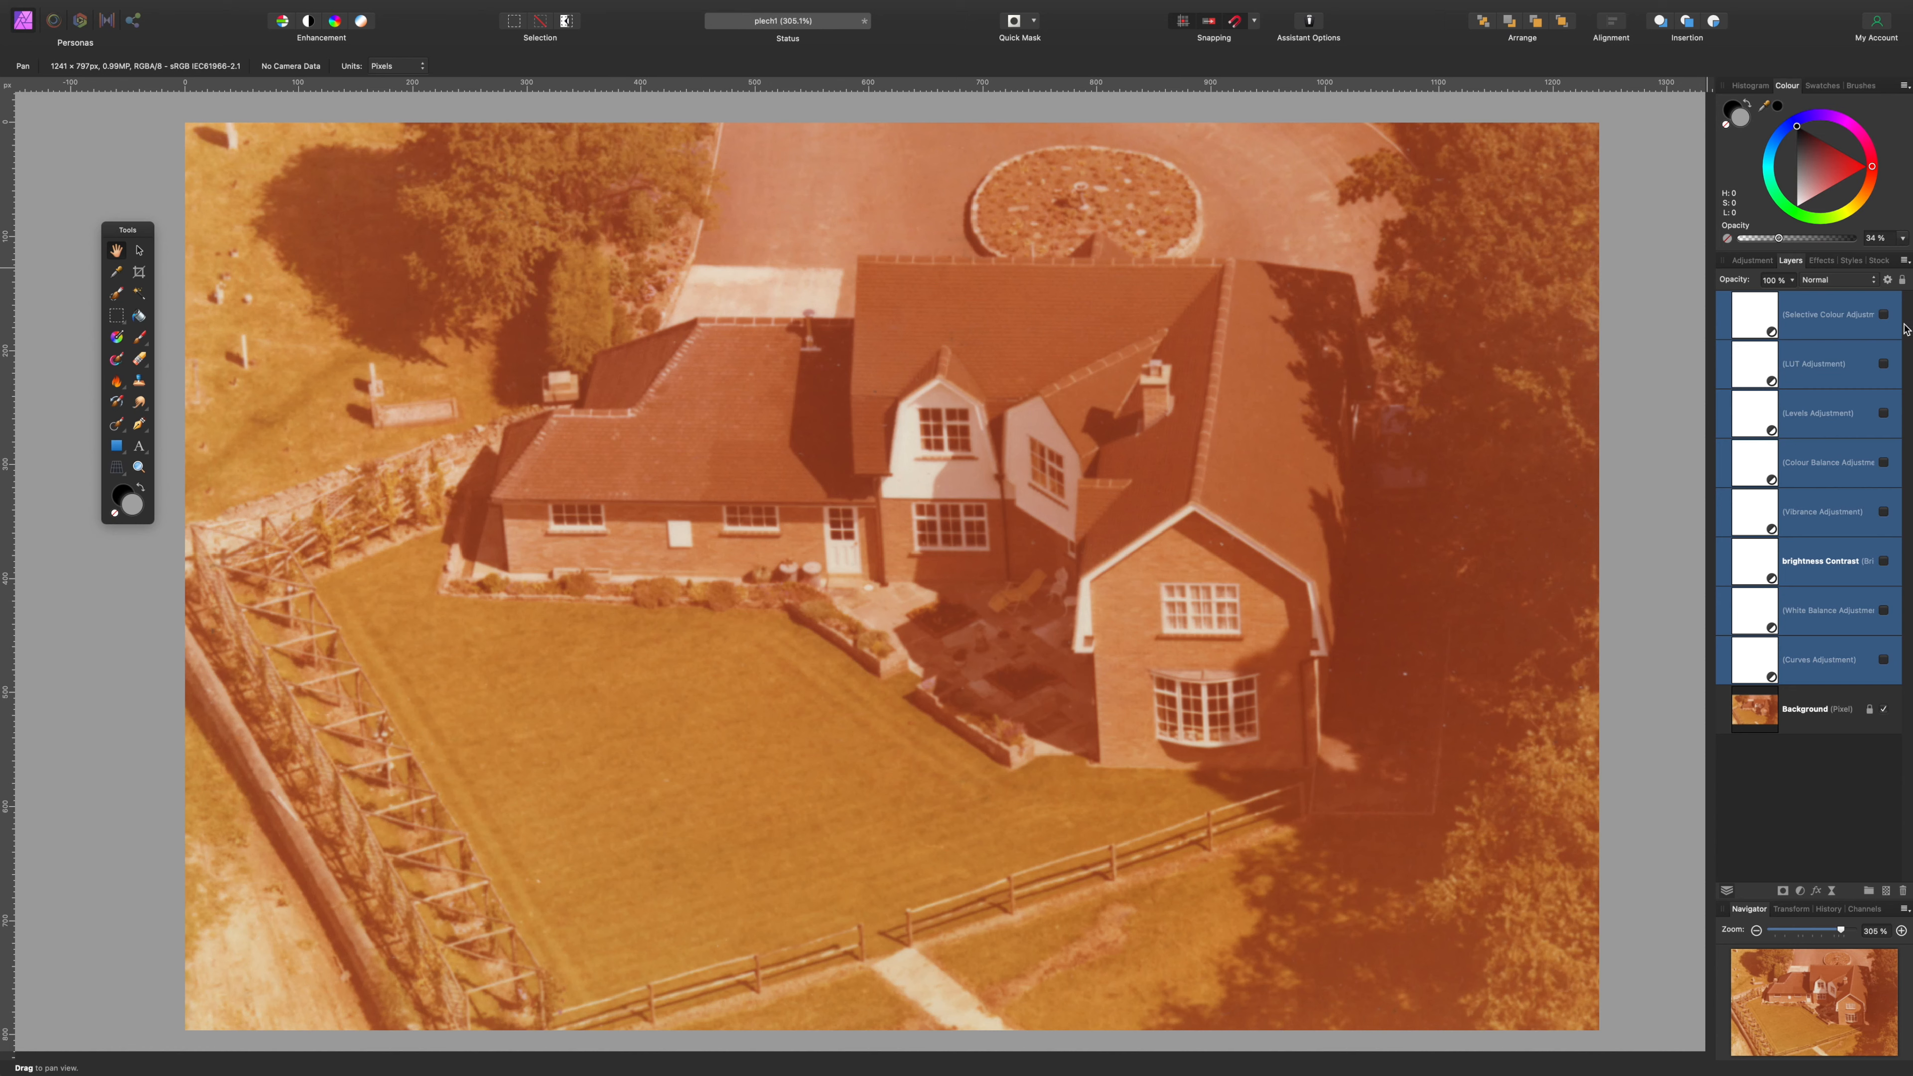
pyautogui.click(1885, 315)
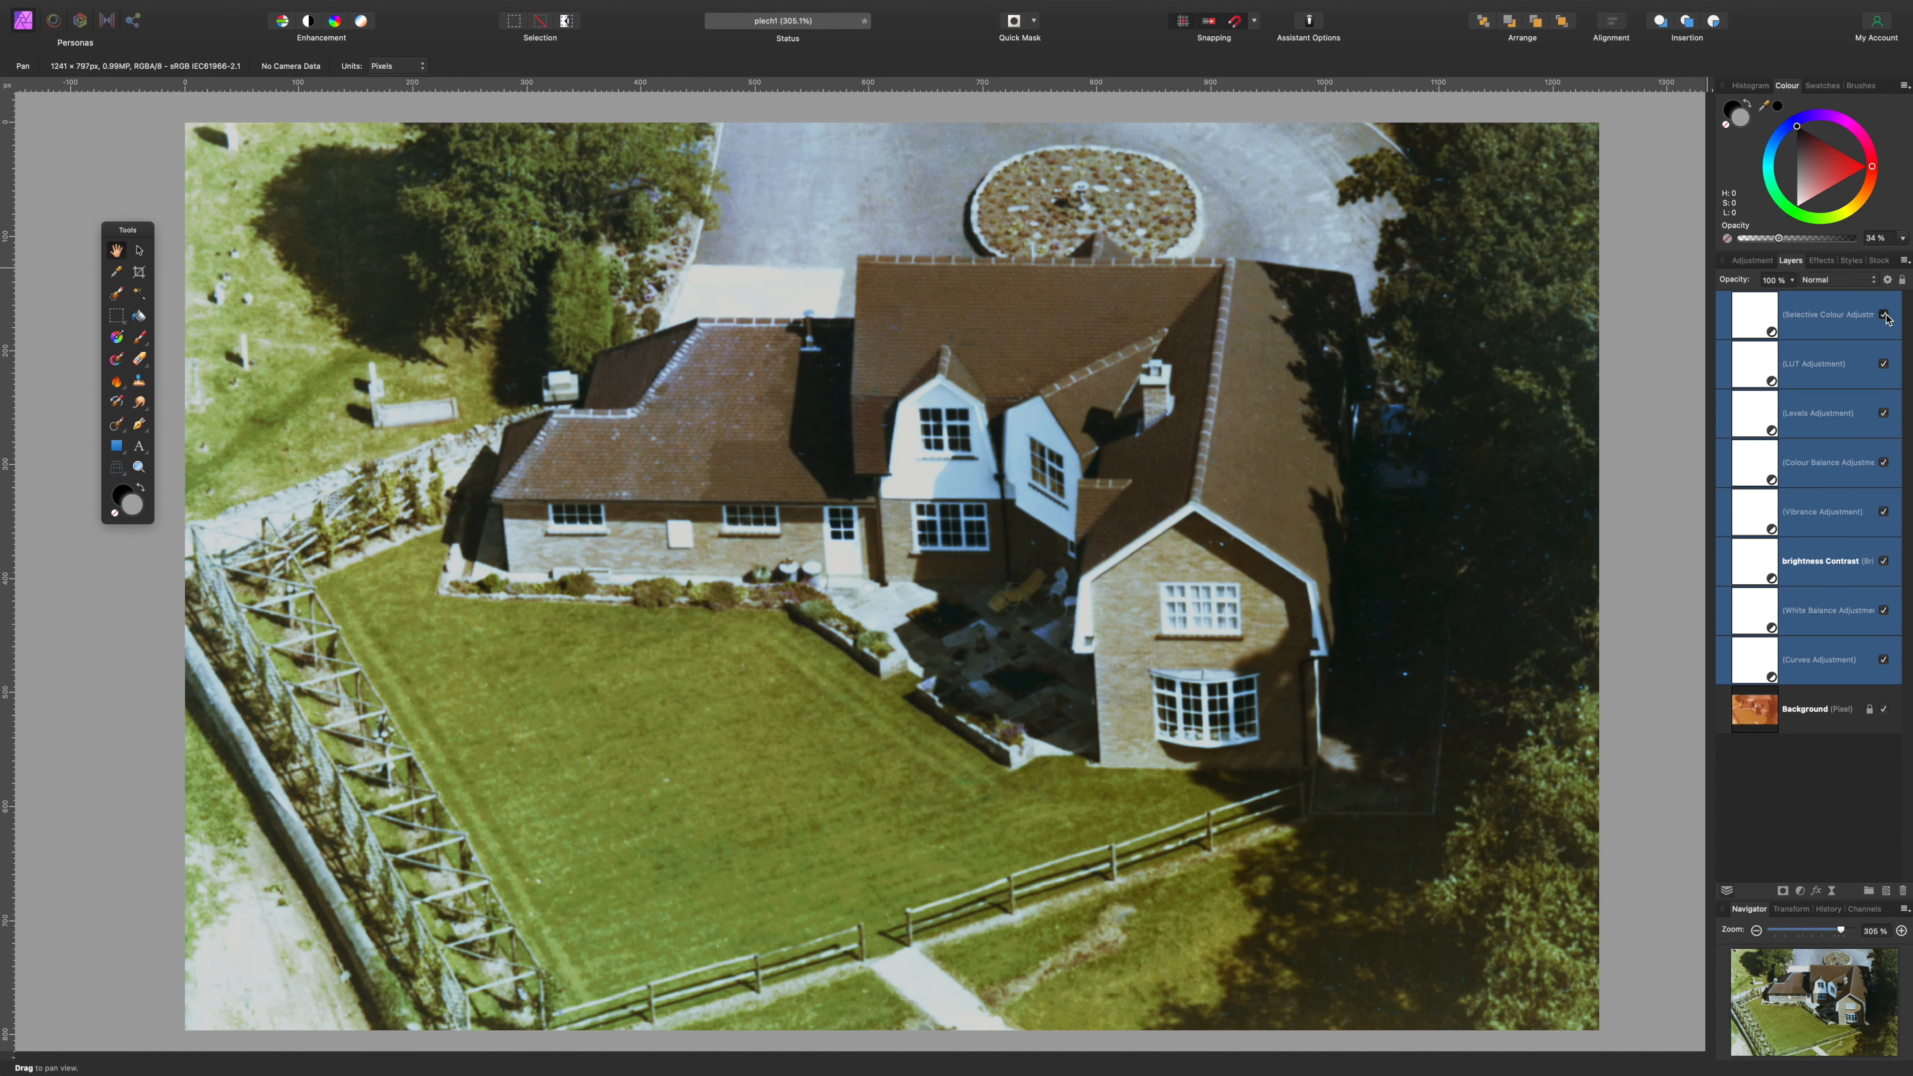
pyautogui.click(1885, 315)
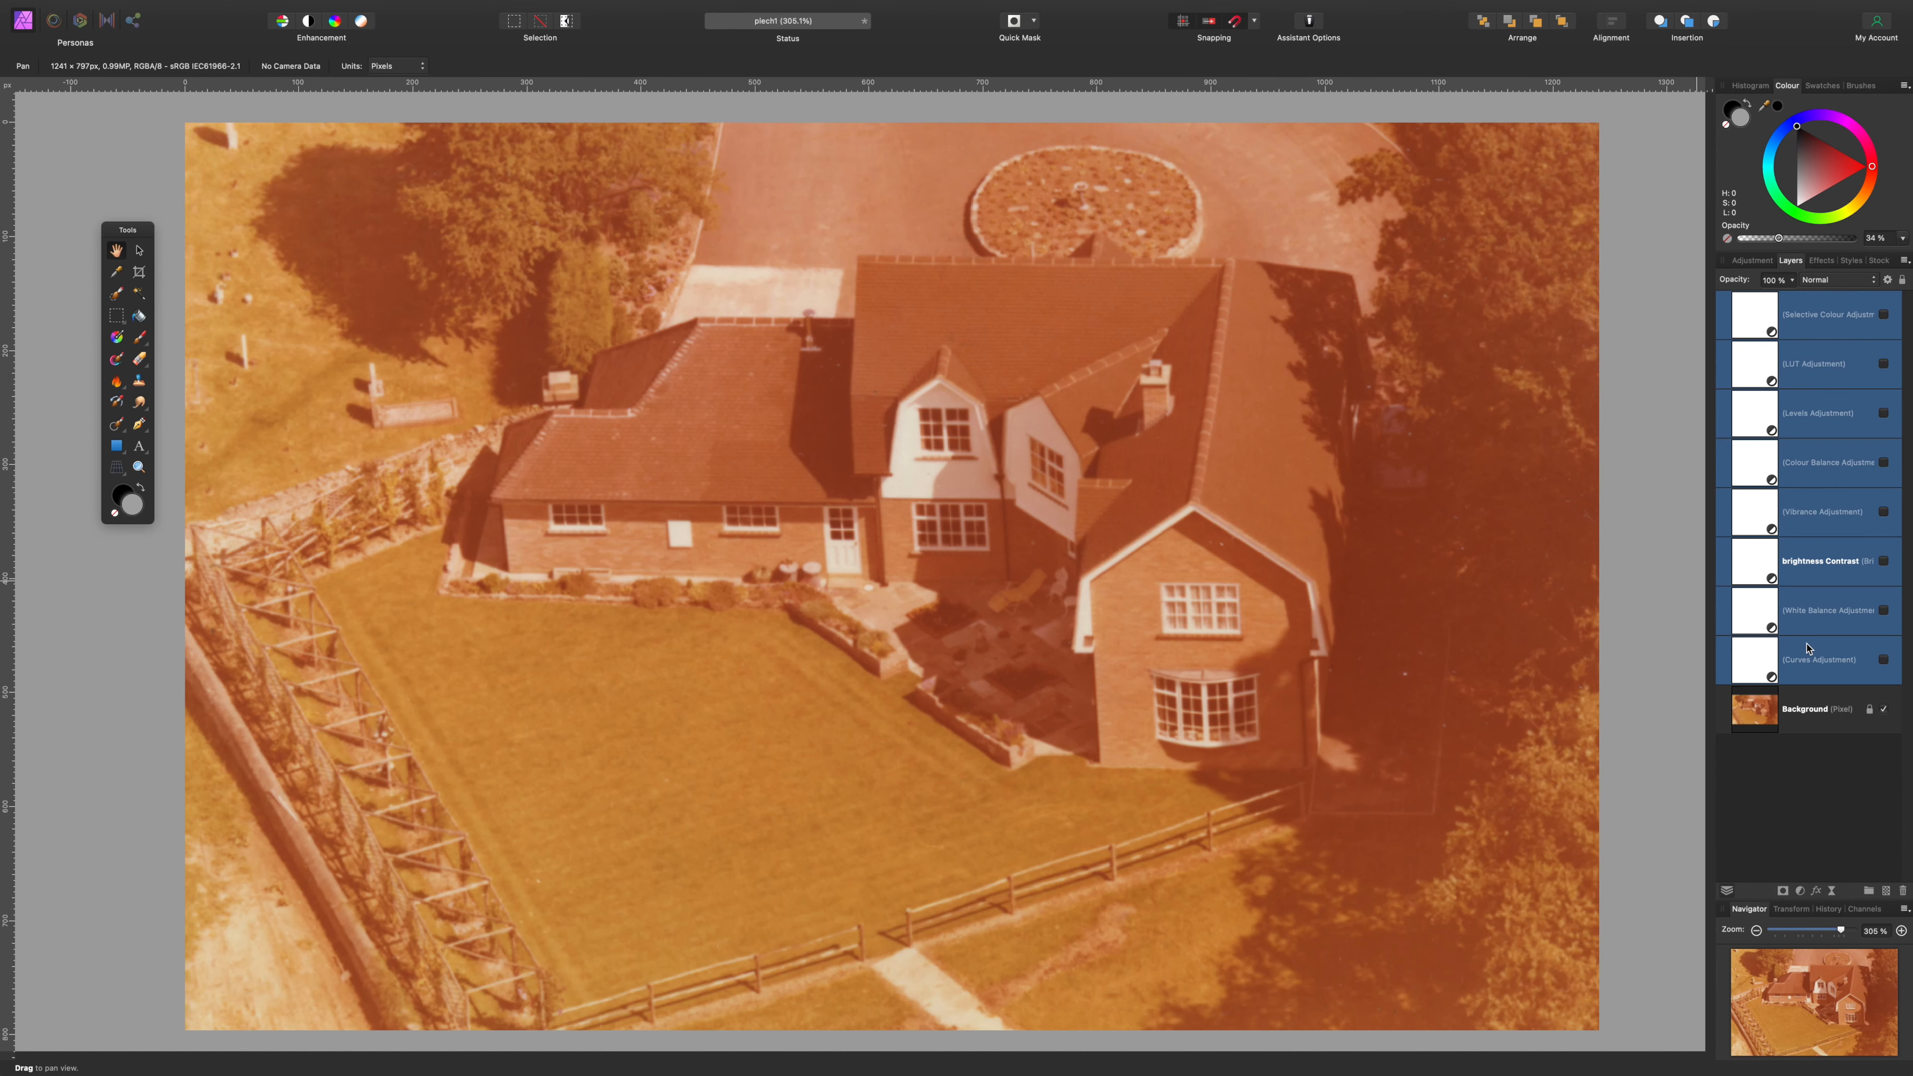
pyautogui.click(1886, 315)
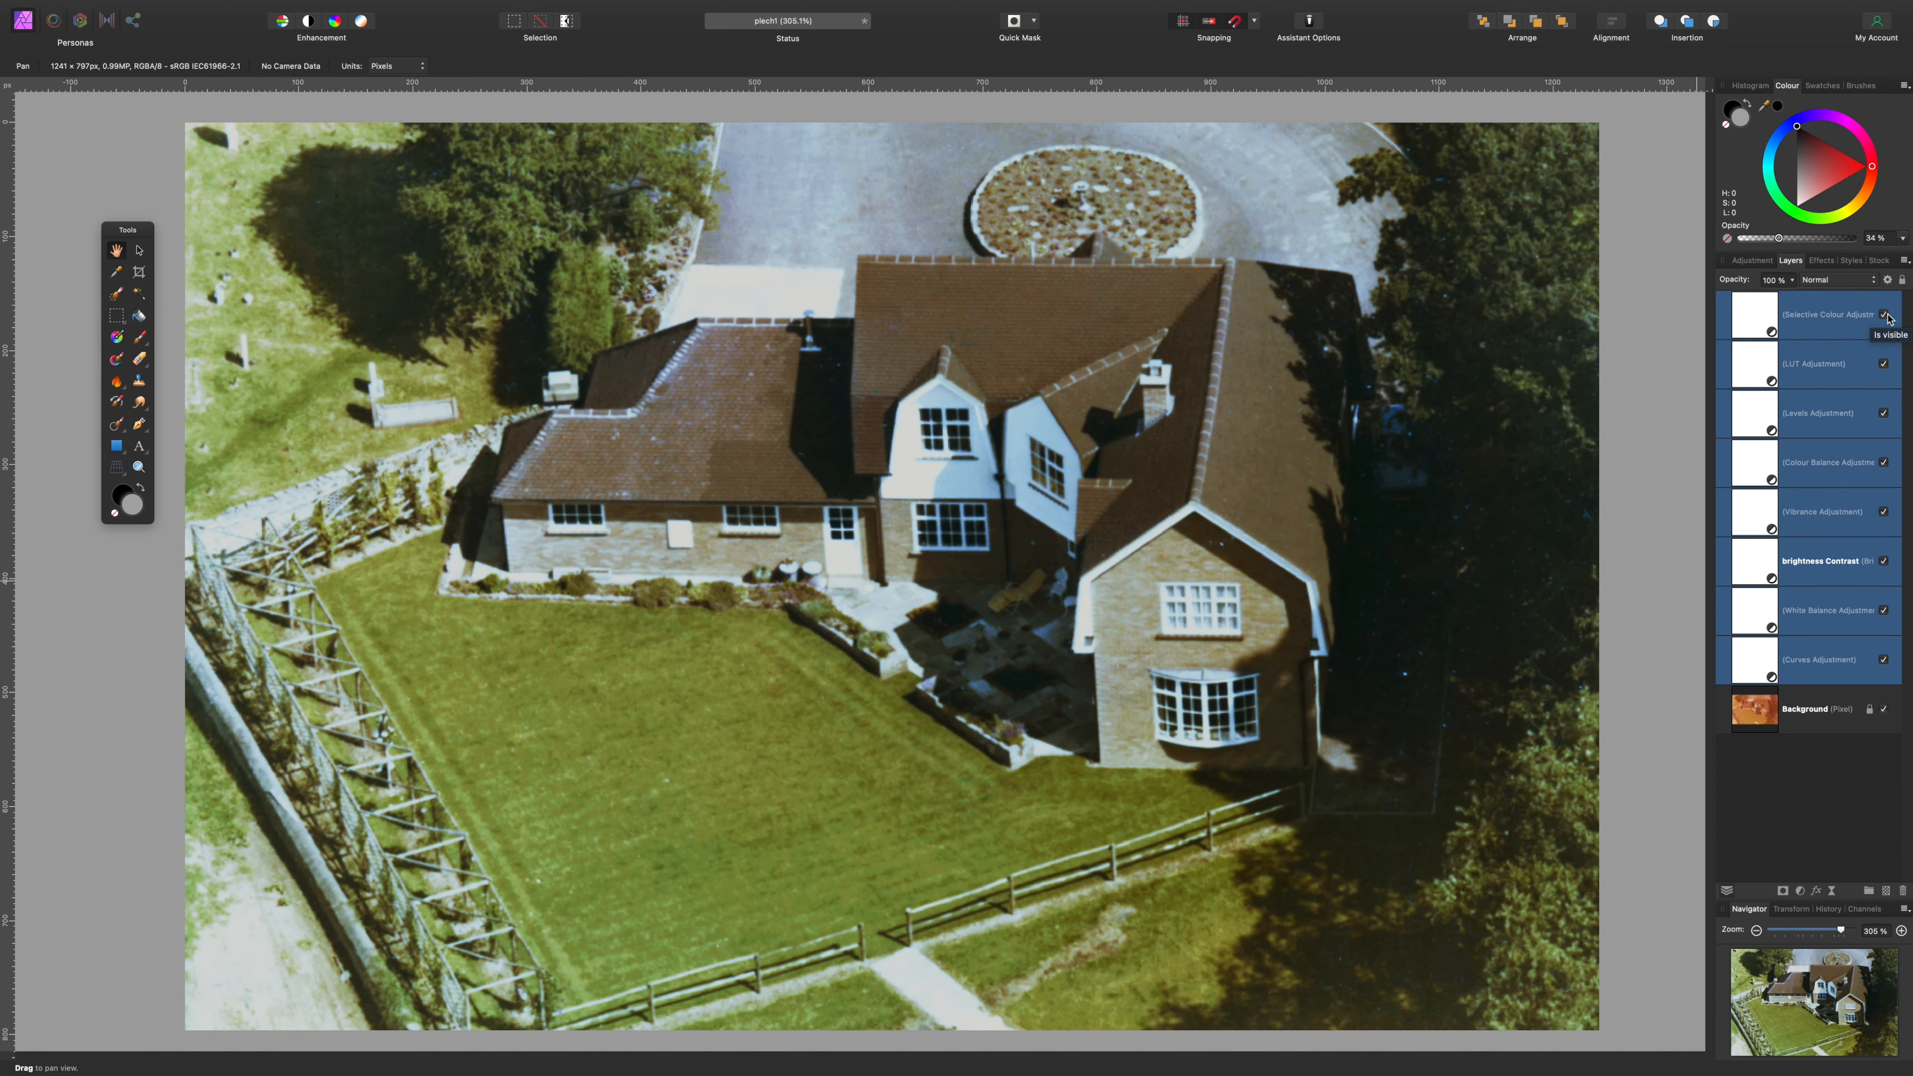
pyautogui.click(1885, 315)
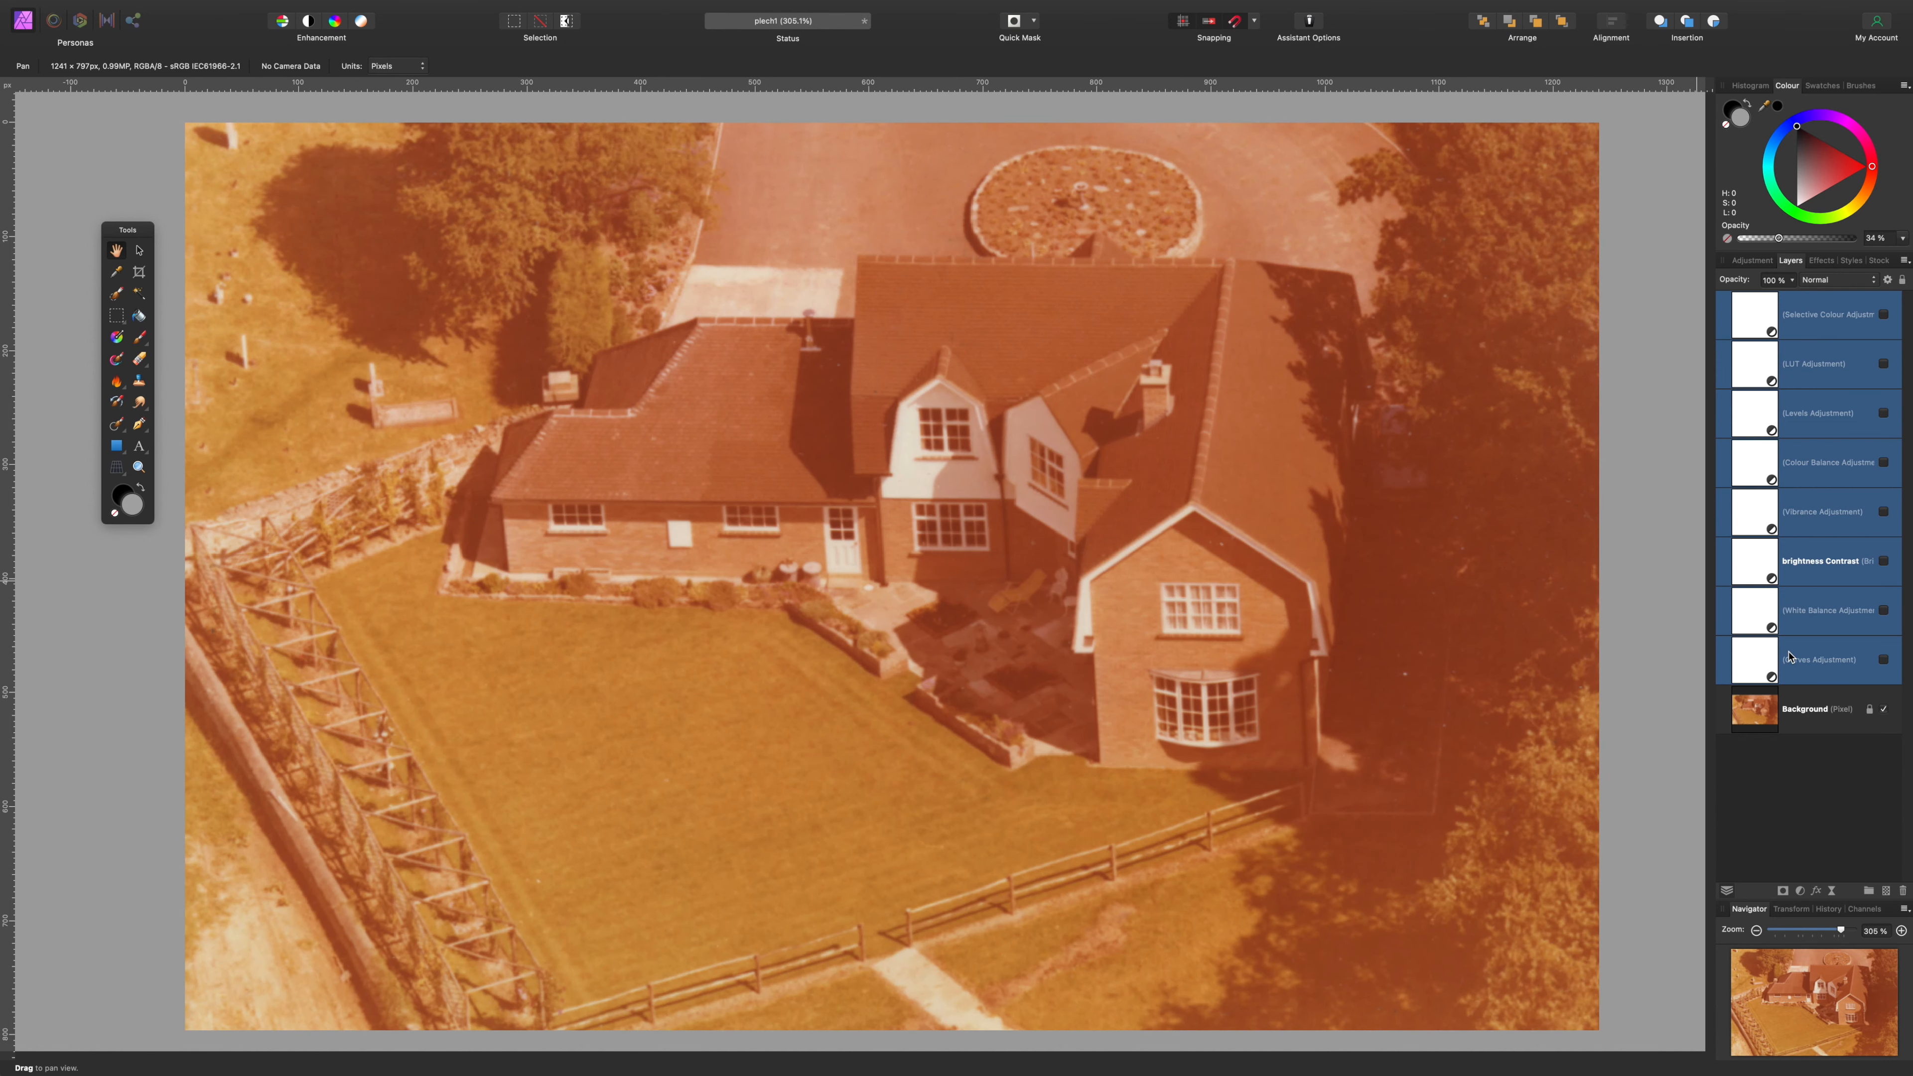
# - Turn on only the Curves adjustment layer and open its settings over the photo
pyautogui.click(1770, 658)
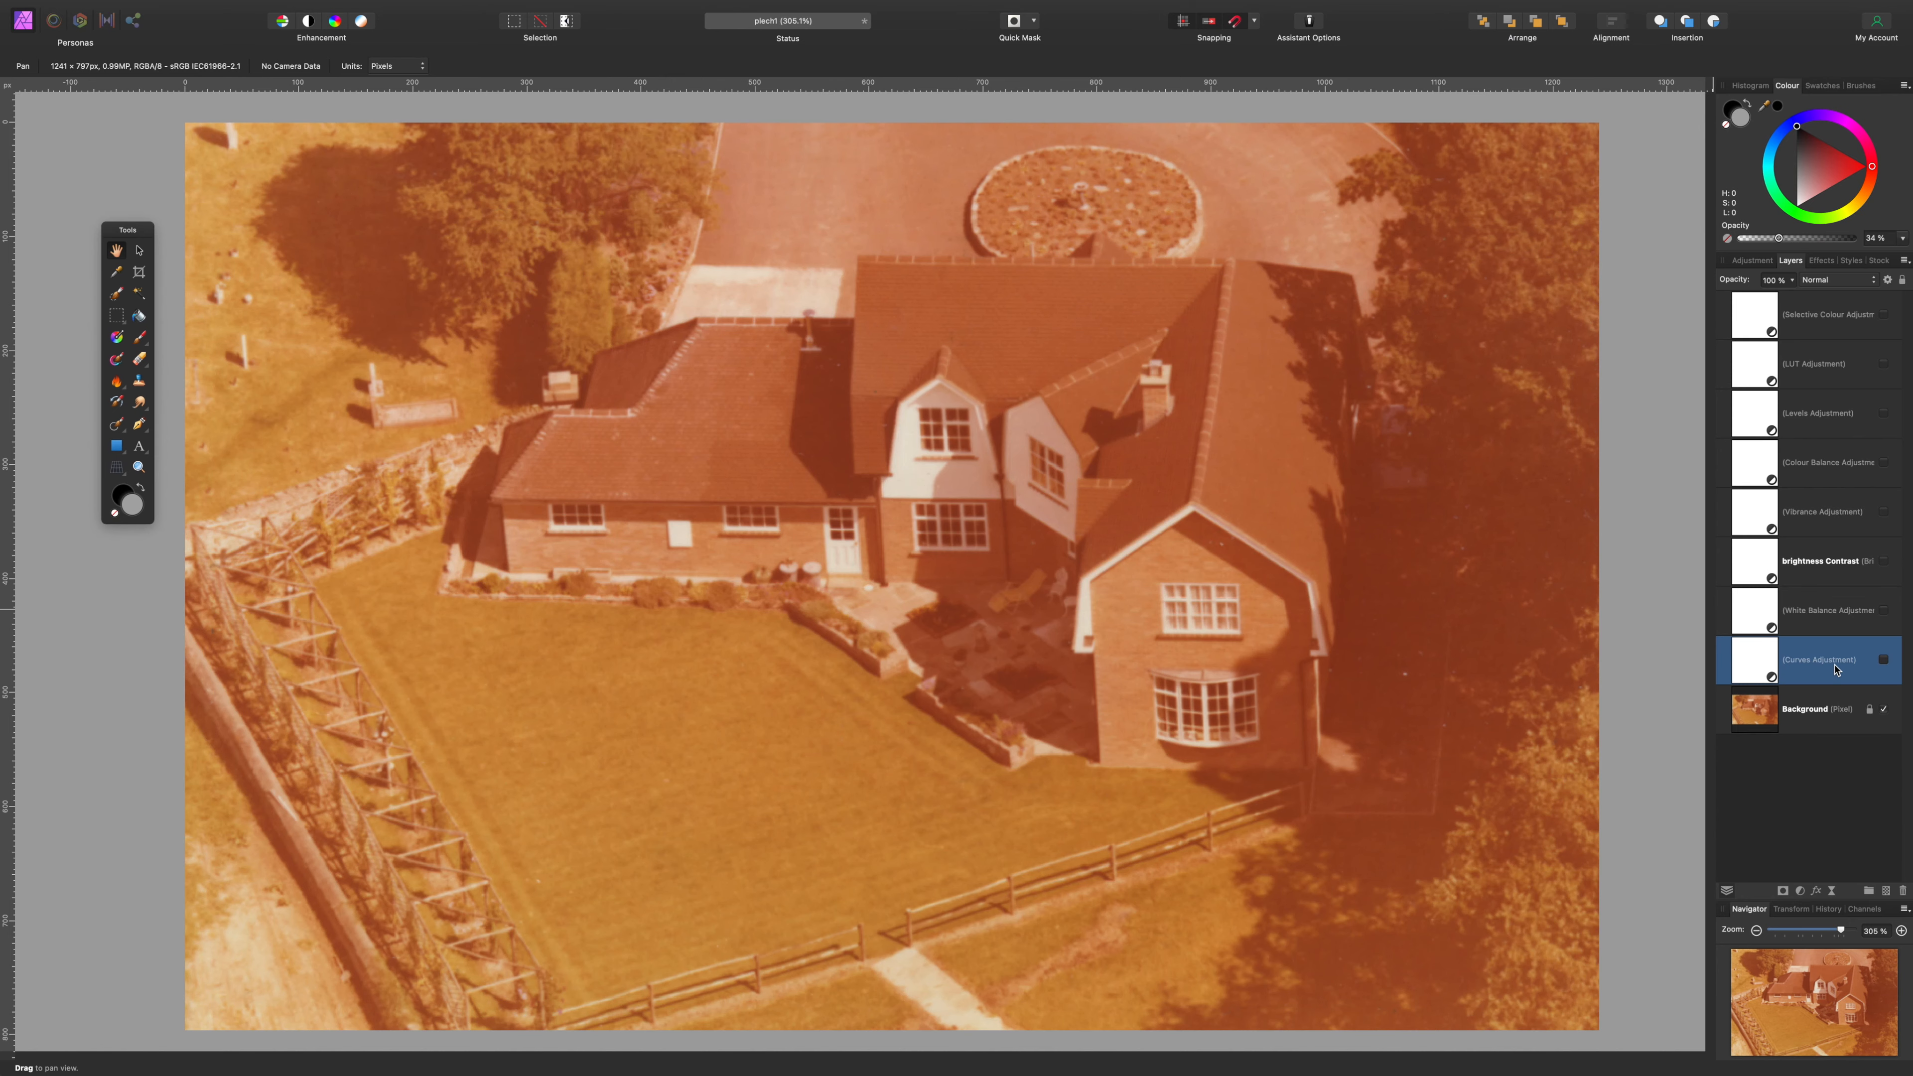
pyautogui.click(1884, 661)
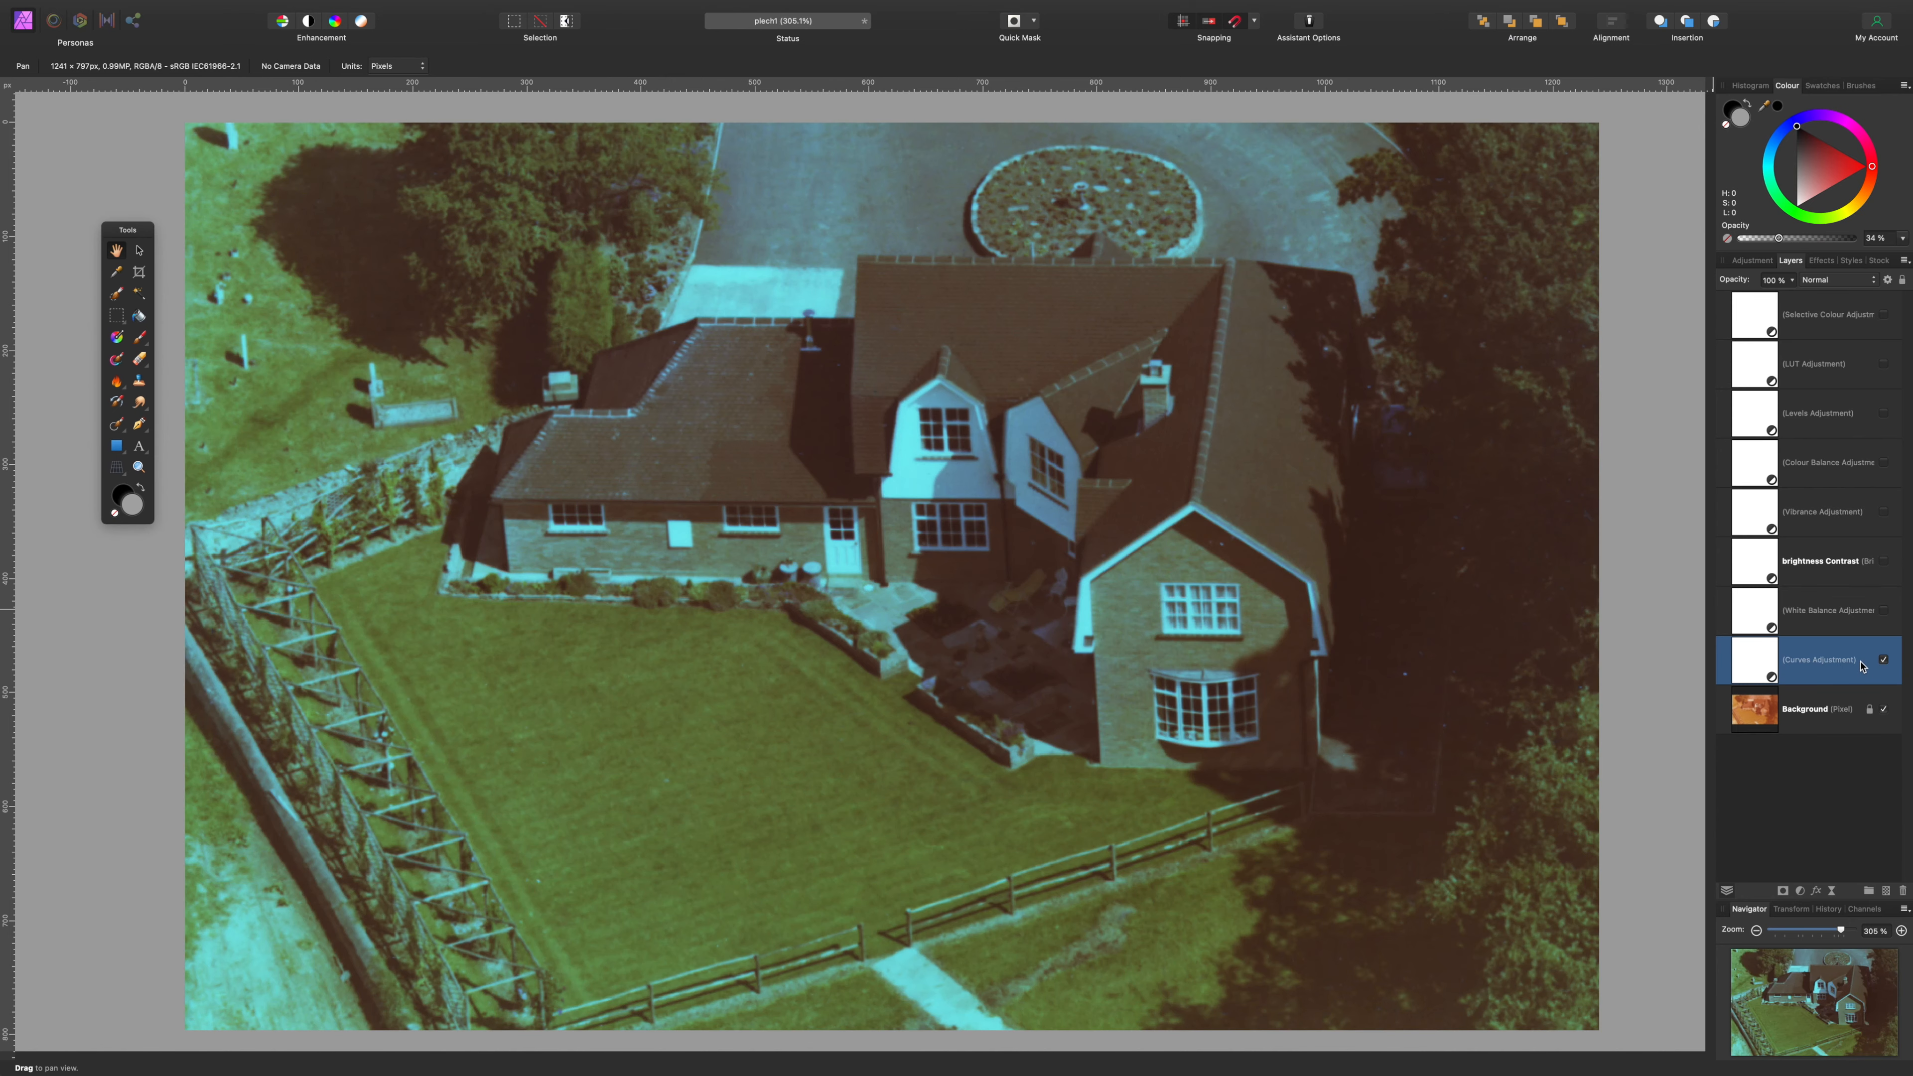
pyautogui.doubleClick(1752, 661)
pyautogui.moveTo(1503, 667); pyautogui.dragTo(816, 349)
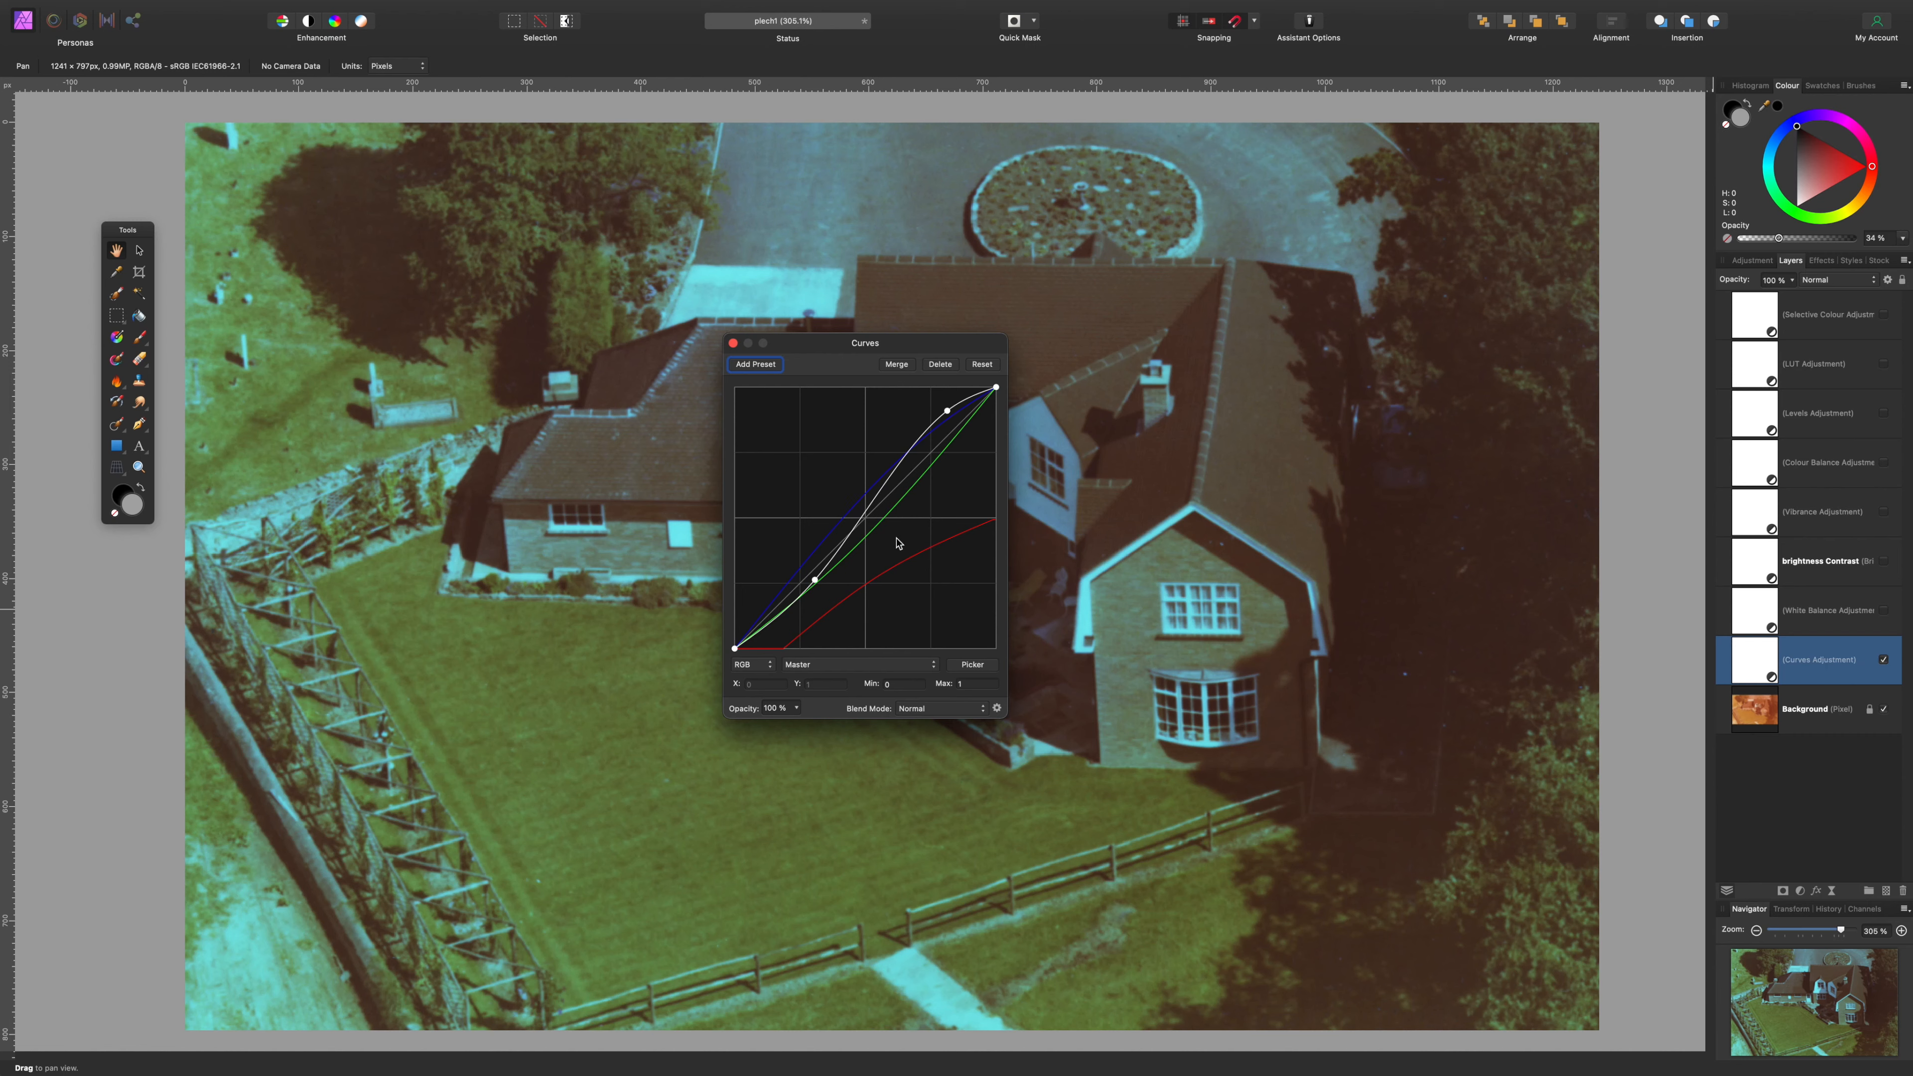
# - Inspect the Curves adjustment's available blend modes and its Blend Options, keeping the blend mode at Normal, and close both dialogs
pyautogui.click(919, 710)
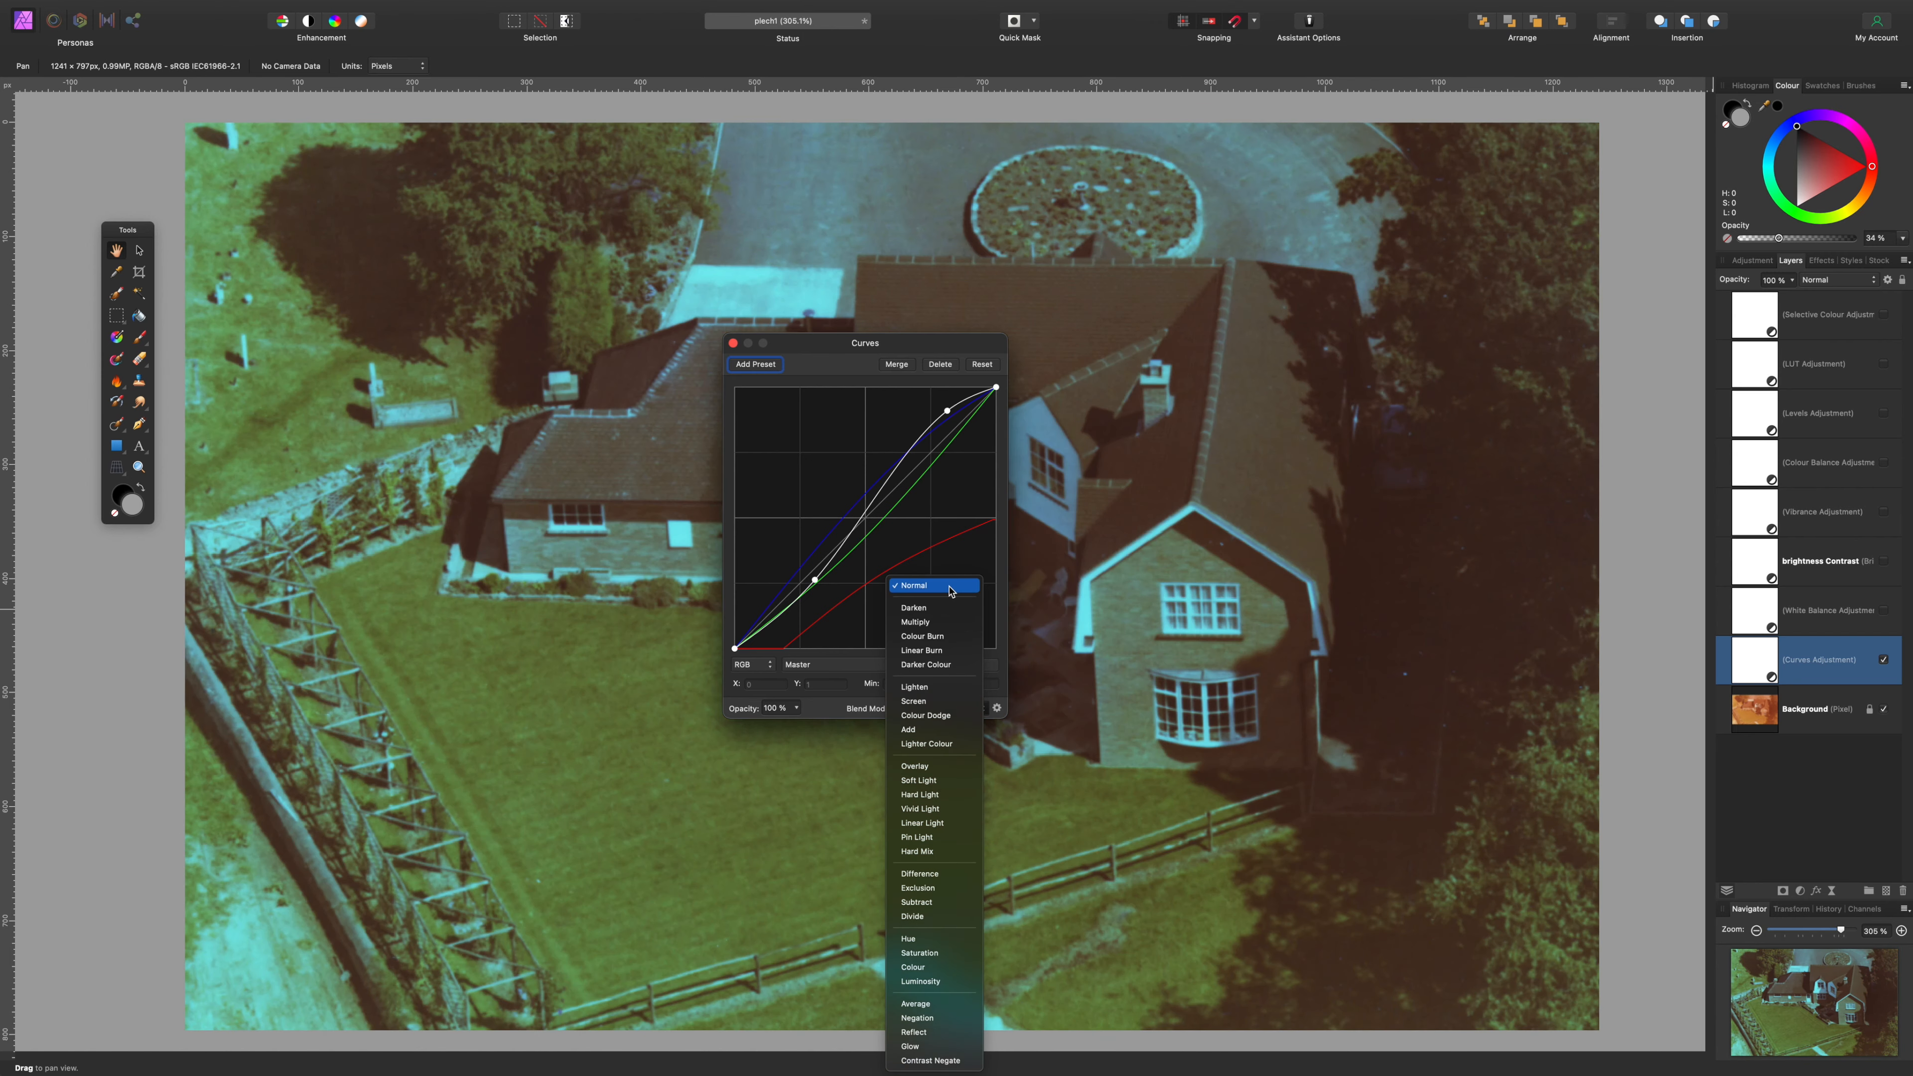
pyautogui.click(923, 586)
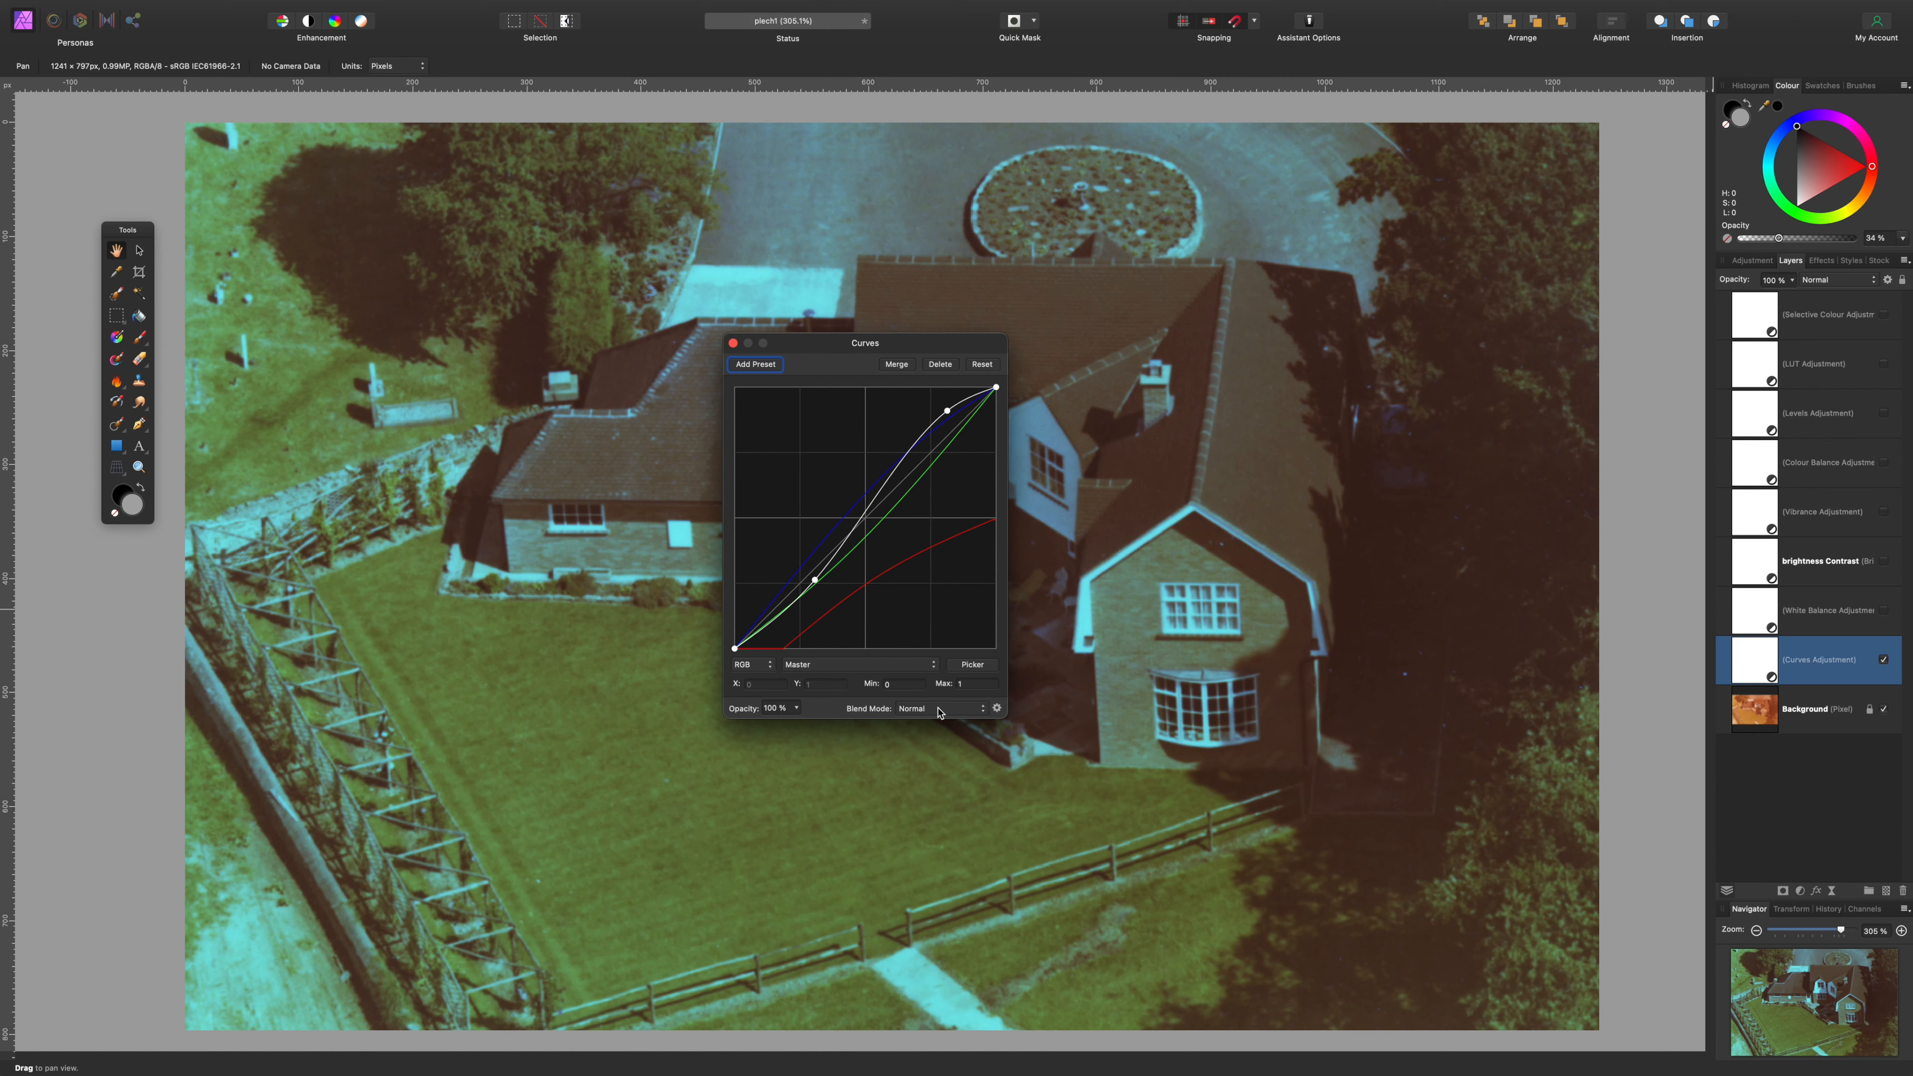
pyautogui.click(996, 709)
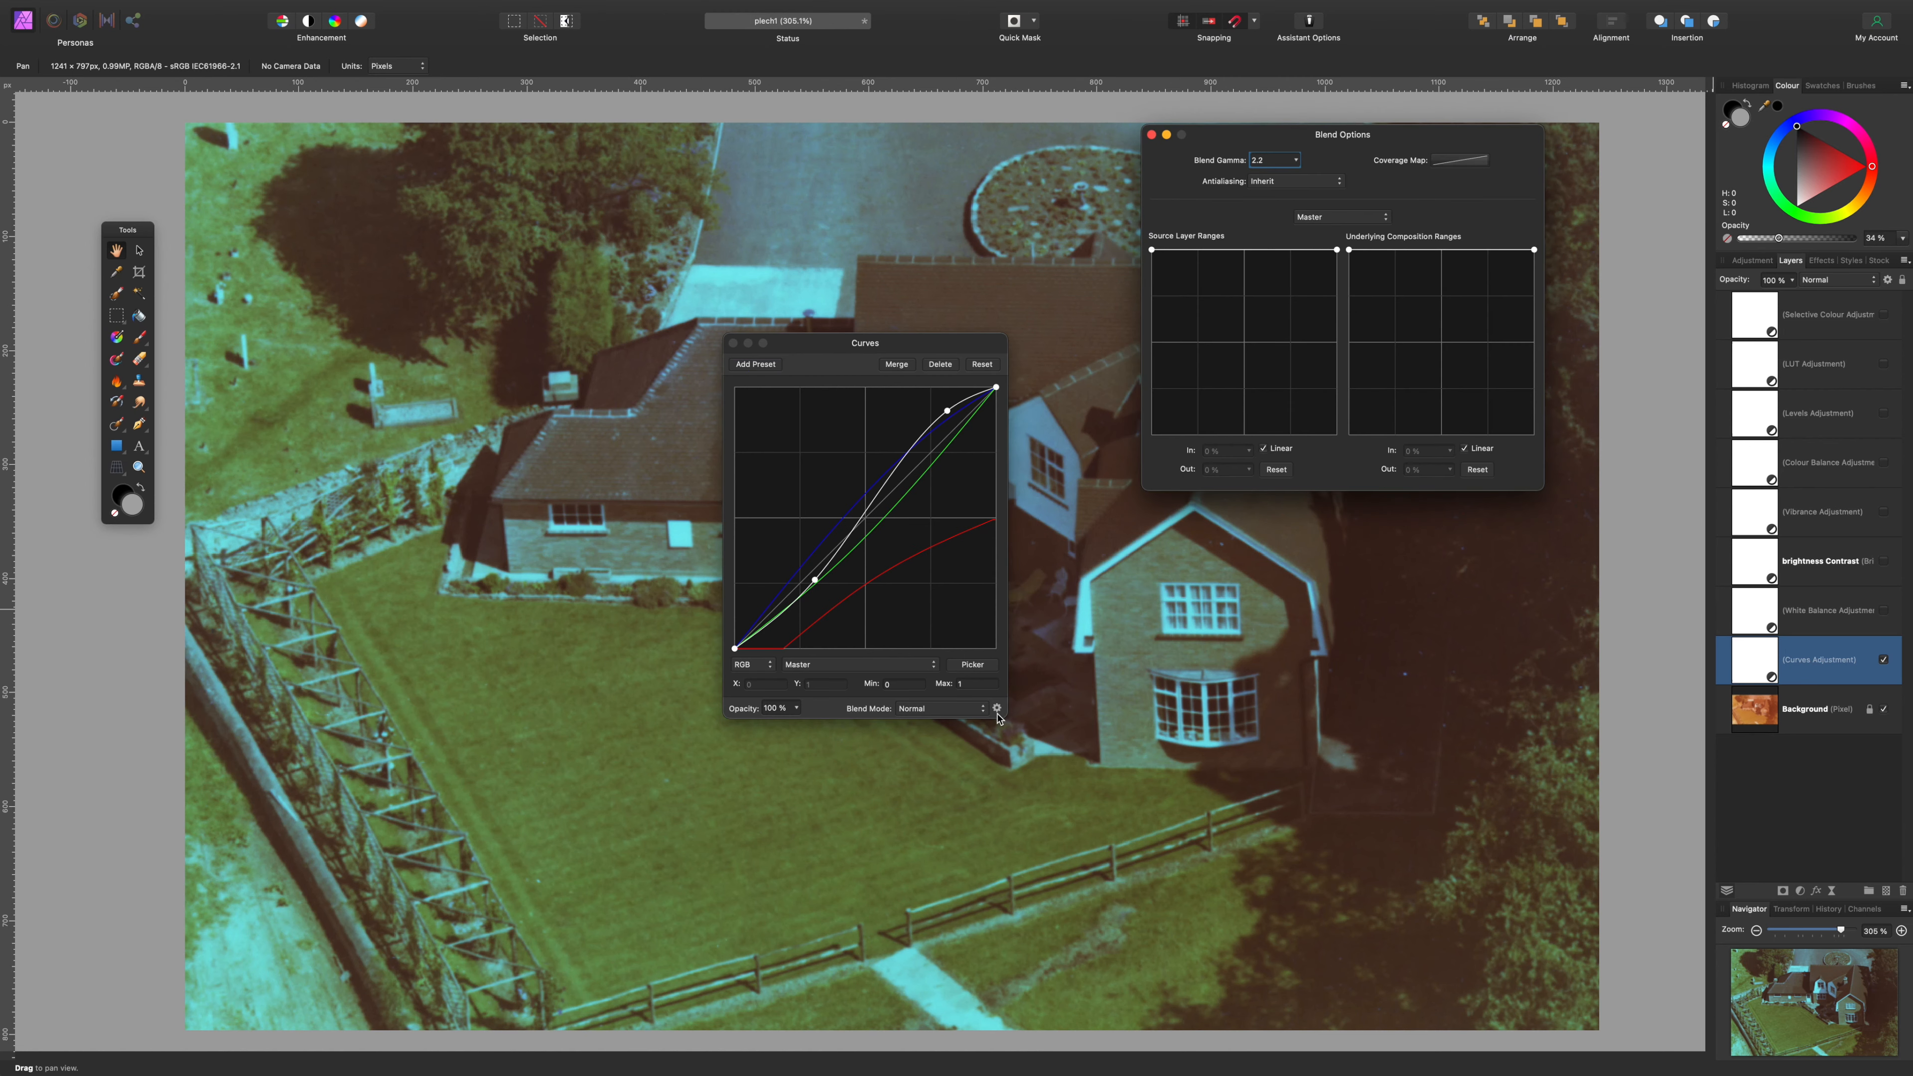
pyautogui.moveTo(1360, 138); pyautogui.dragTo(1261, 346)
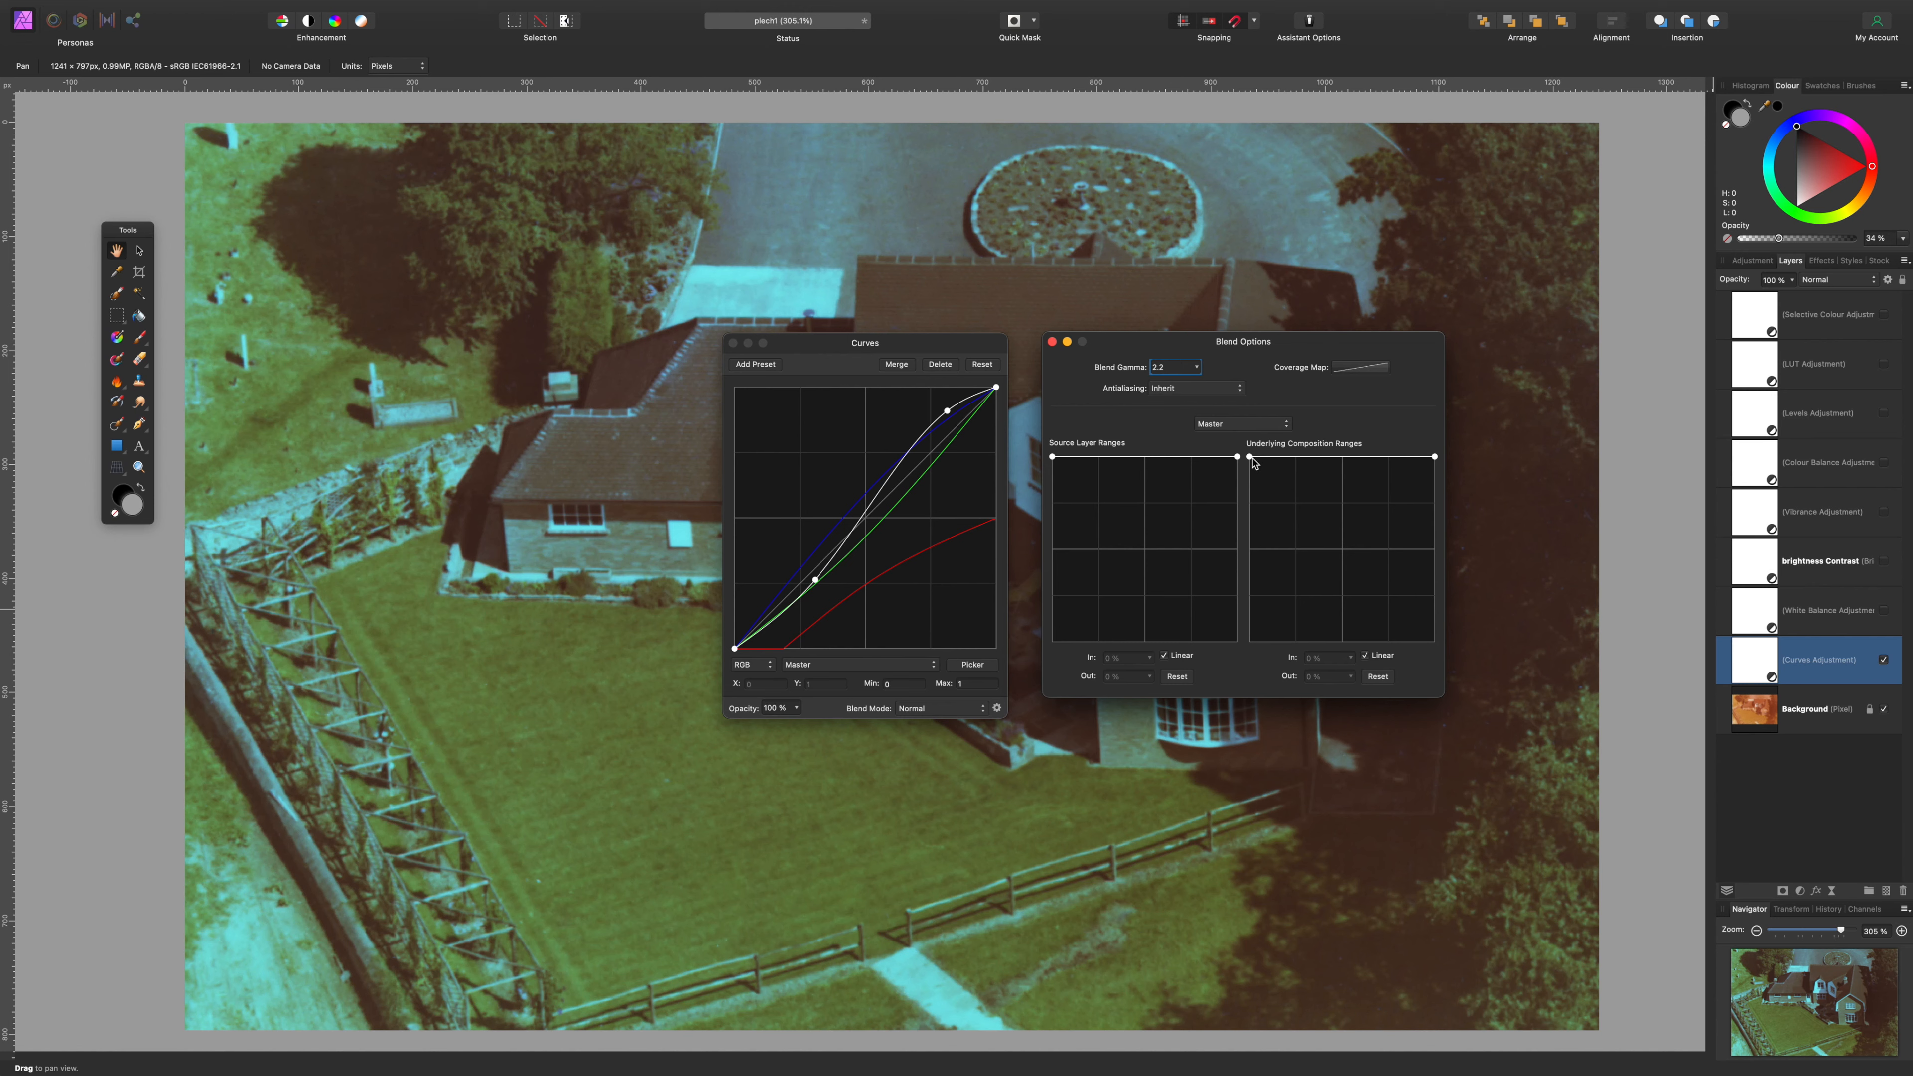
pyautogui.moveTo(1251, 459)
pyautogui.mouseDown()
pyautogui.moveTo(1244, 660)
pyautogui.moveTo(1235, 454)
pyautogui.moveTo(1225, 663)
pyautogui.moveTo(1238, 445)
pyautogui.mouseUp()
pyautogui.click(1054, 343)
pyautogui.click(733, 344)
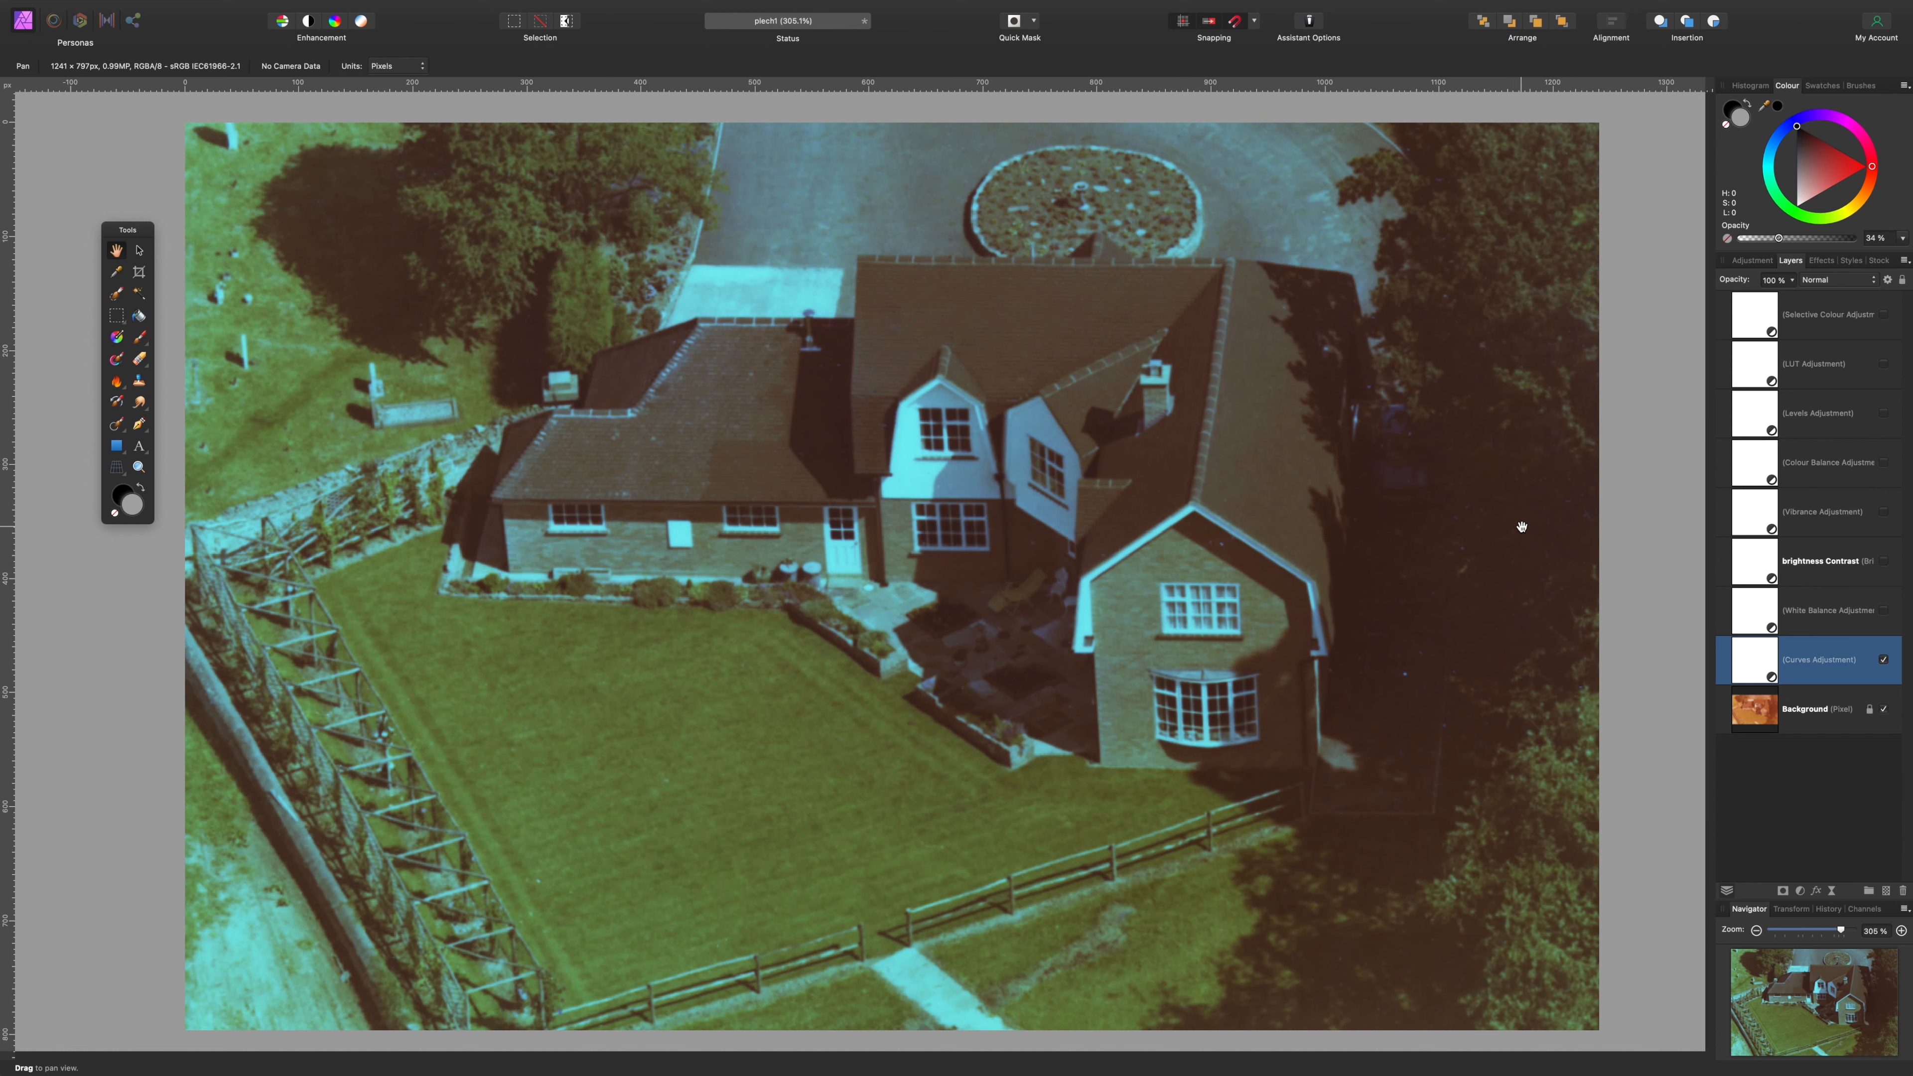
# - Turn on the White Balance adjustment layer and review its White Balance and Tint settings
pyautogui.click(1750, 605)
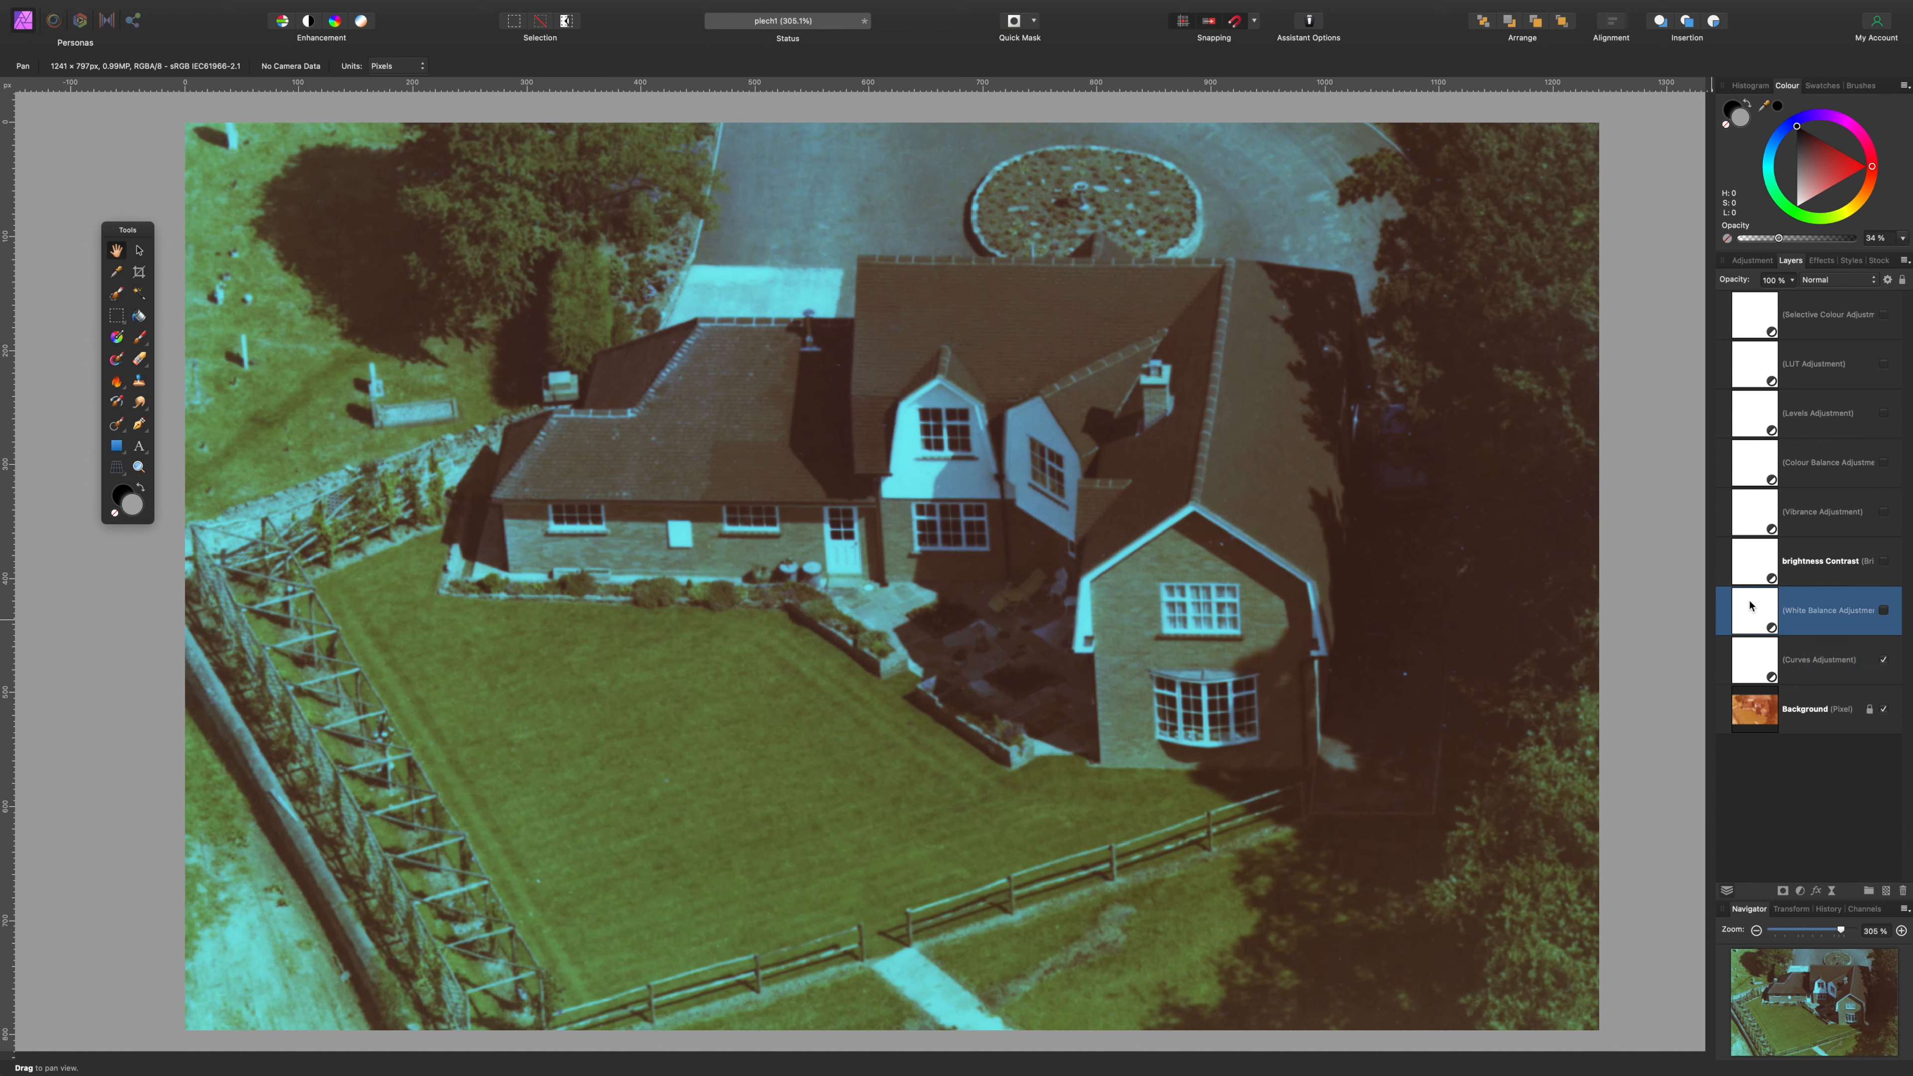
pyautogui.doubleClick(1750, 605)
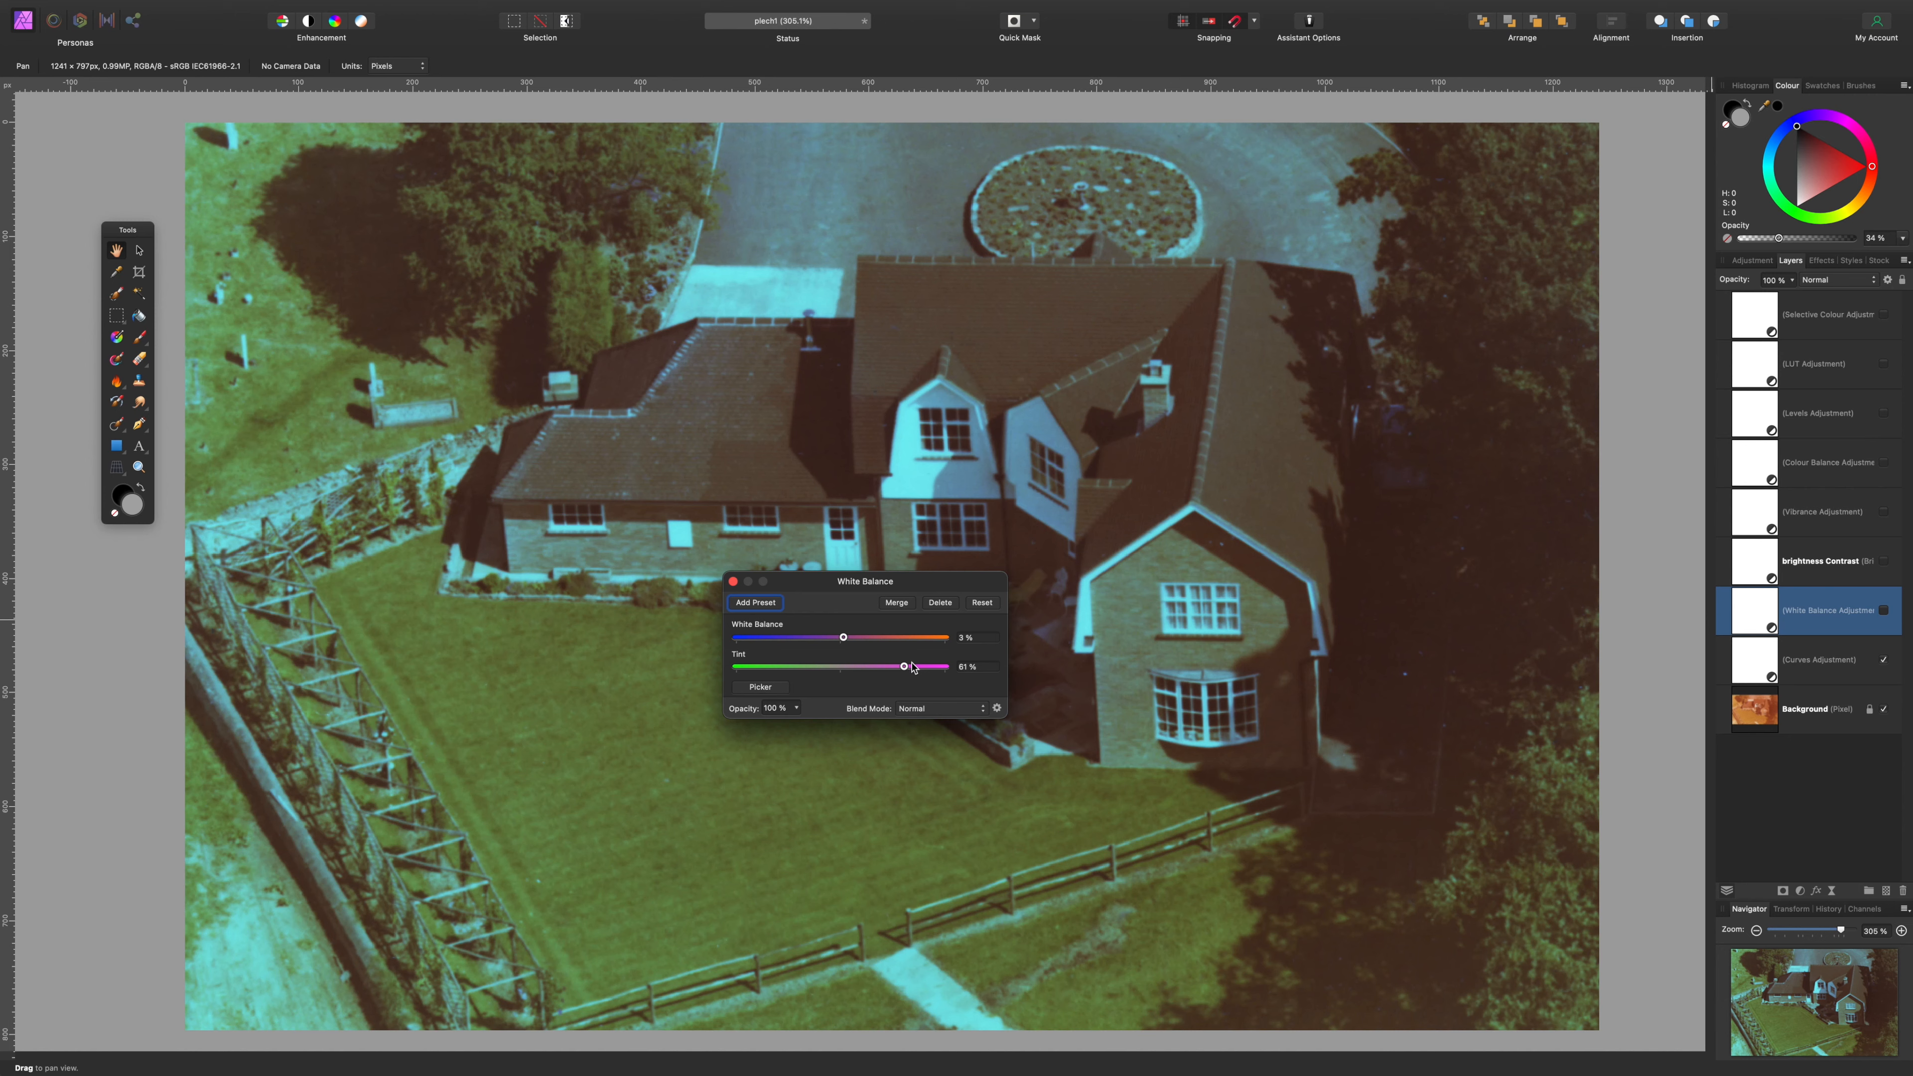
pyautogui.click(1884, 611)
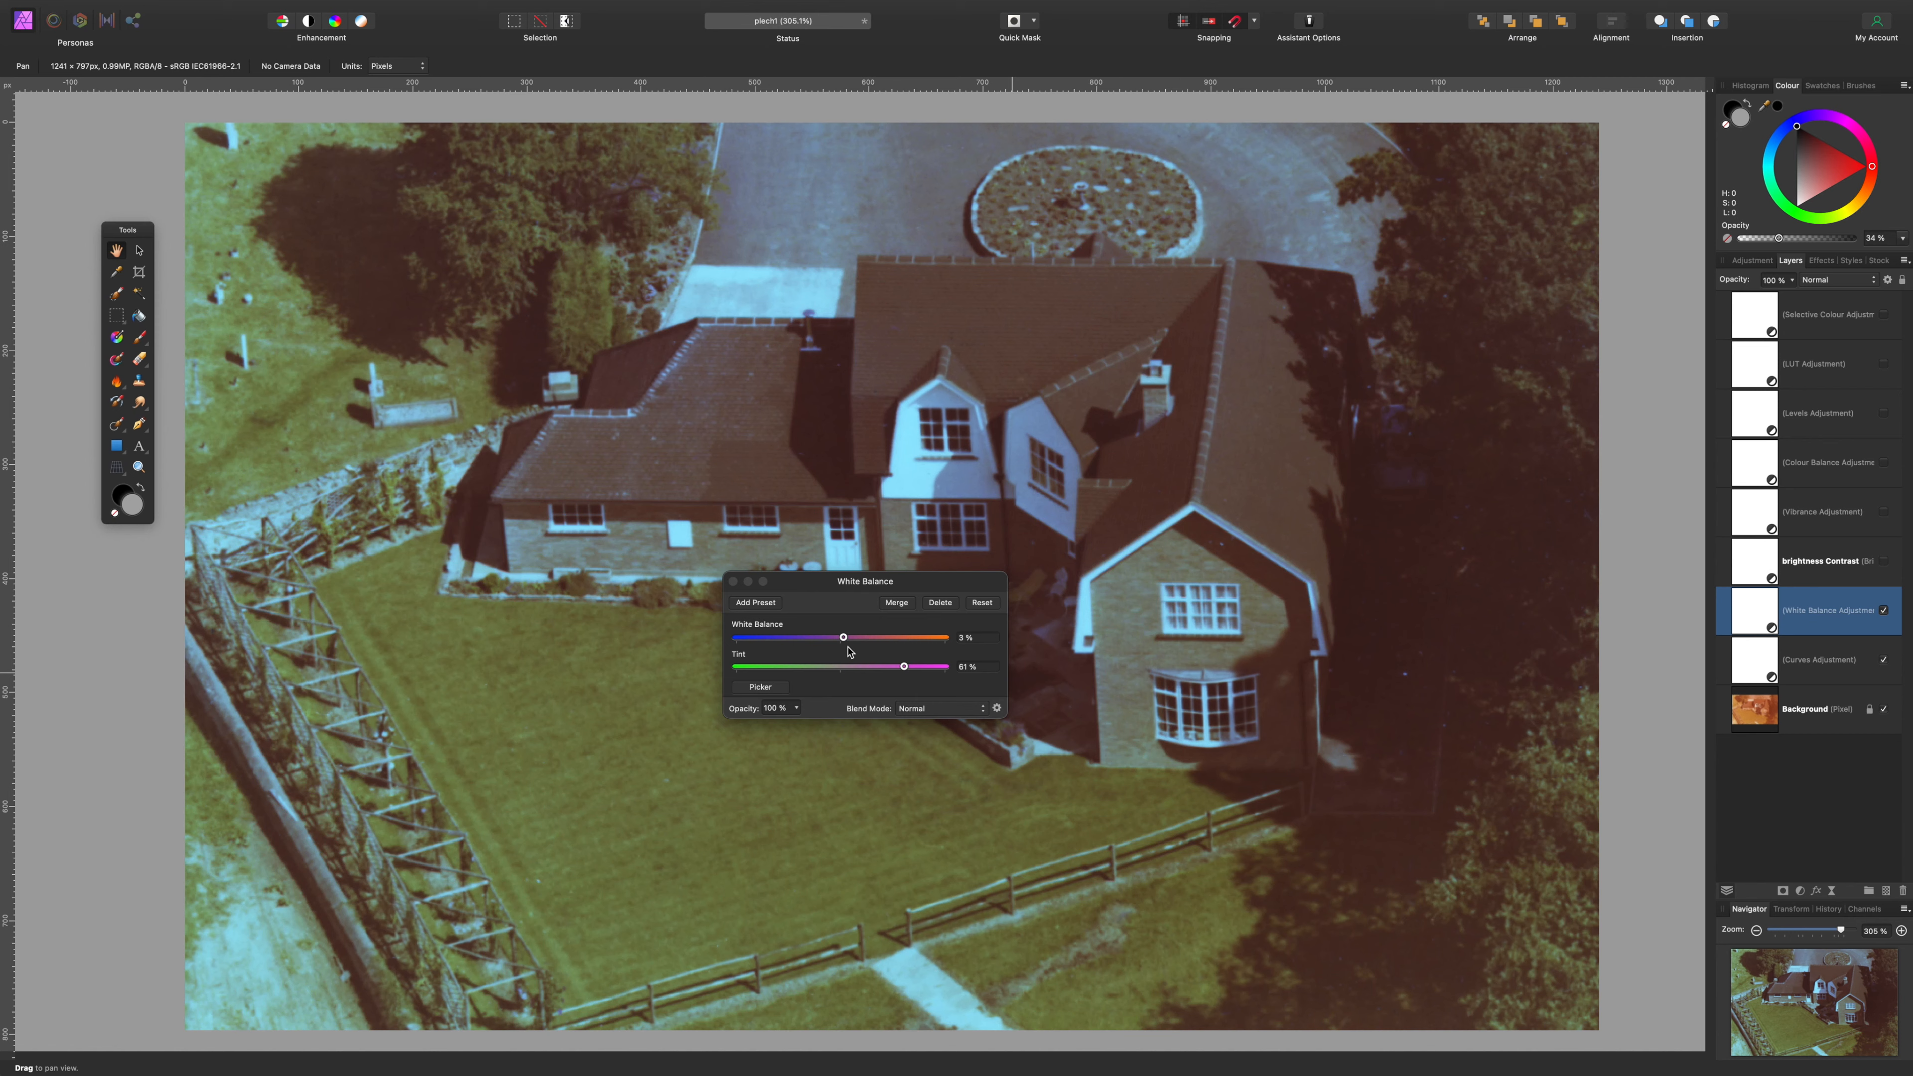
pyautogui.click(733, 582)
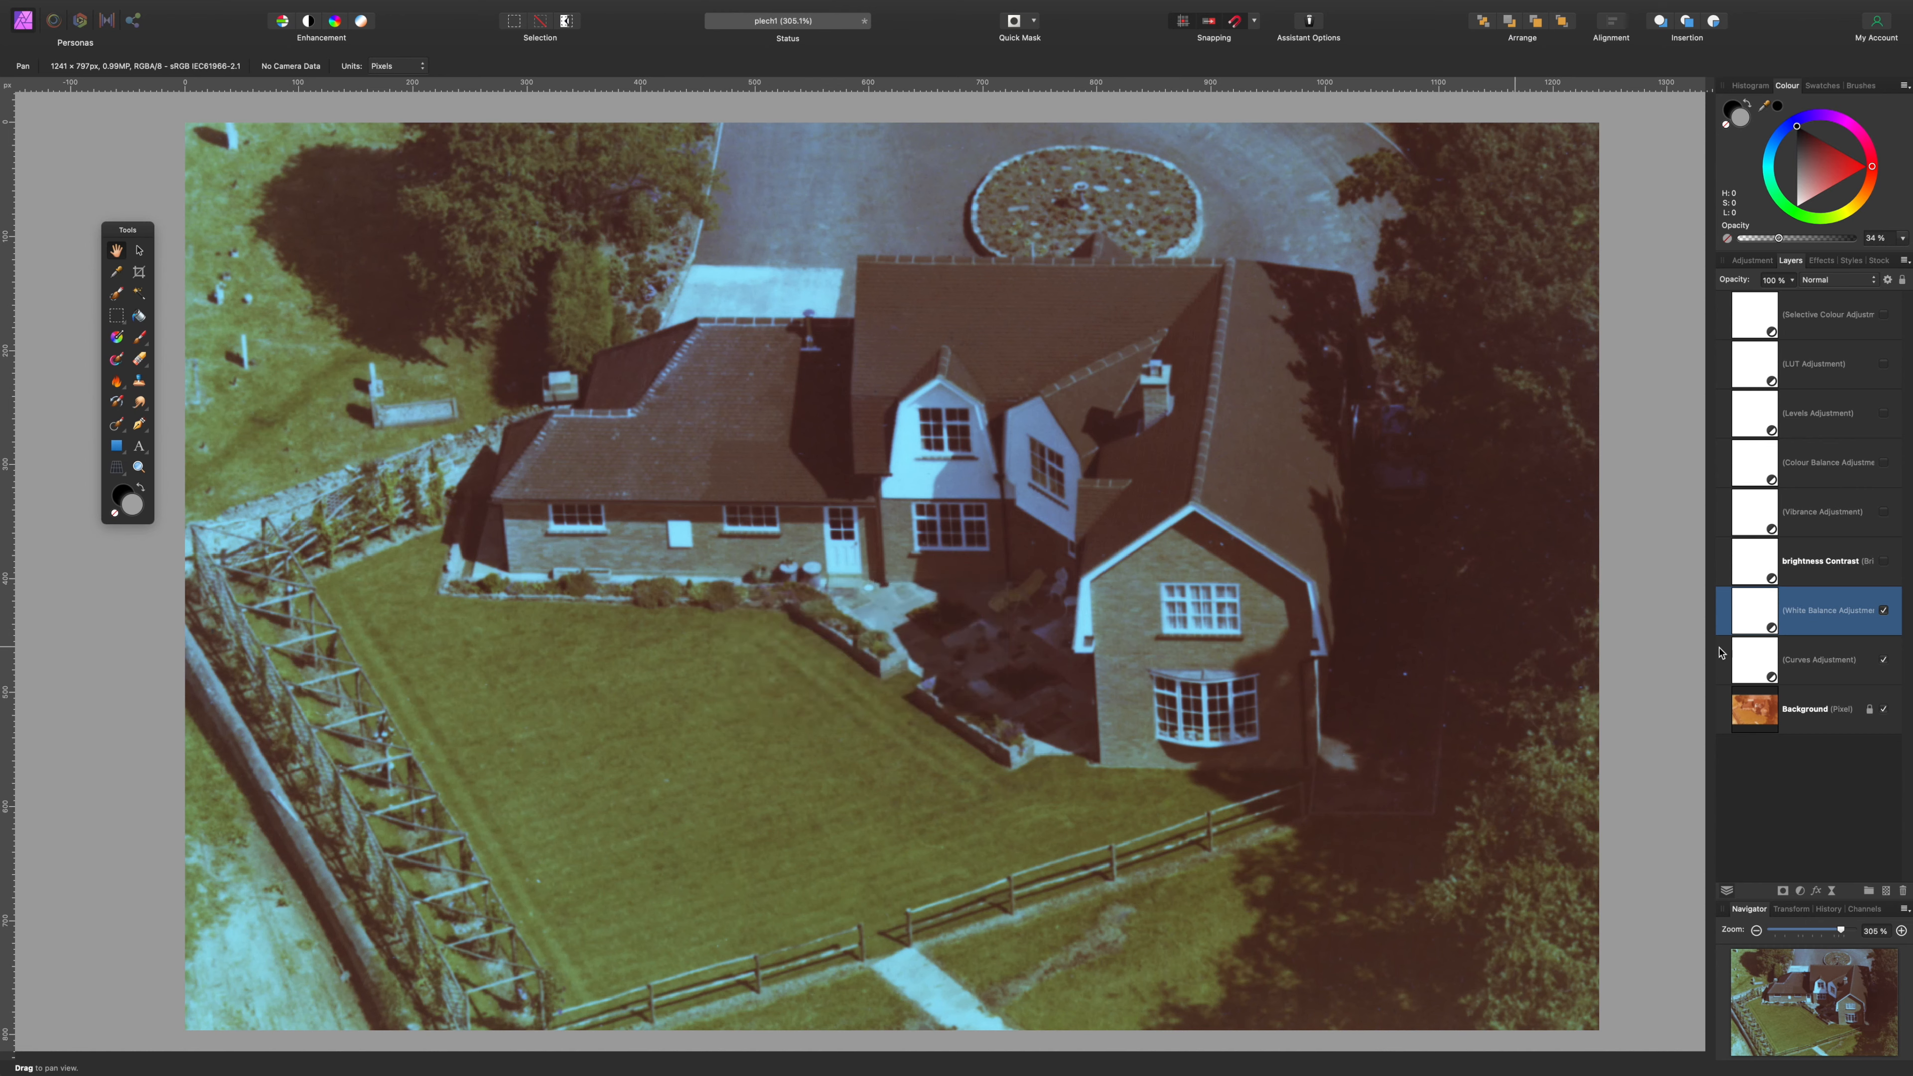
# - Compare the photo with and without the White Balance adjustment, both on its own and together with Curves
pyautogui.click(1886, 612)
pyautogui.click(1885, 612)
pyautogui.keyDown('shift'); pyautogui.click(1811, 659); pyautogui.keyUp('shift')
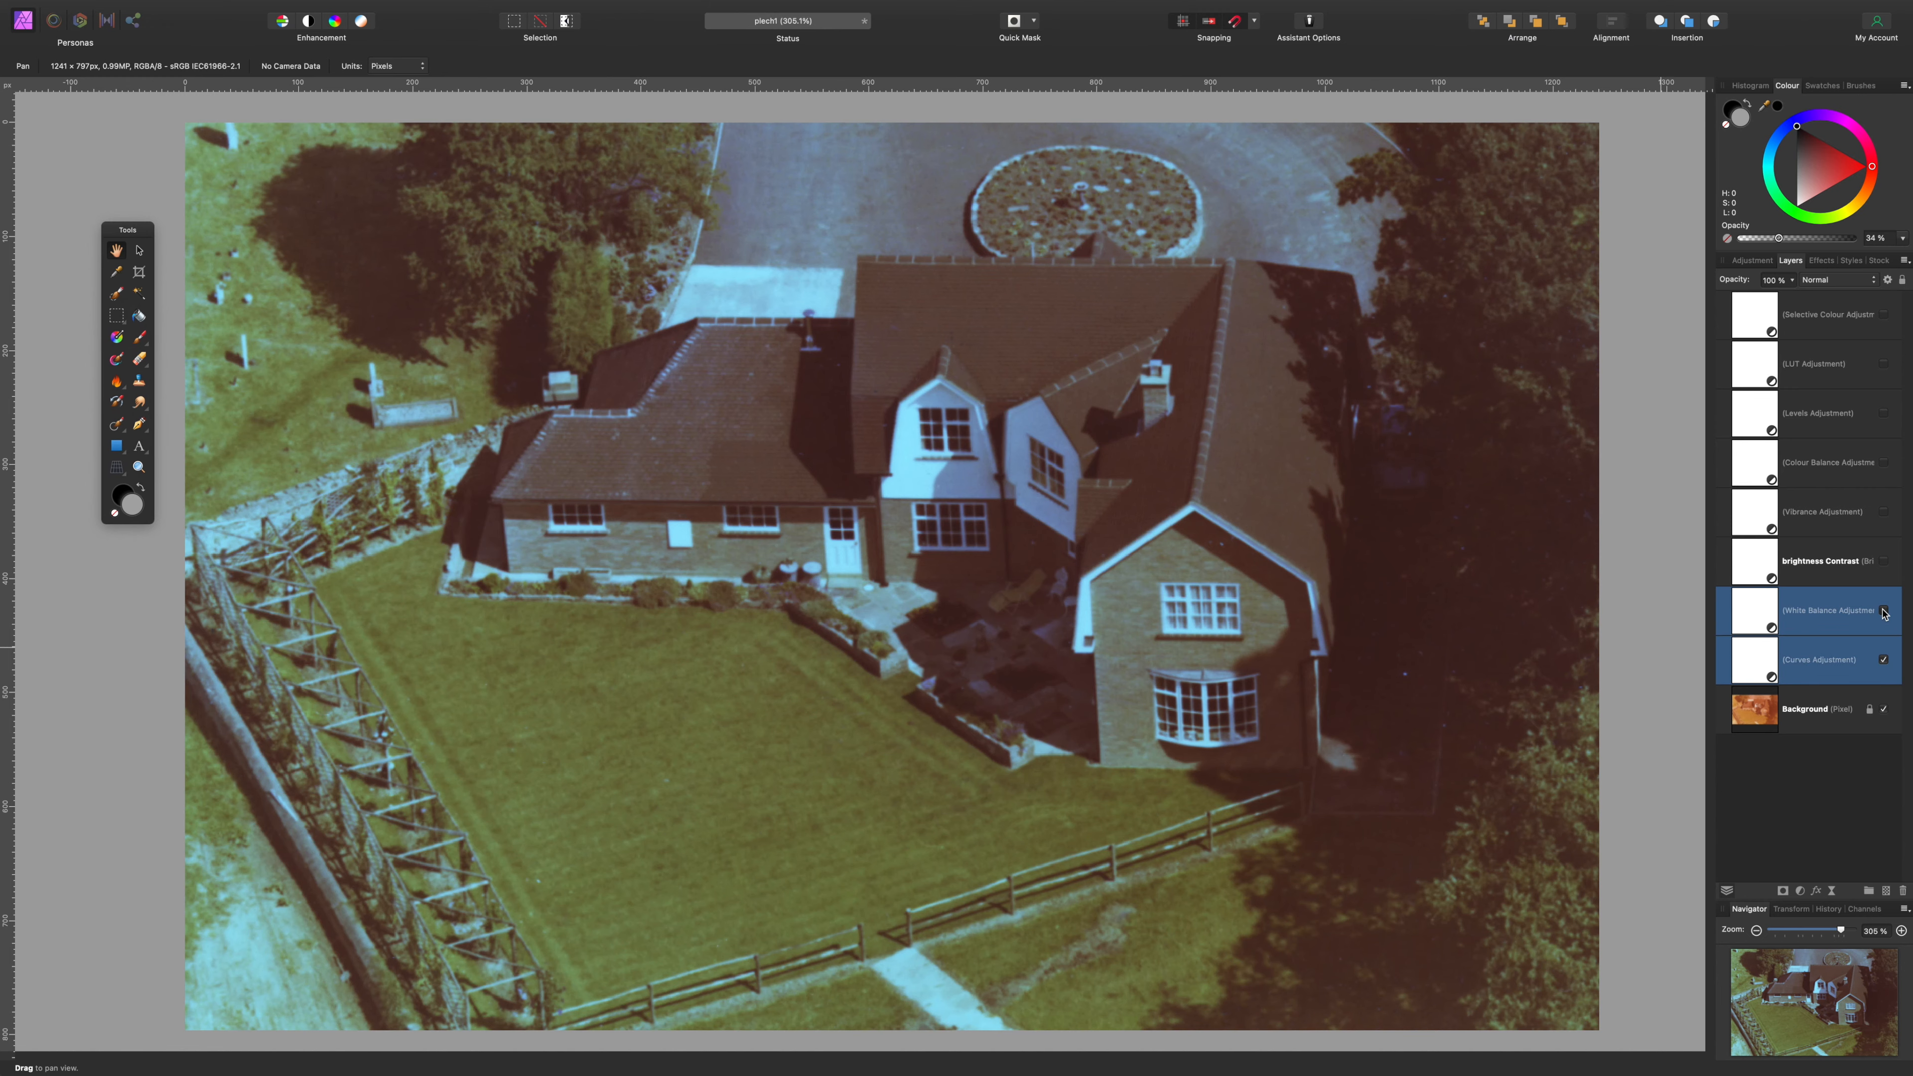
pyautogui.click(1884, 610)
pyautogui.click(1884, 611)
# - Turn on the brightness Contrast adjustment layer and review its Brightness and Contrast settings
pyautogui.click(1810, 562)
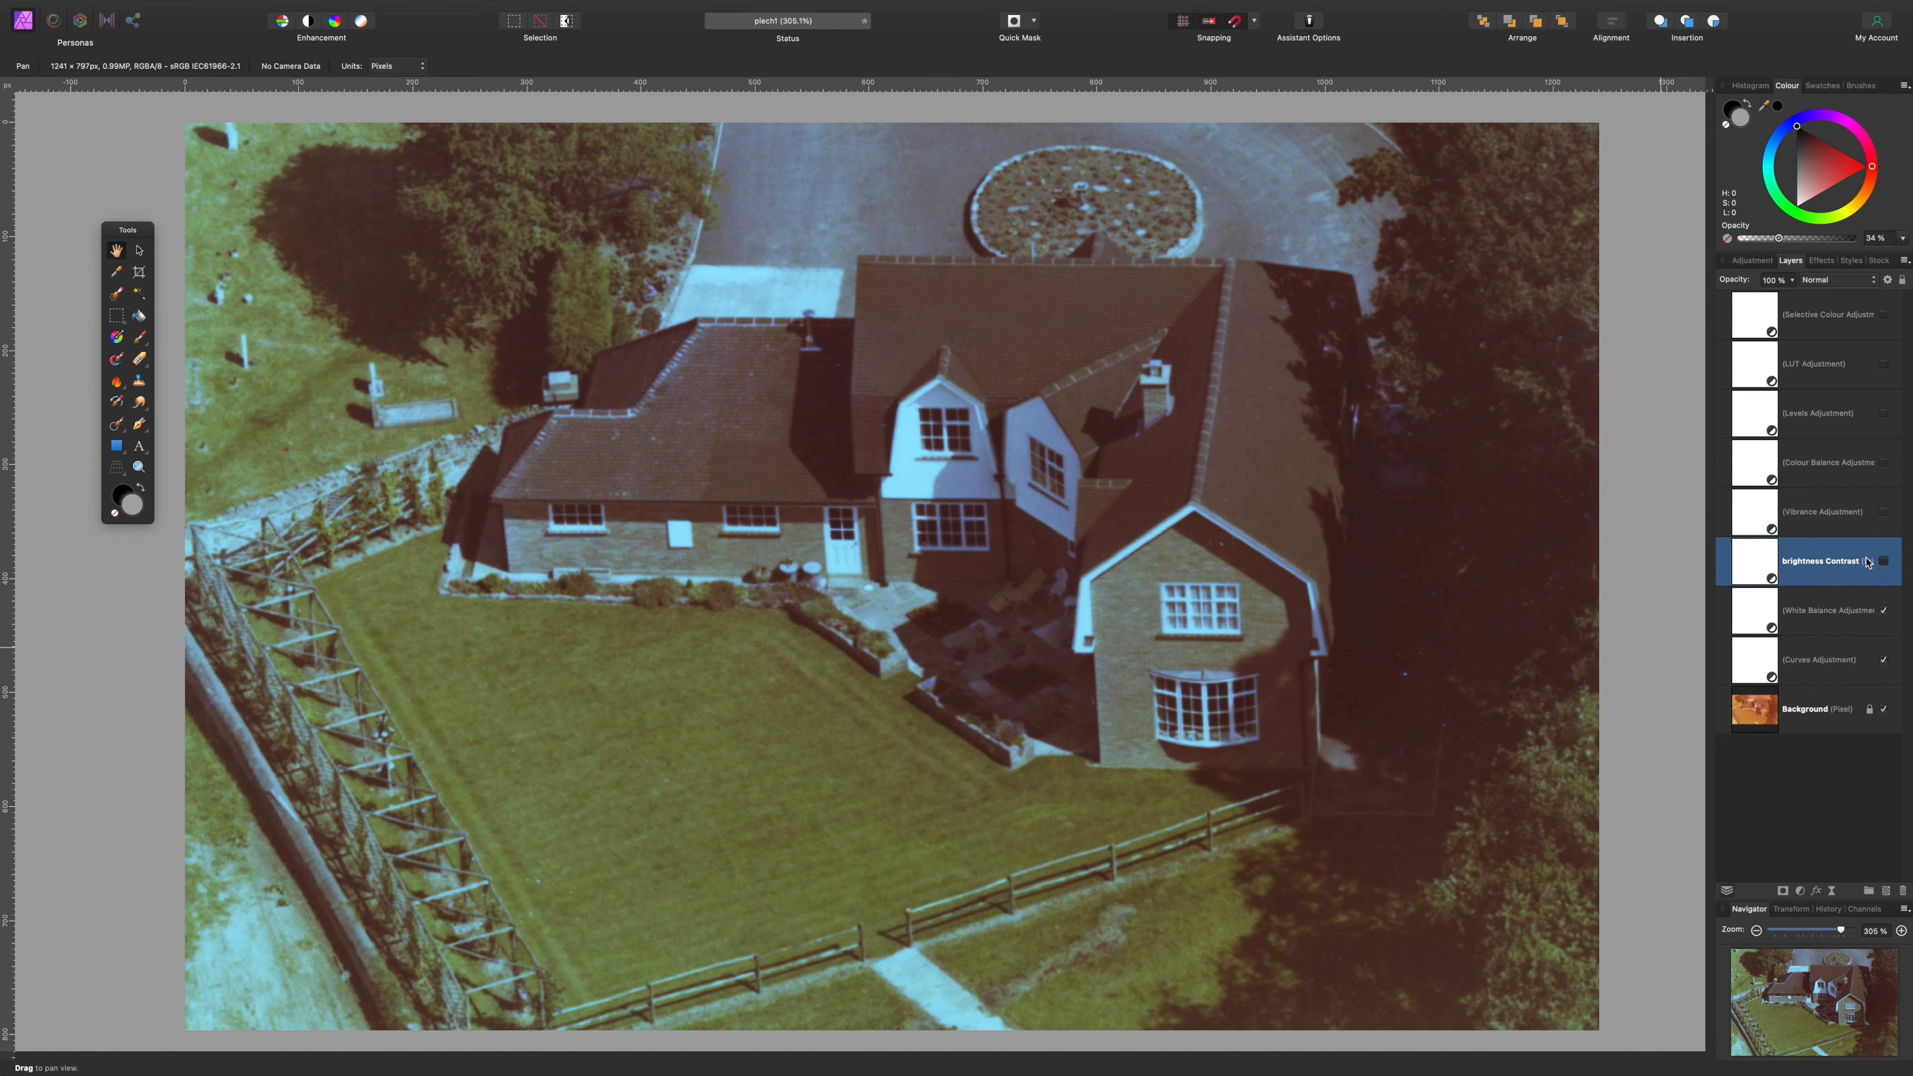
pyautogui.click(1884, 561)
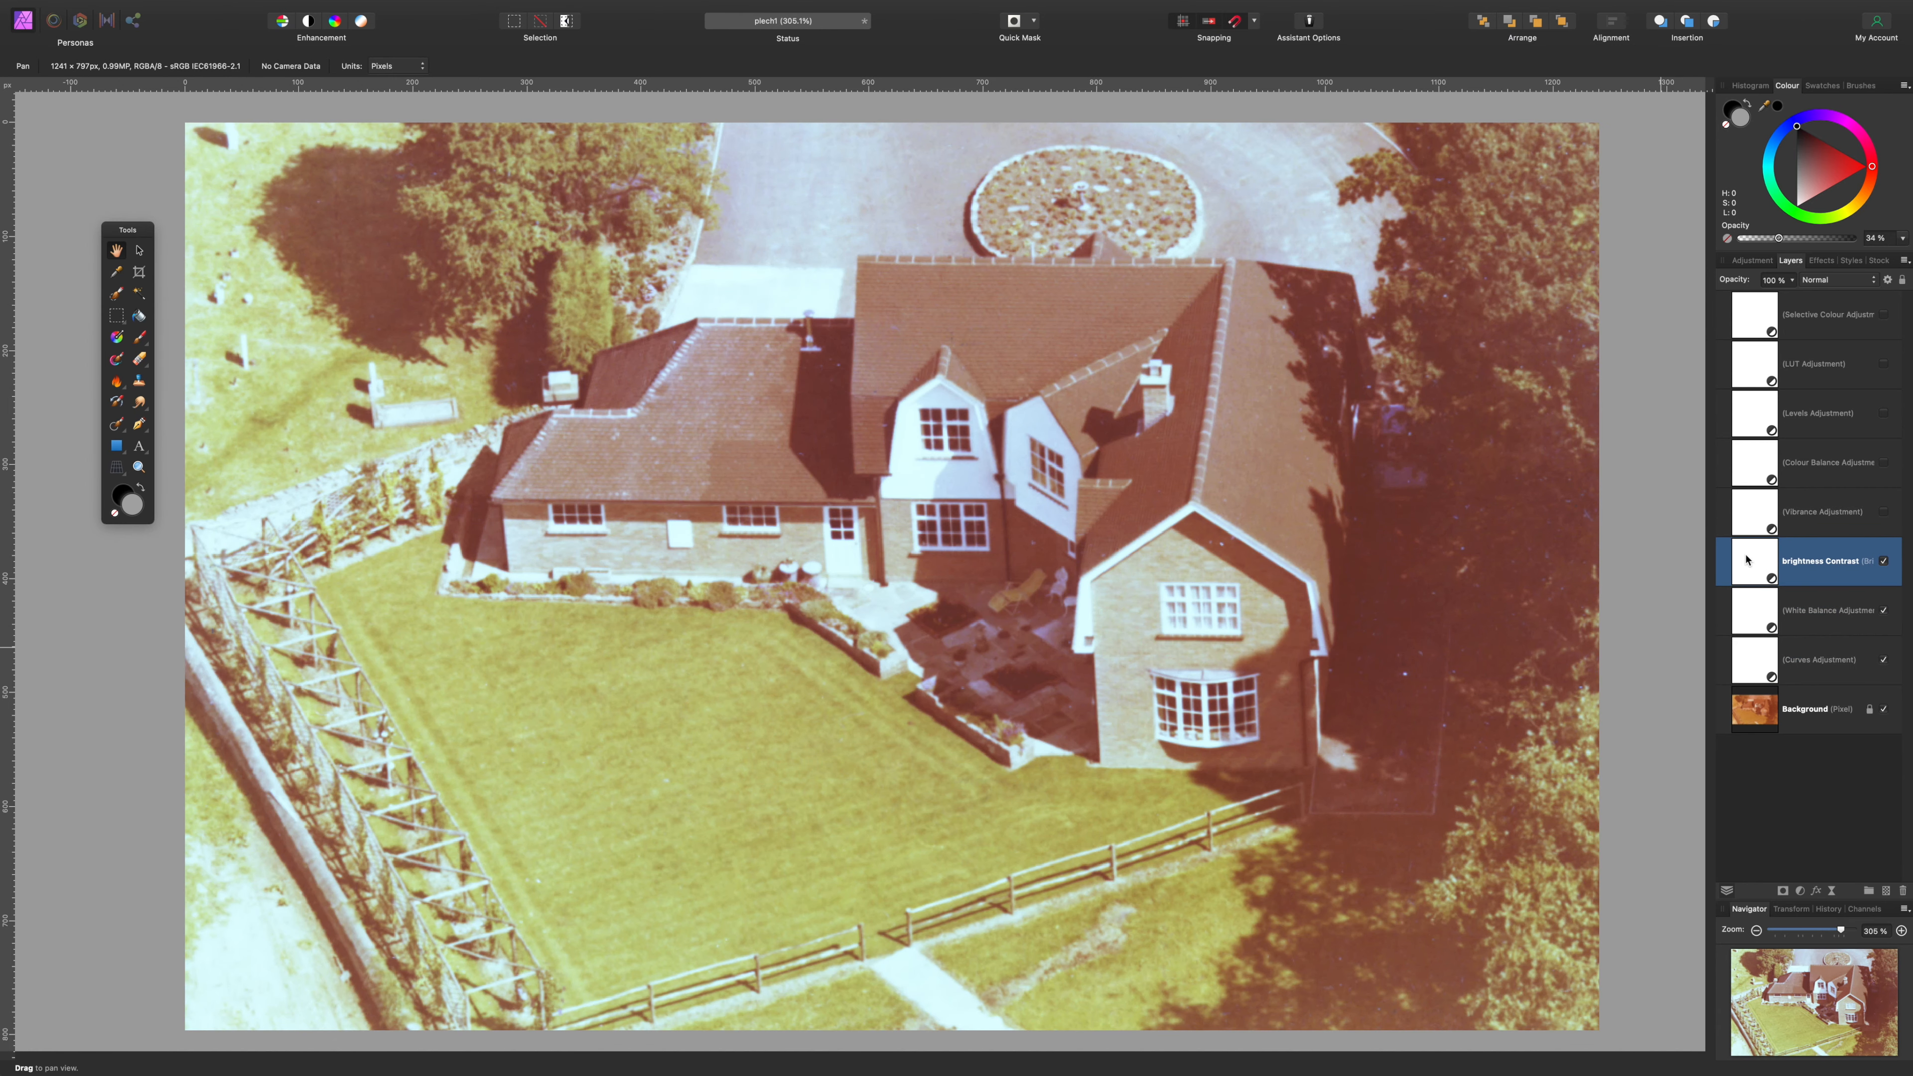
pyautogui.doubleClick(1748, 560)
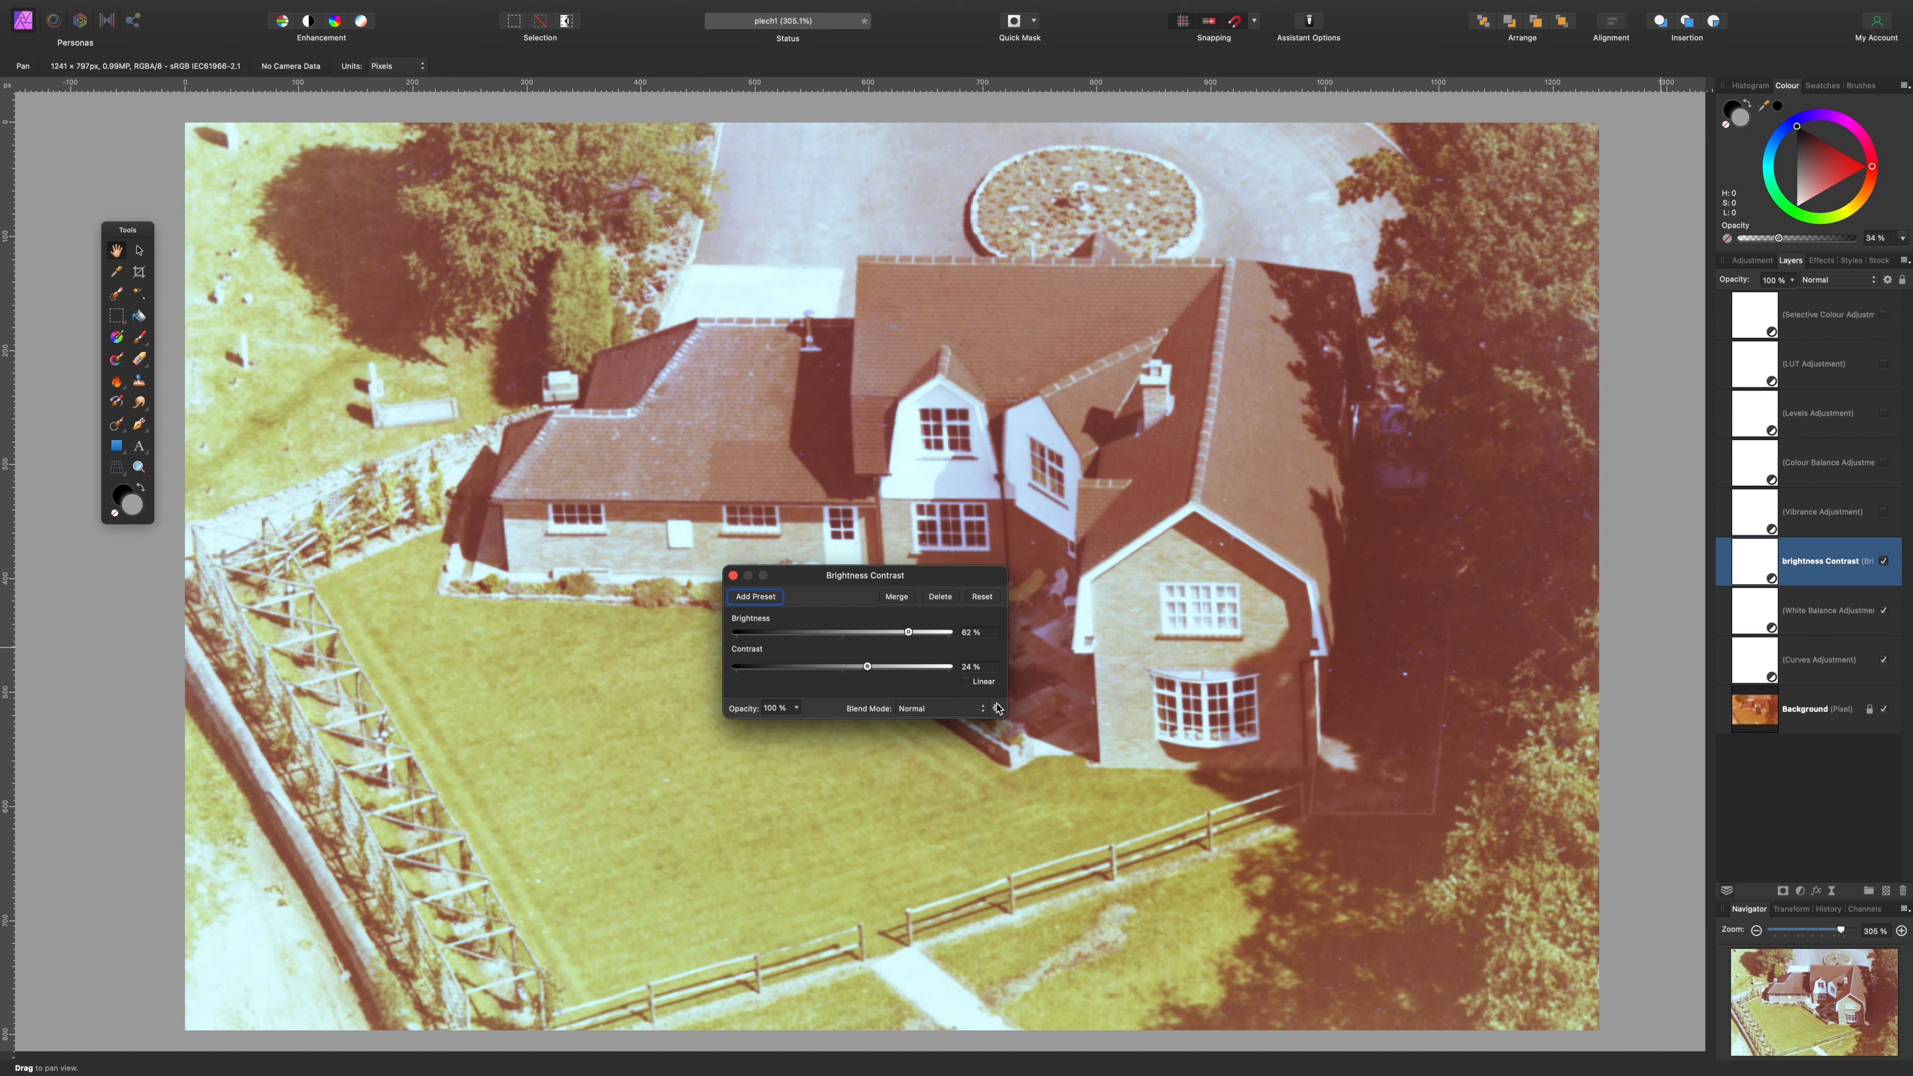
pyautogui.click(733, 576)
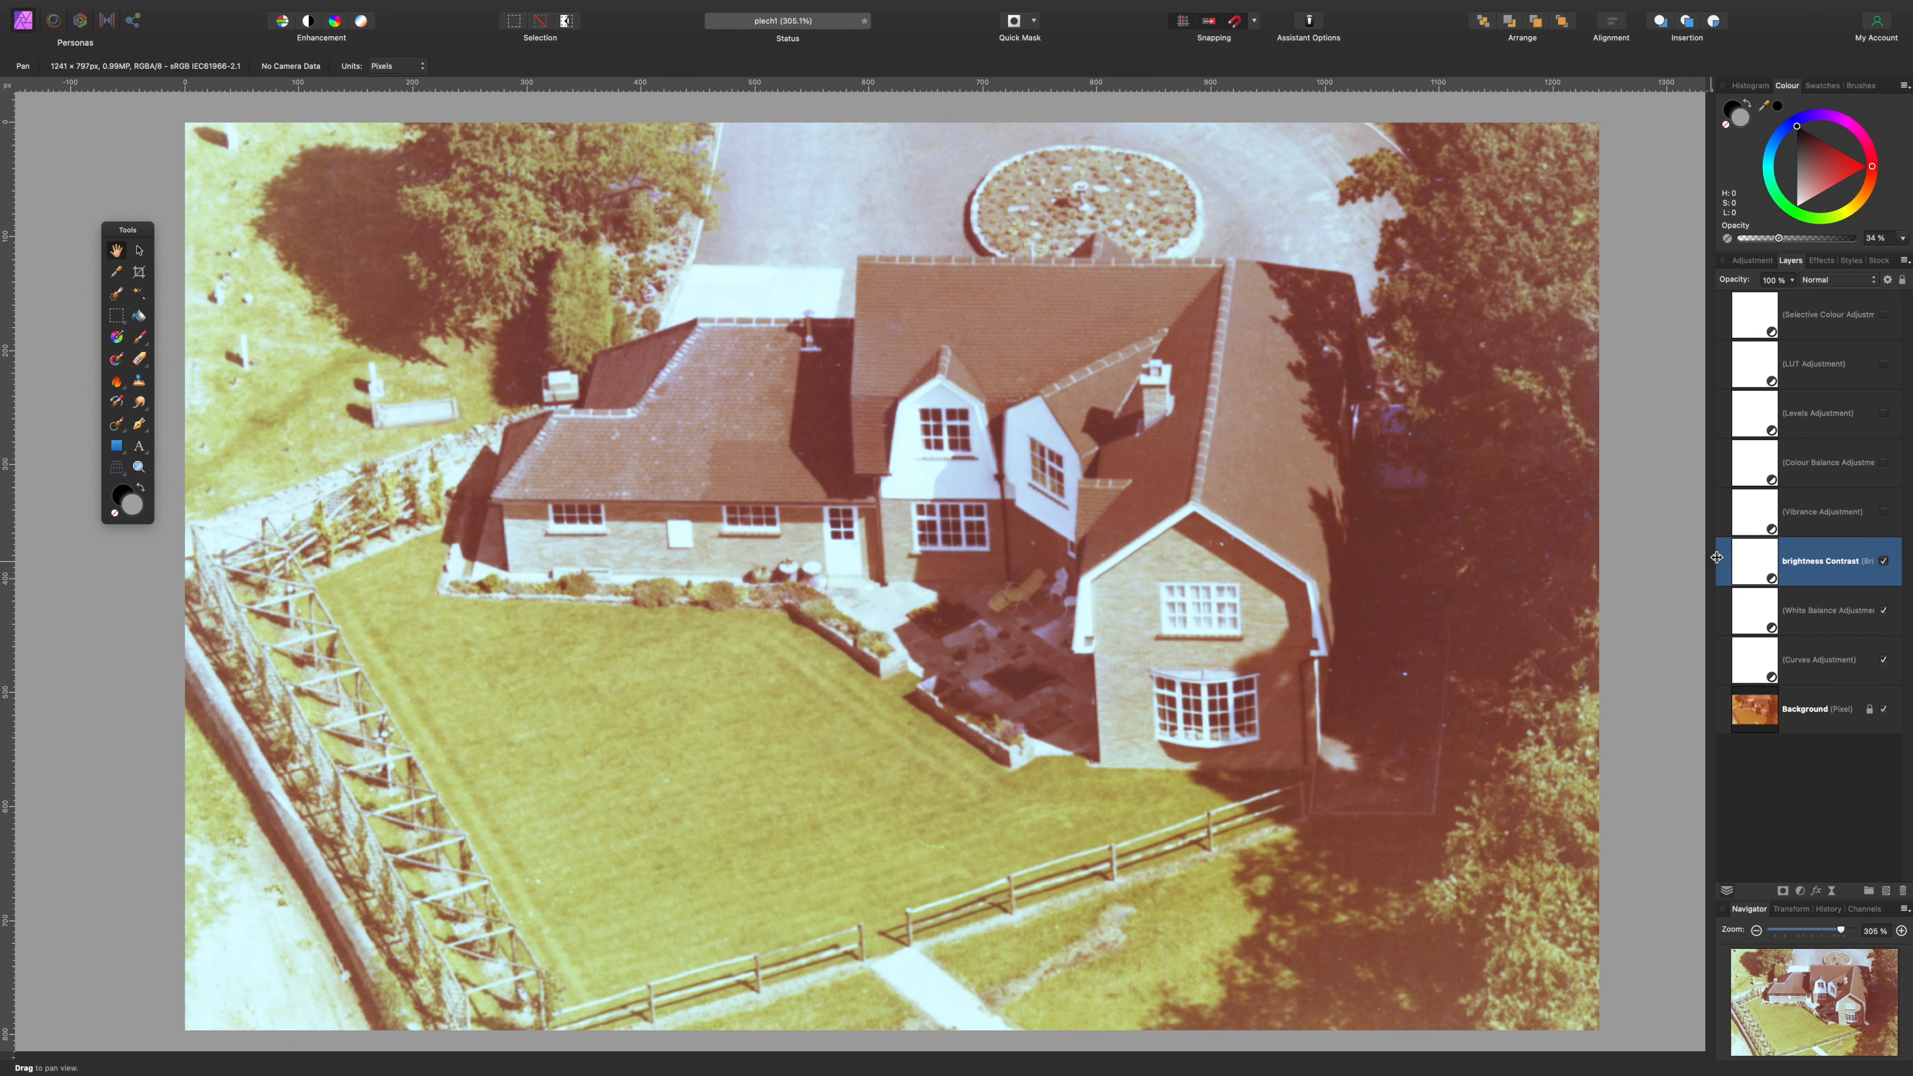
# - Compare the photo with and without the brightness Contrast, White Balance and Curves adjustments together
pyautogui.keyDown('shift'); pyautogui.click(1818, 666); pyautogui.keyUp('shift')
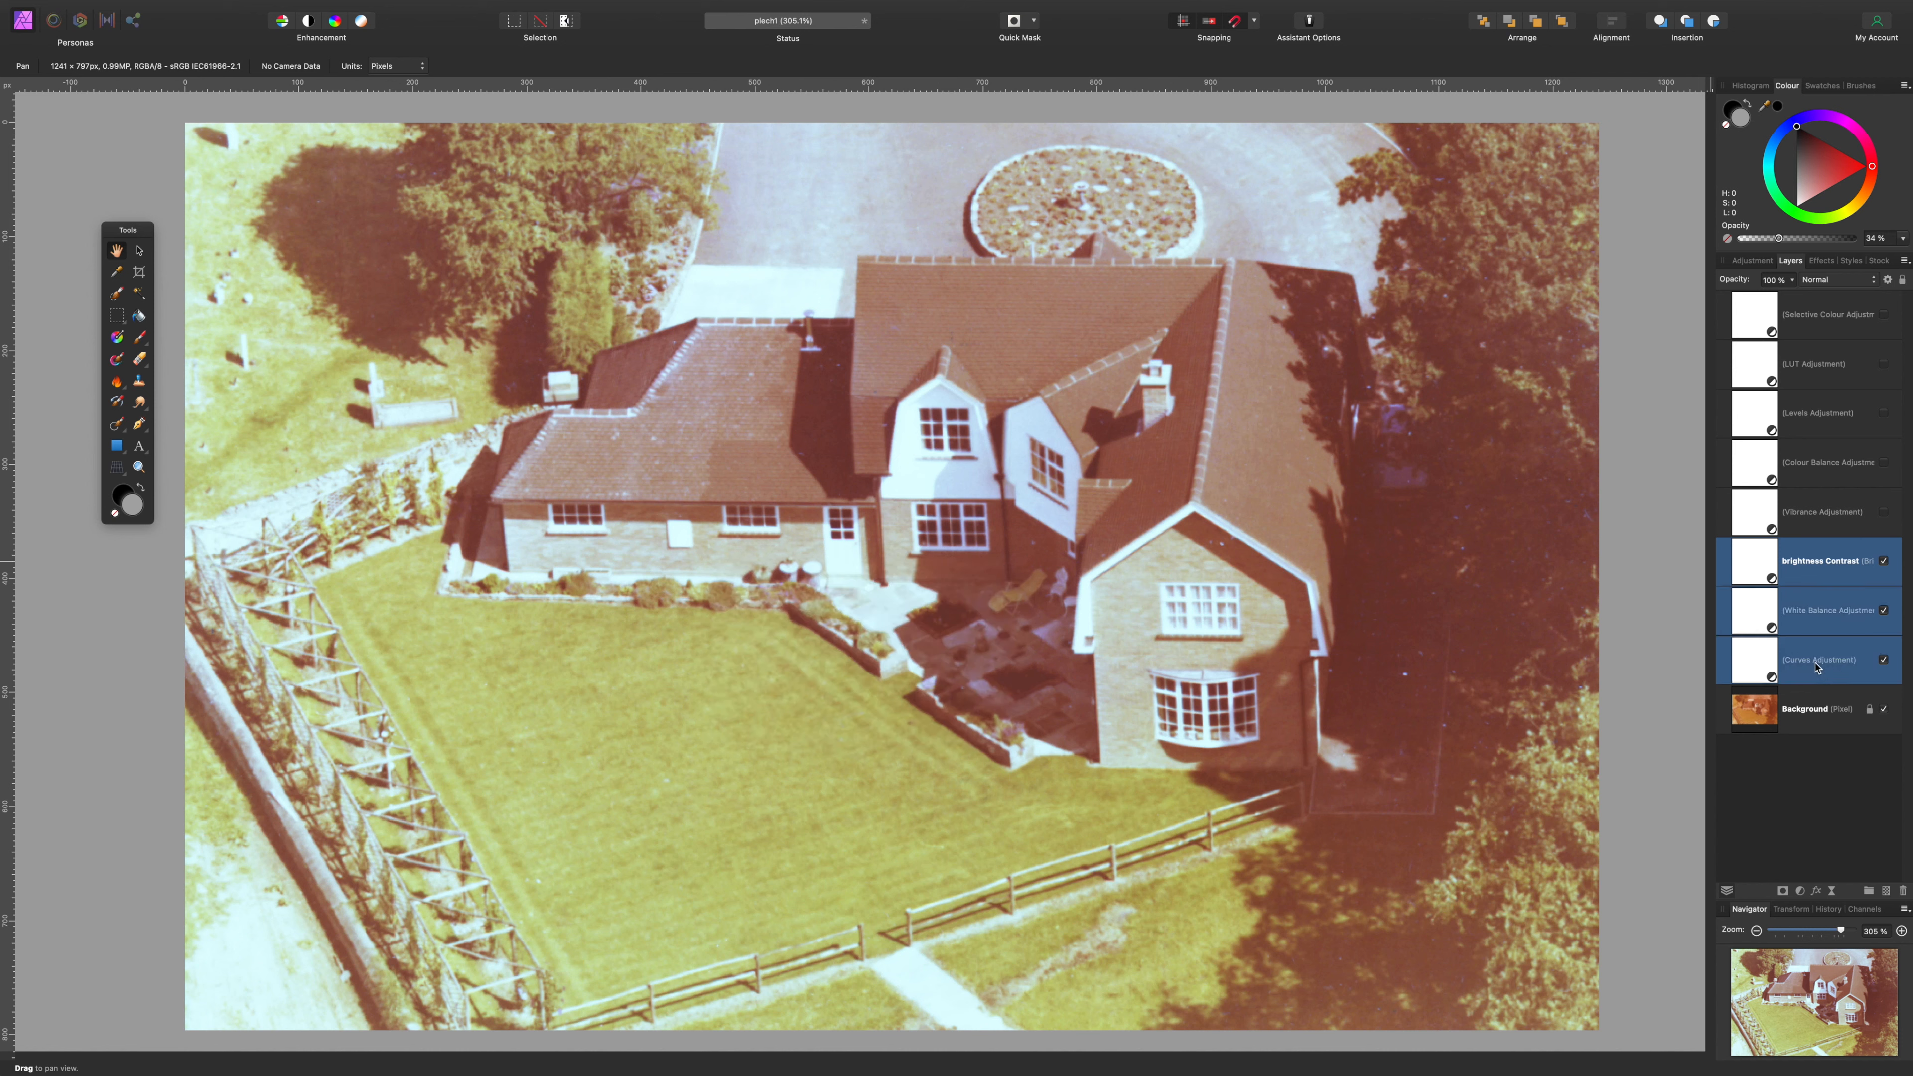
pyautogui.click(1885, 561)
pyautogui.click(1884, 562)
# - Turn on the Vibrance adjustment layer, review its Vibrance and Saturation settings, and check its effect on the photo
pyautogui.click(1885, 512)
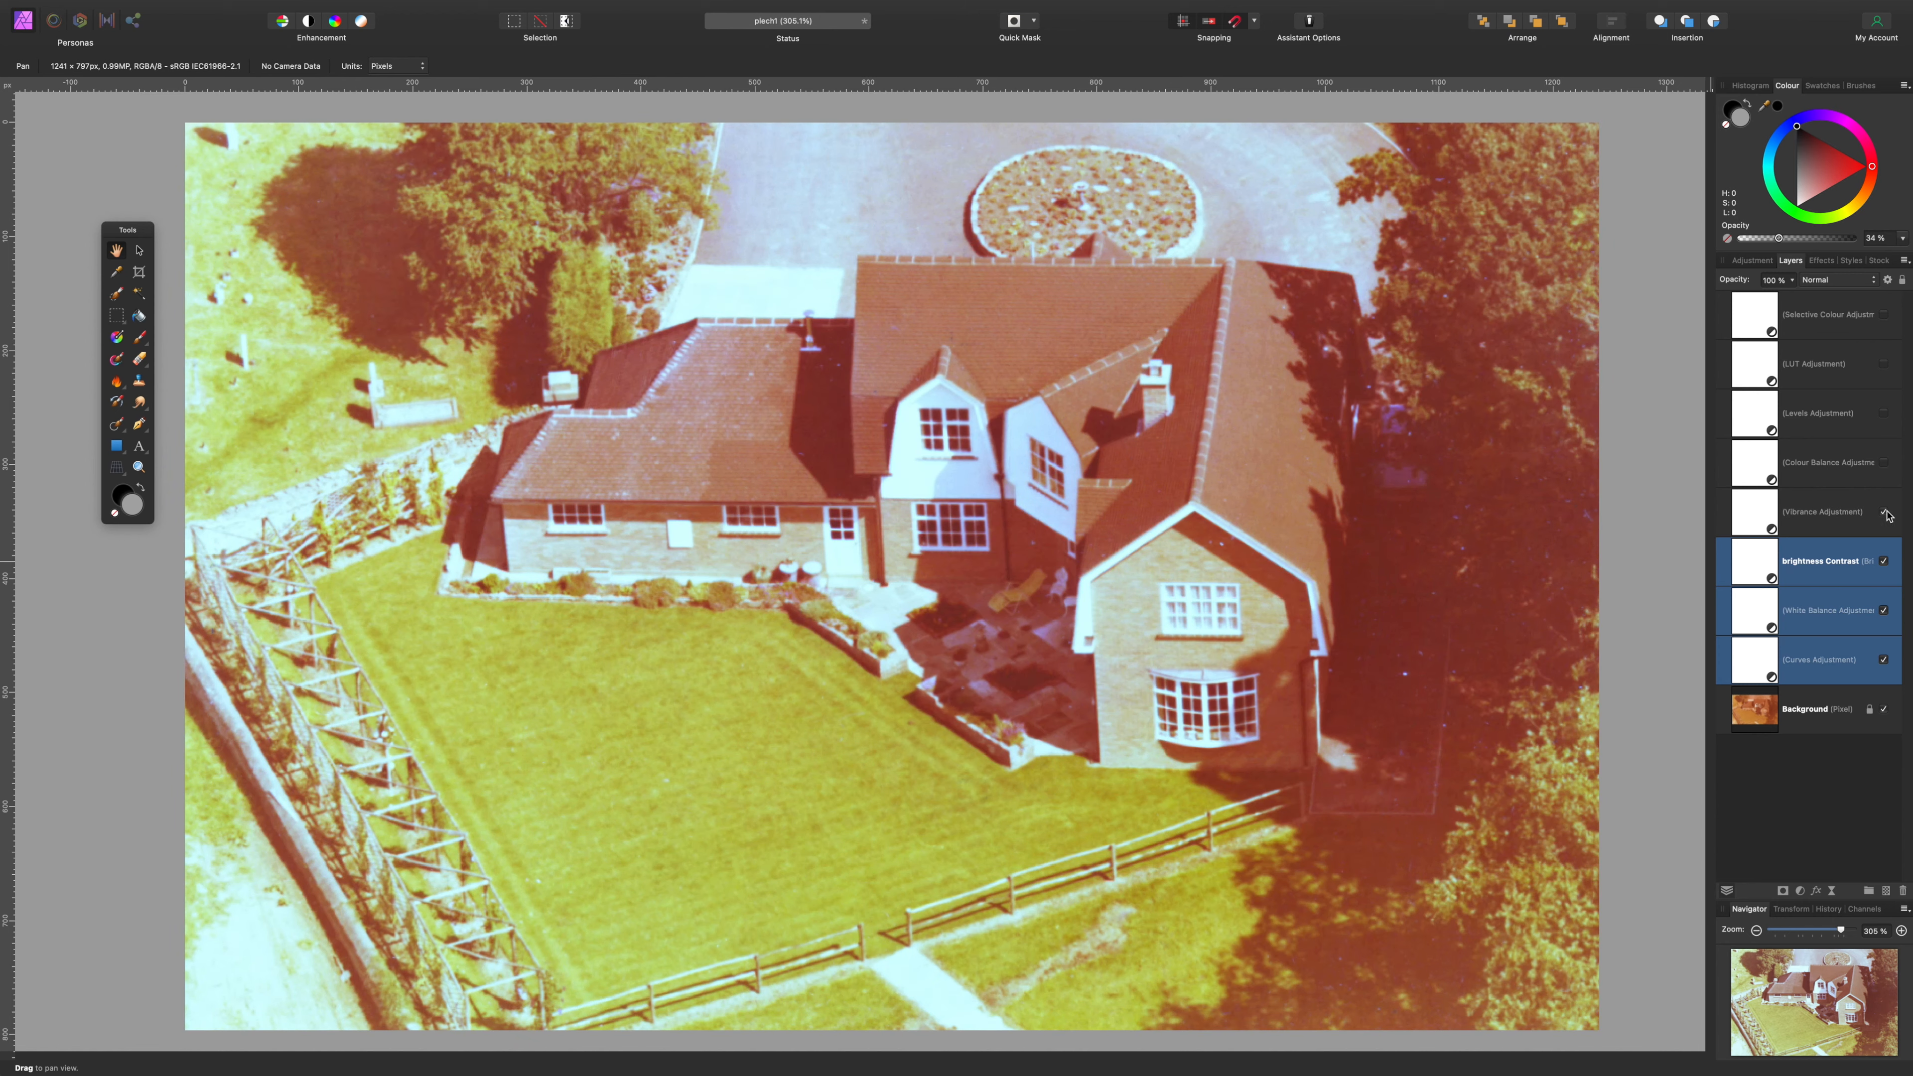
pyautogui.doubleClick(1762, 513)
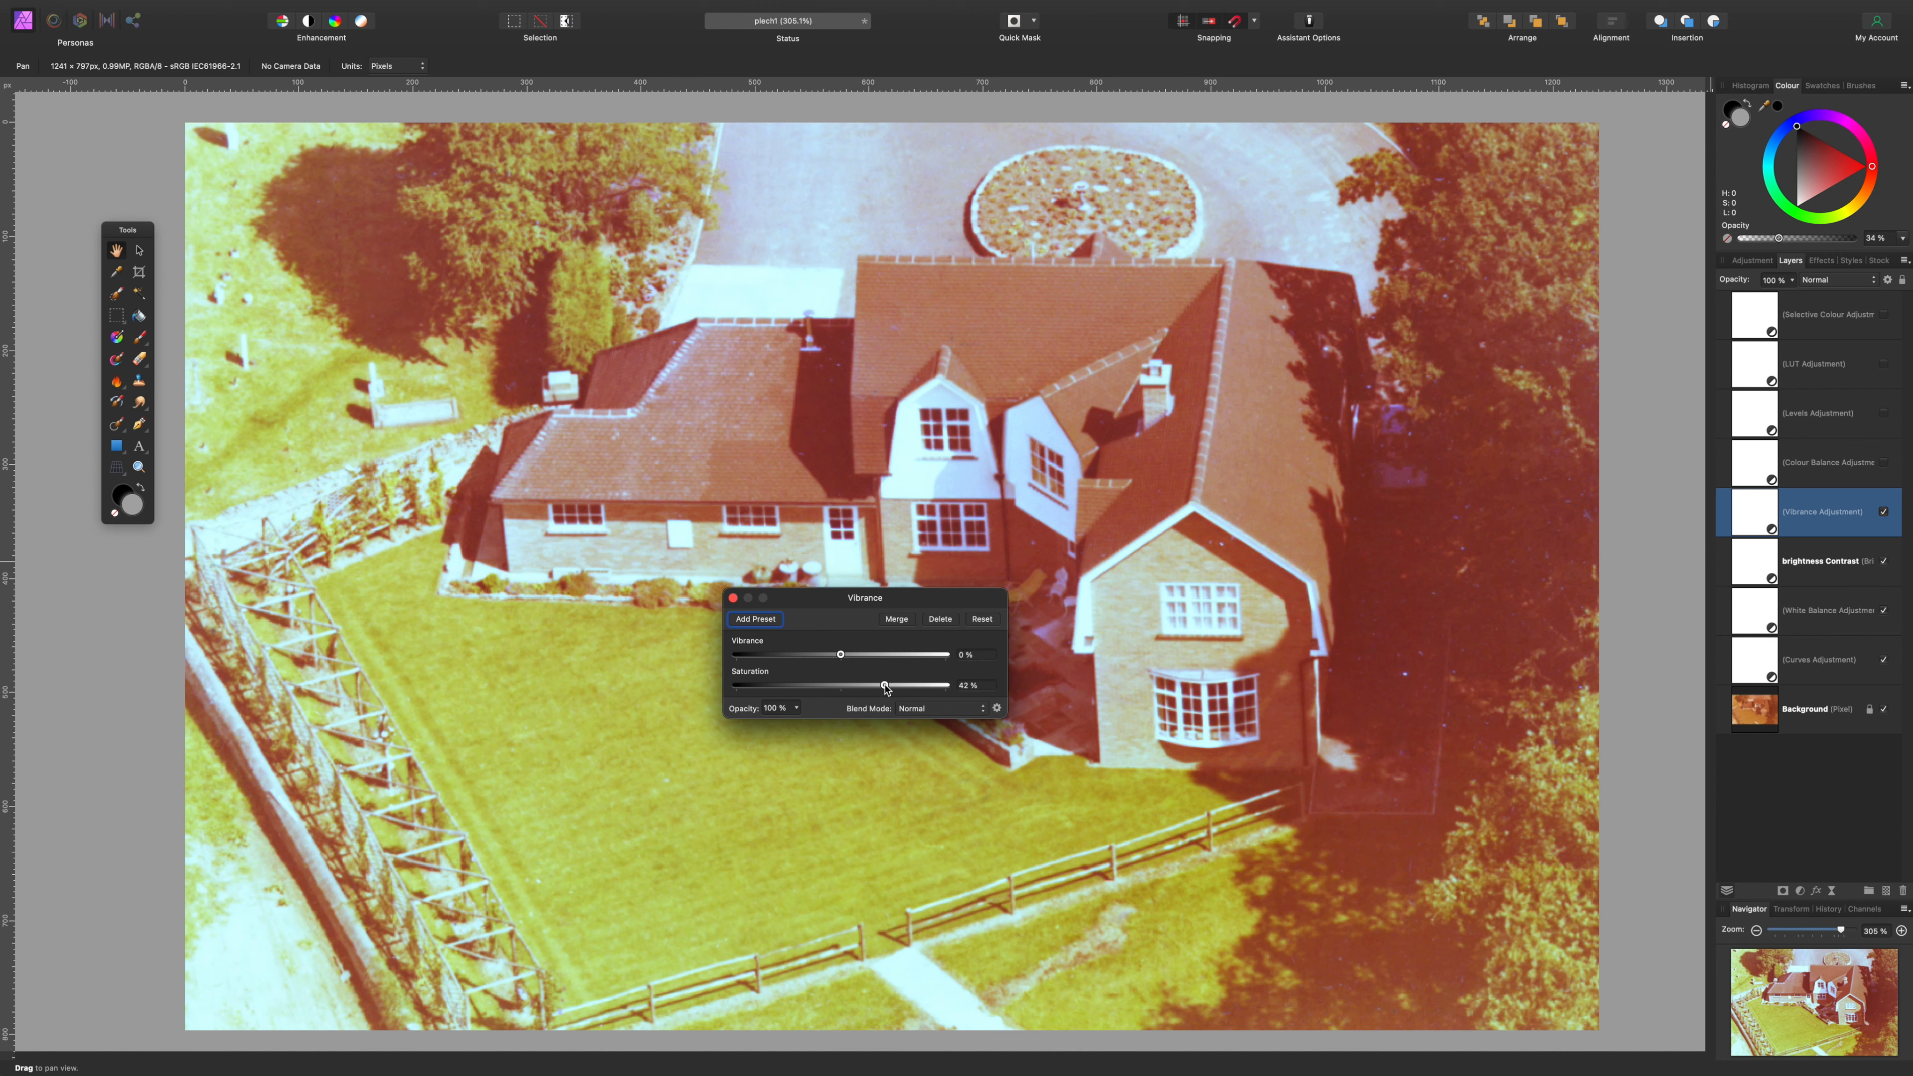
pyautogui.click(733, 597)
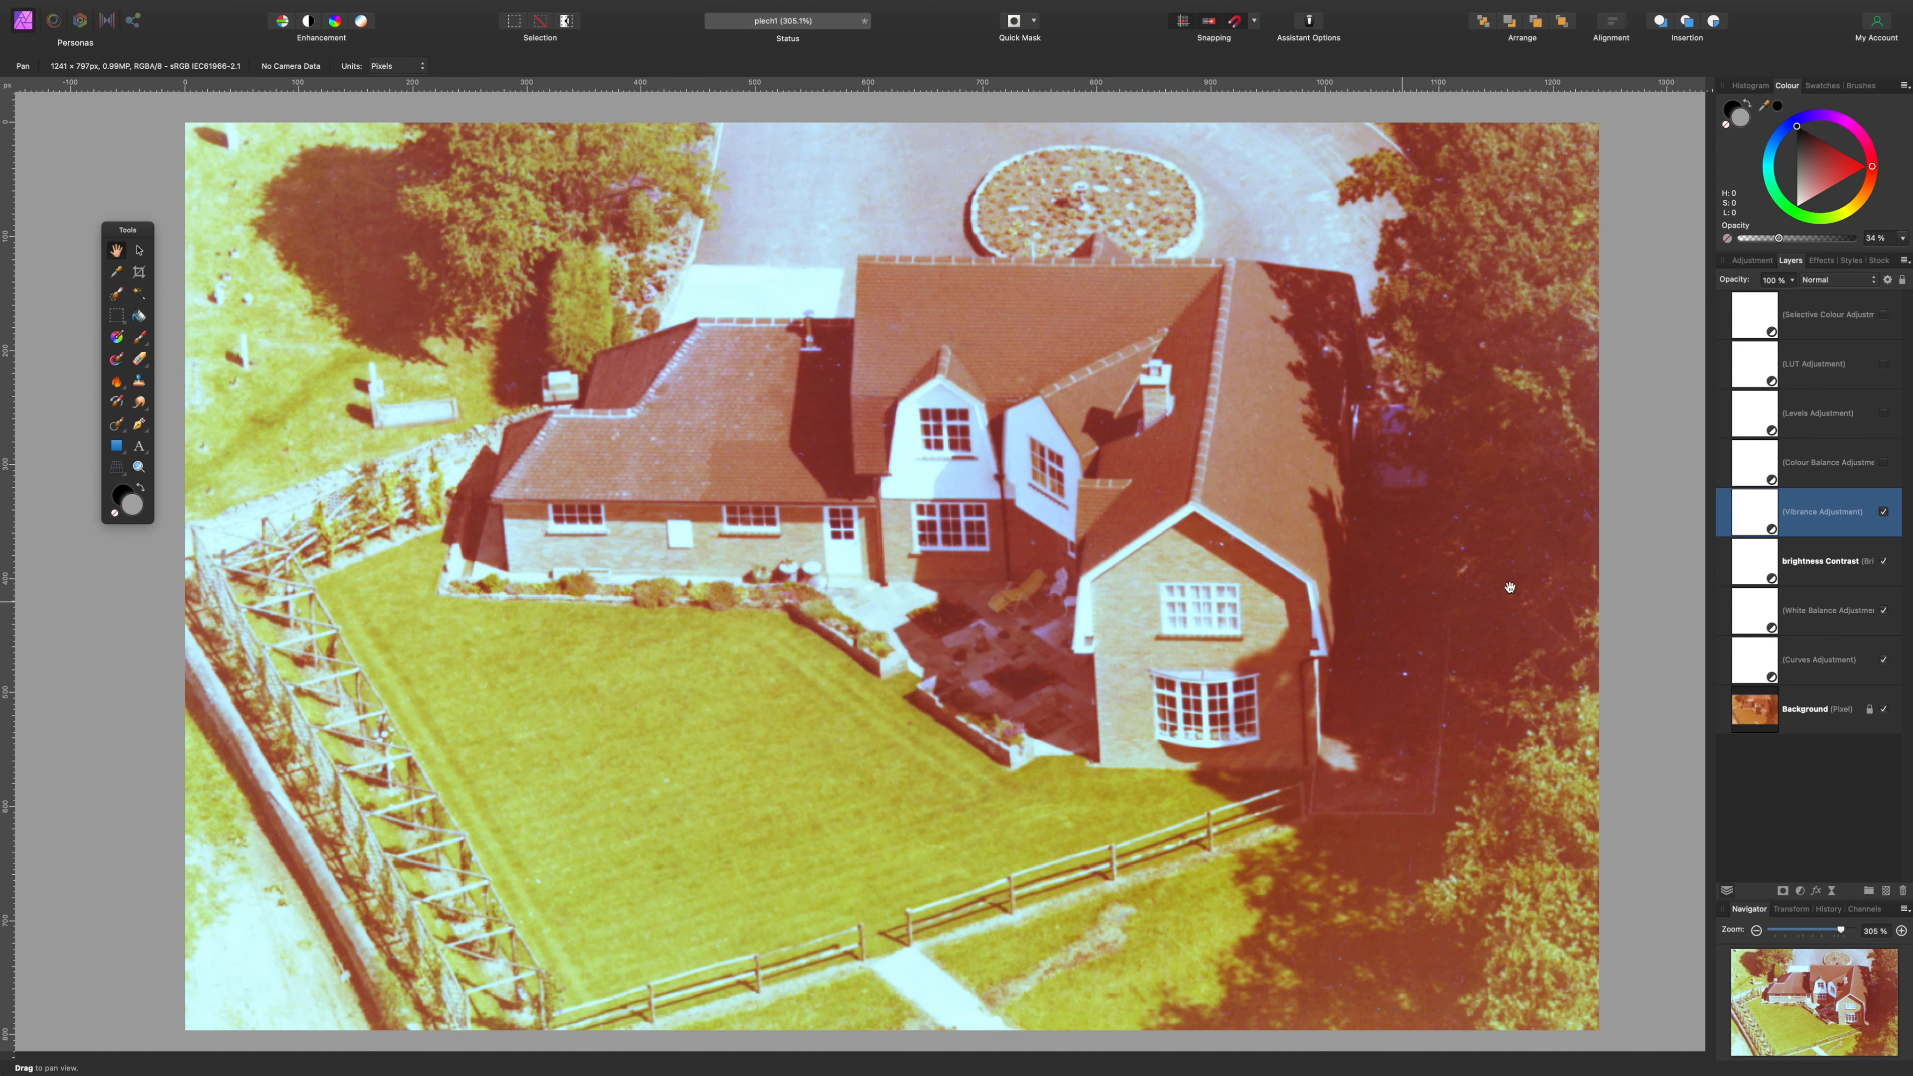
pyautogui.click(1884, 513)
# - Turn on the Colour Balance adjustment layer, review its Midtones settings, and compare the photo with and without it
pyautogui.click(1750, 462)
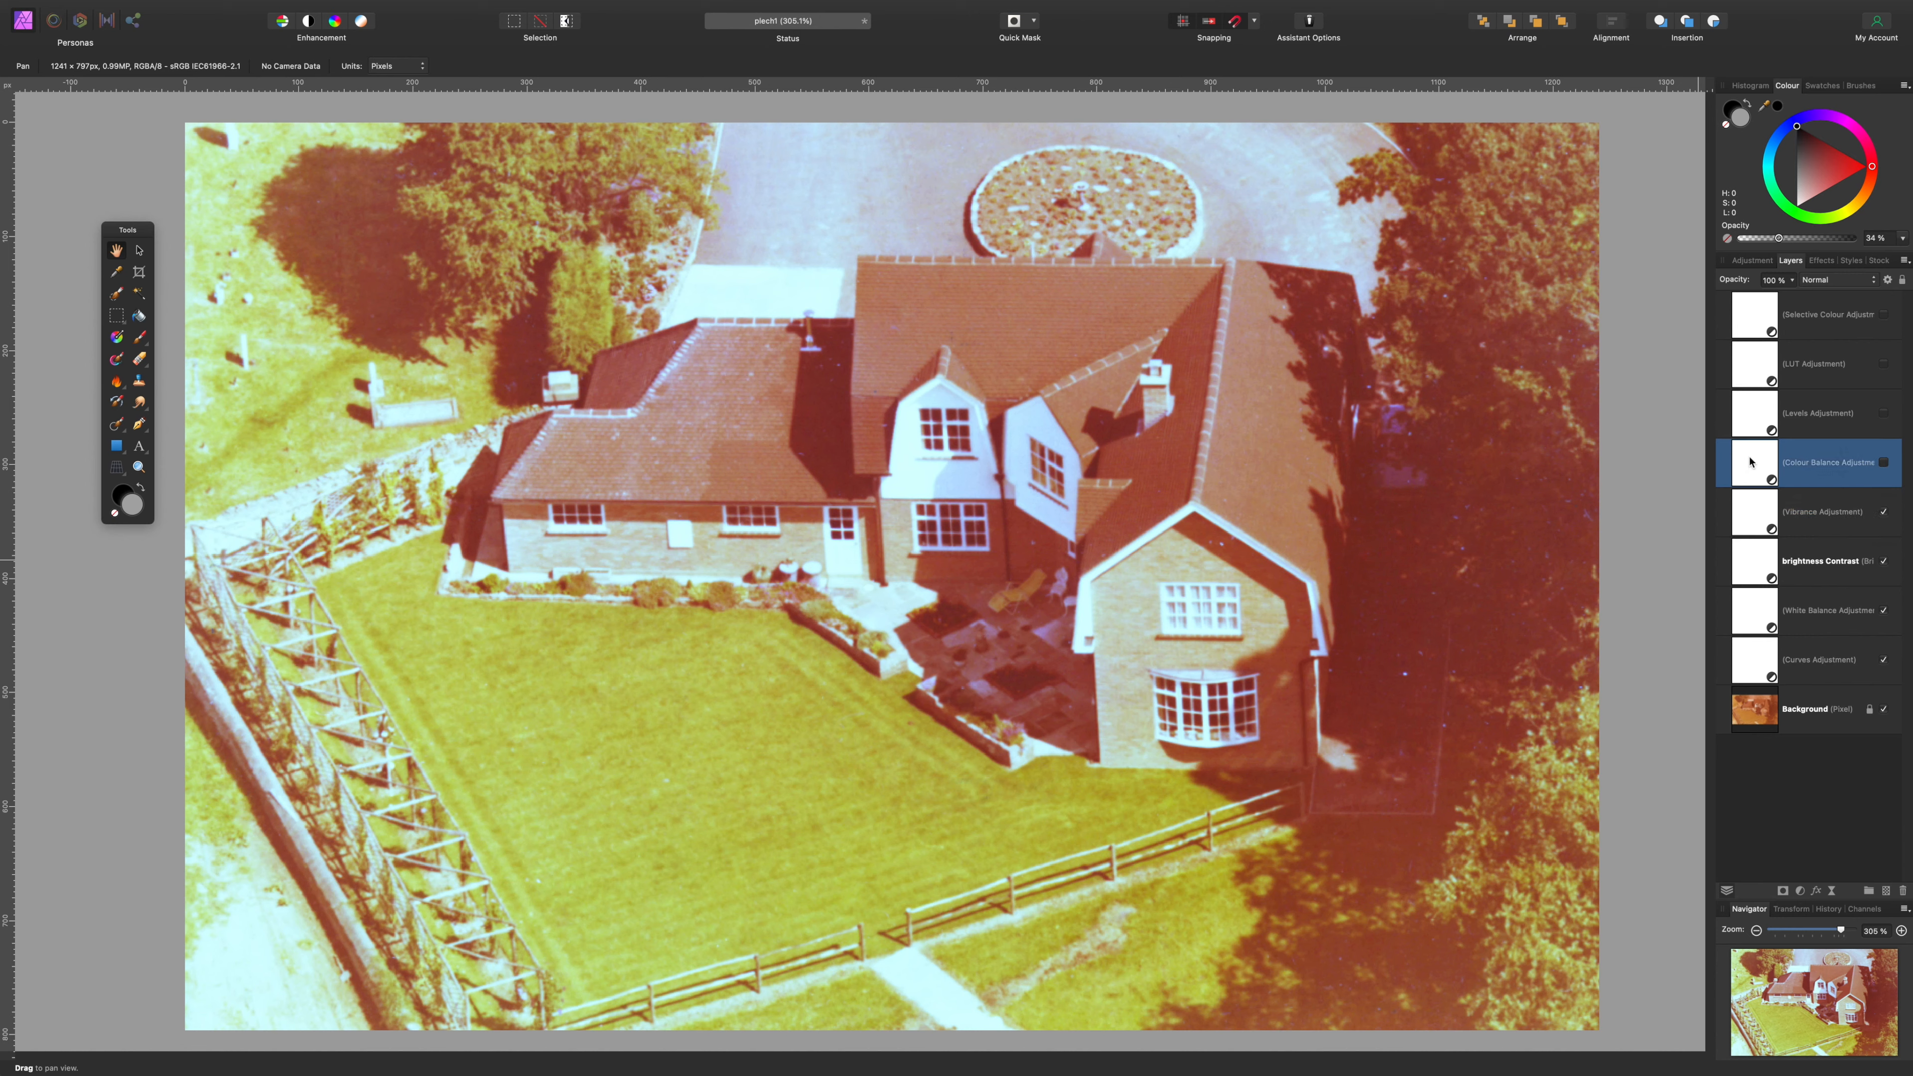
pyautogui.click(1884, 462)
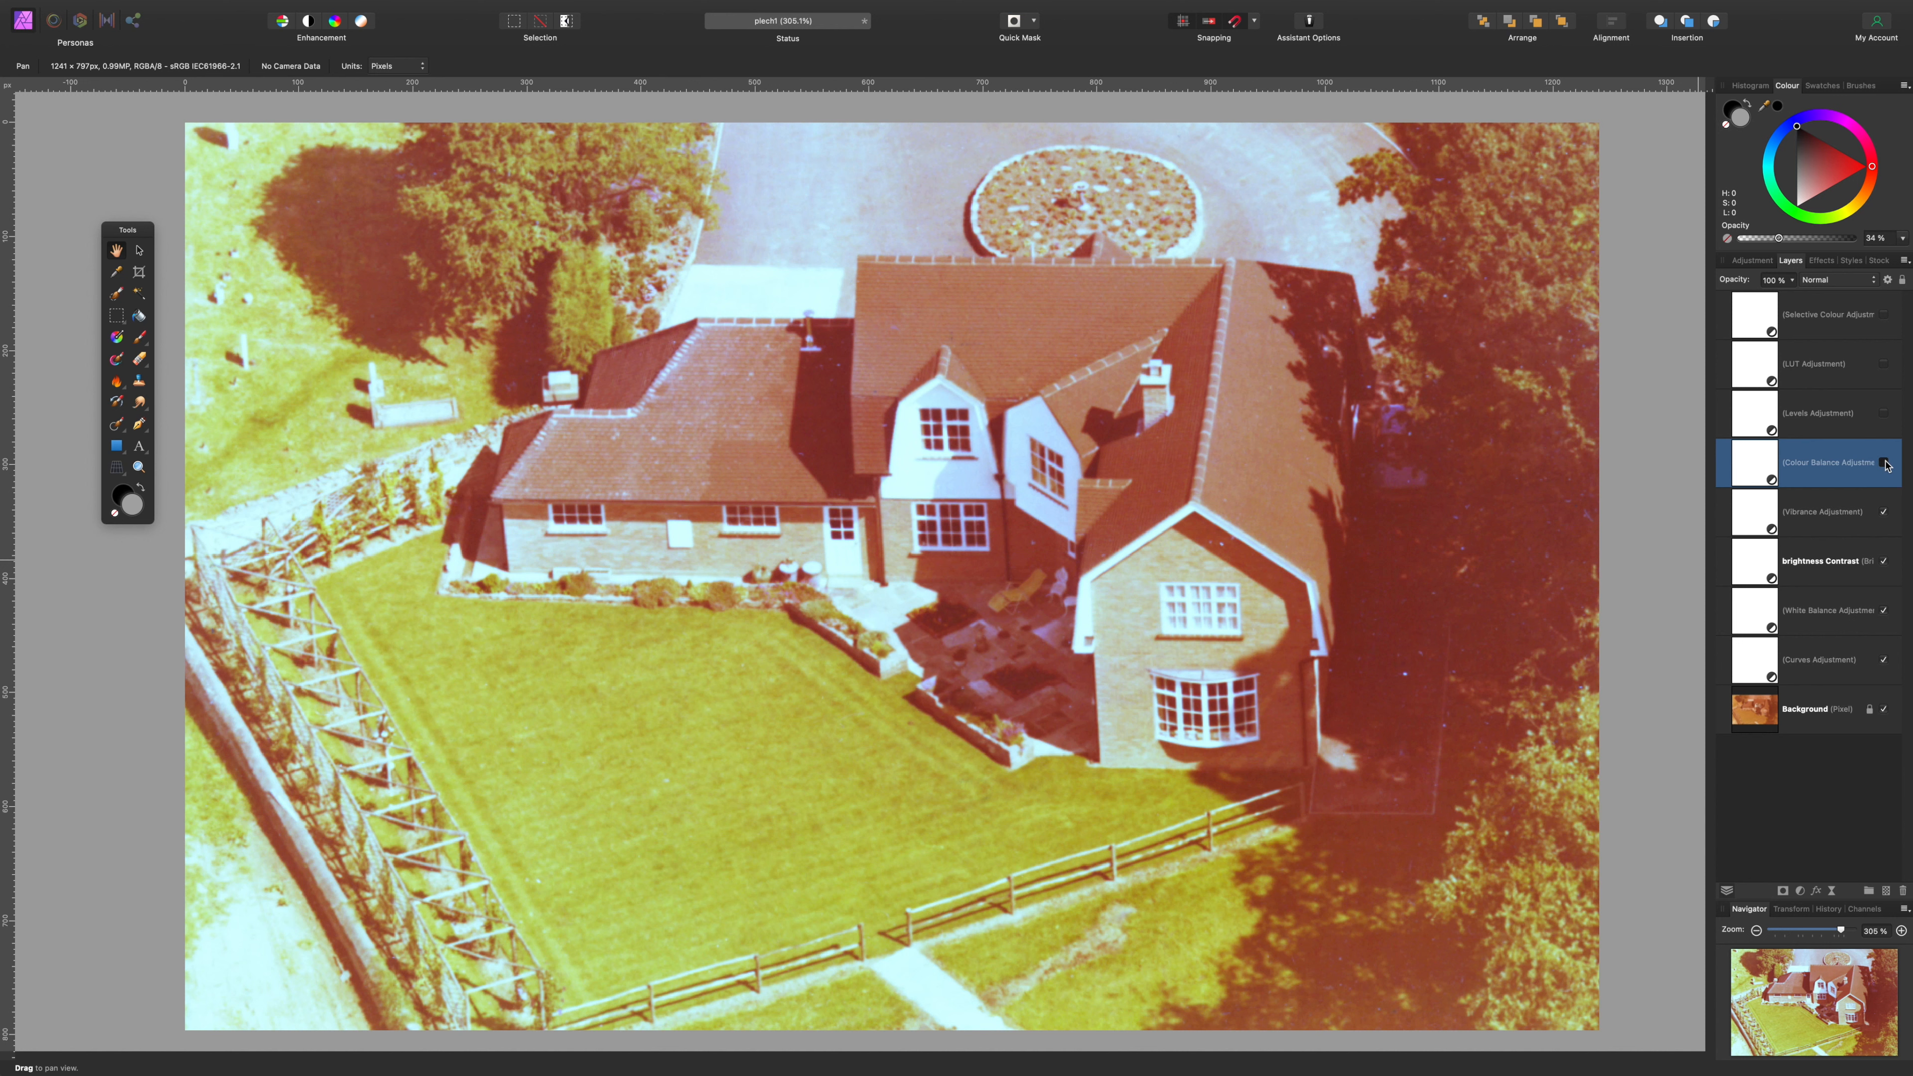
pyautogui.doubleClick(1752, 462)
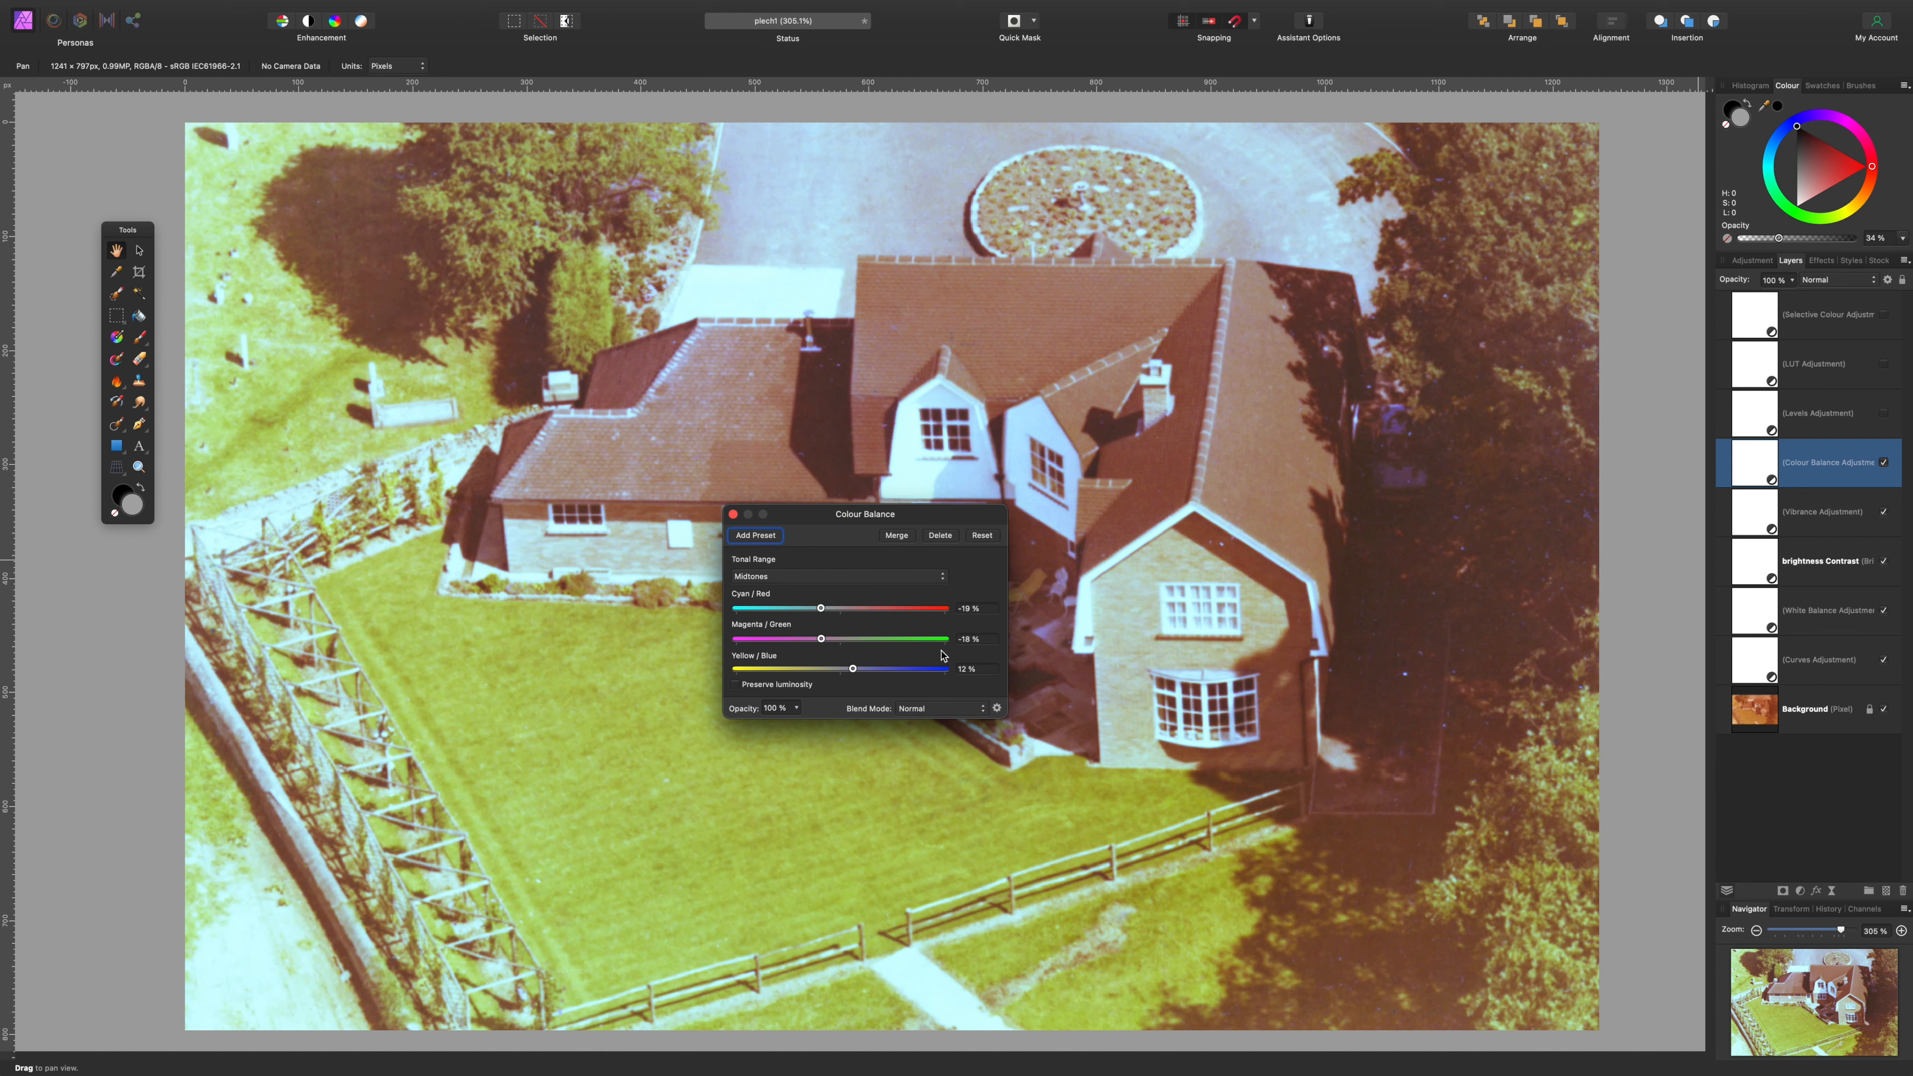
pyautogui.click(733, 515)
pyautogui.click(1884, 463)
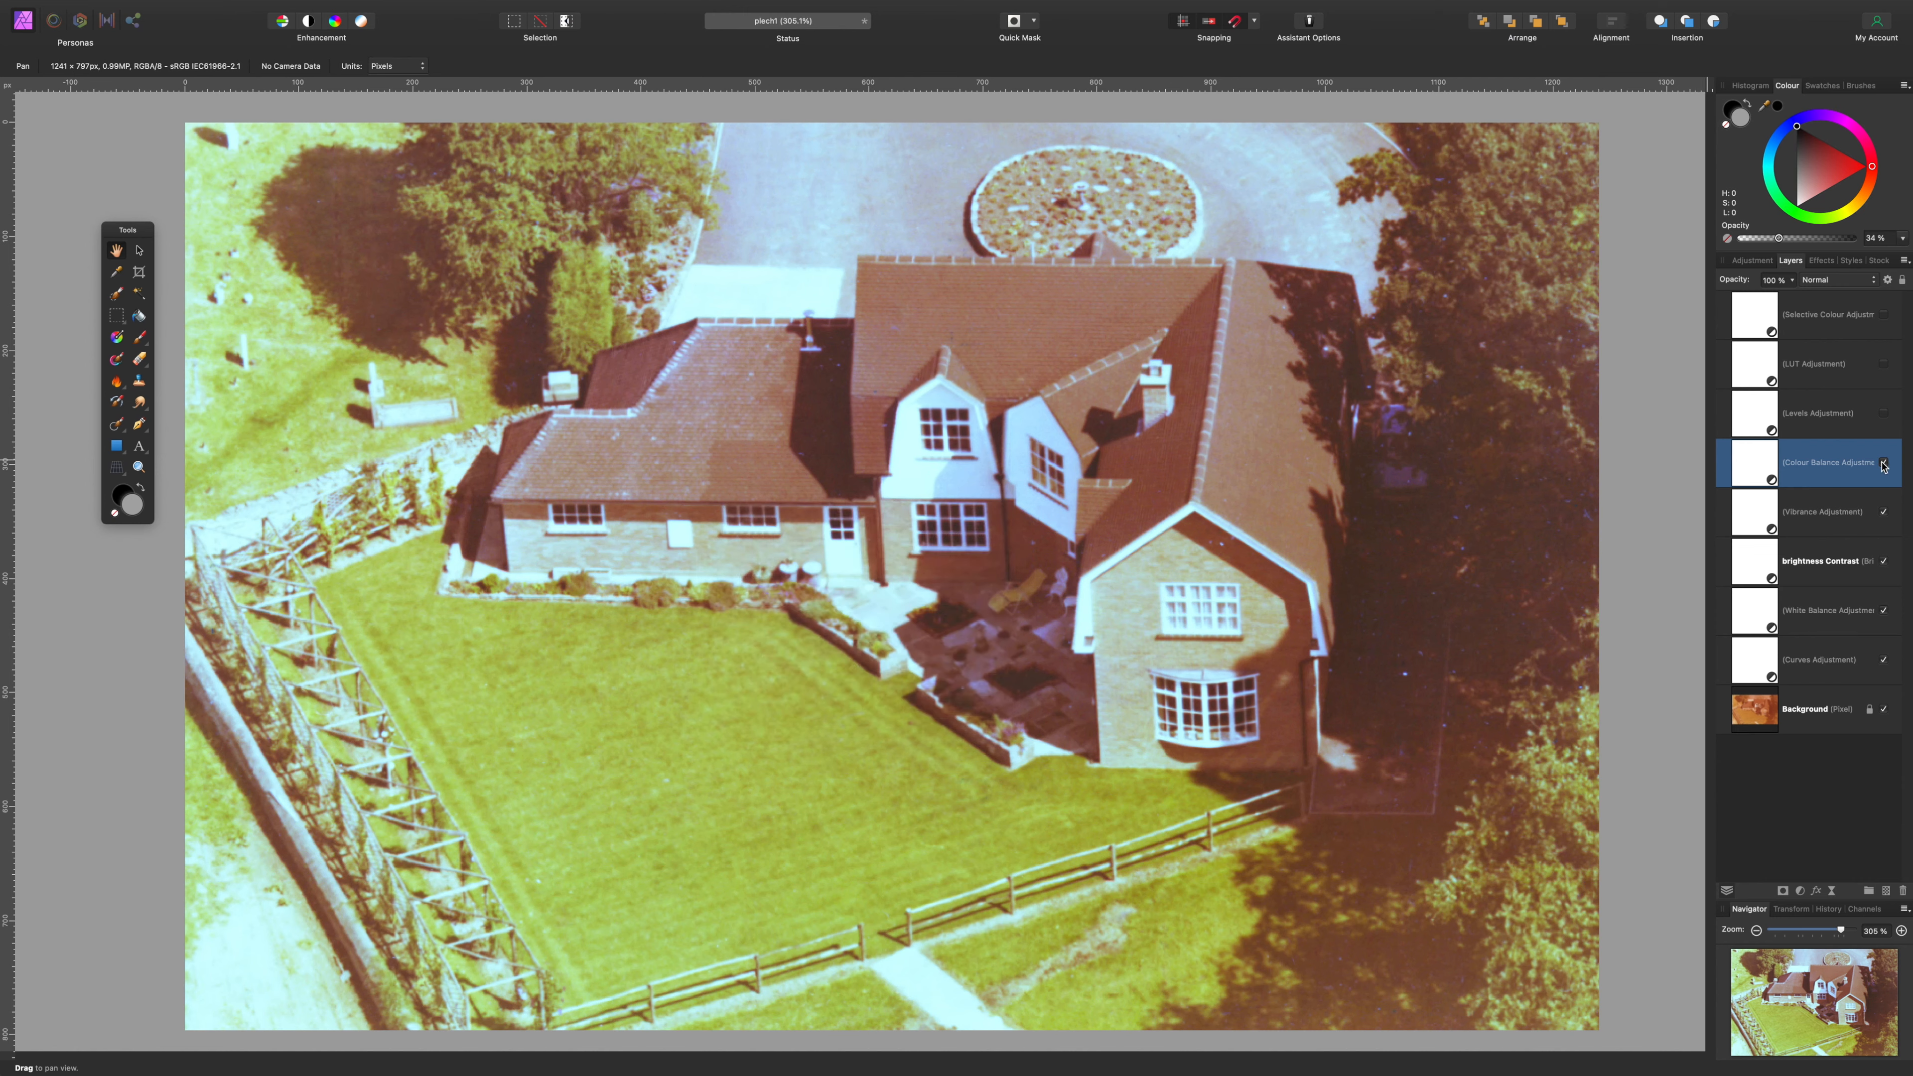
pyautogui.click(1884, 463)
# - Review the Levels adjustment's black, white, gamma and output level settings, and turn on its layer
pyautogui.click(1767, 410)
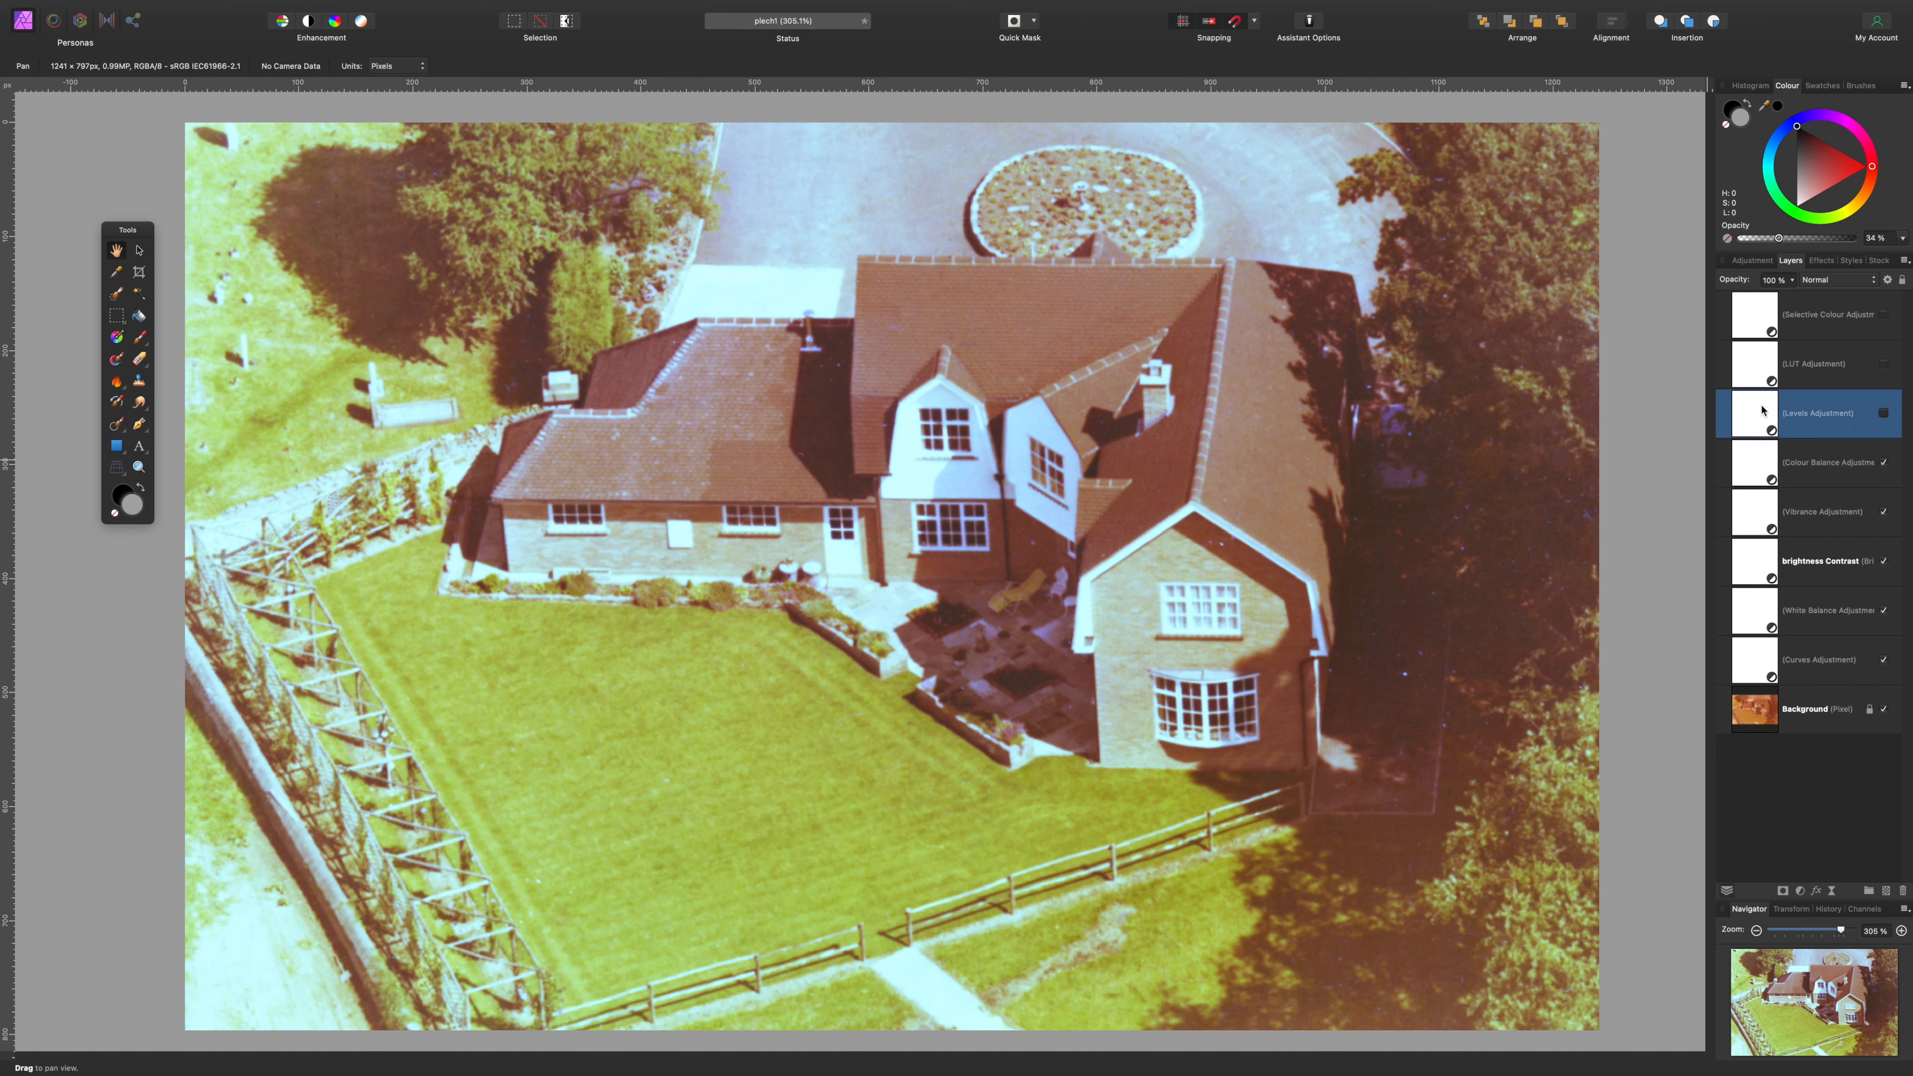
pyautogui.doubleClick(1763, 411)
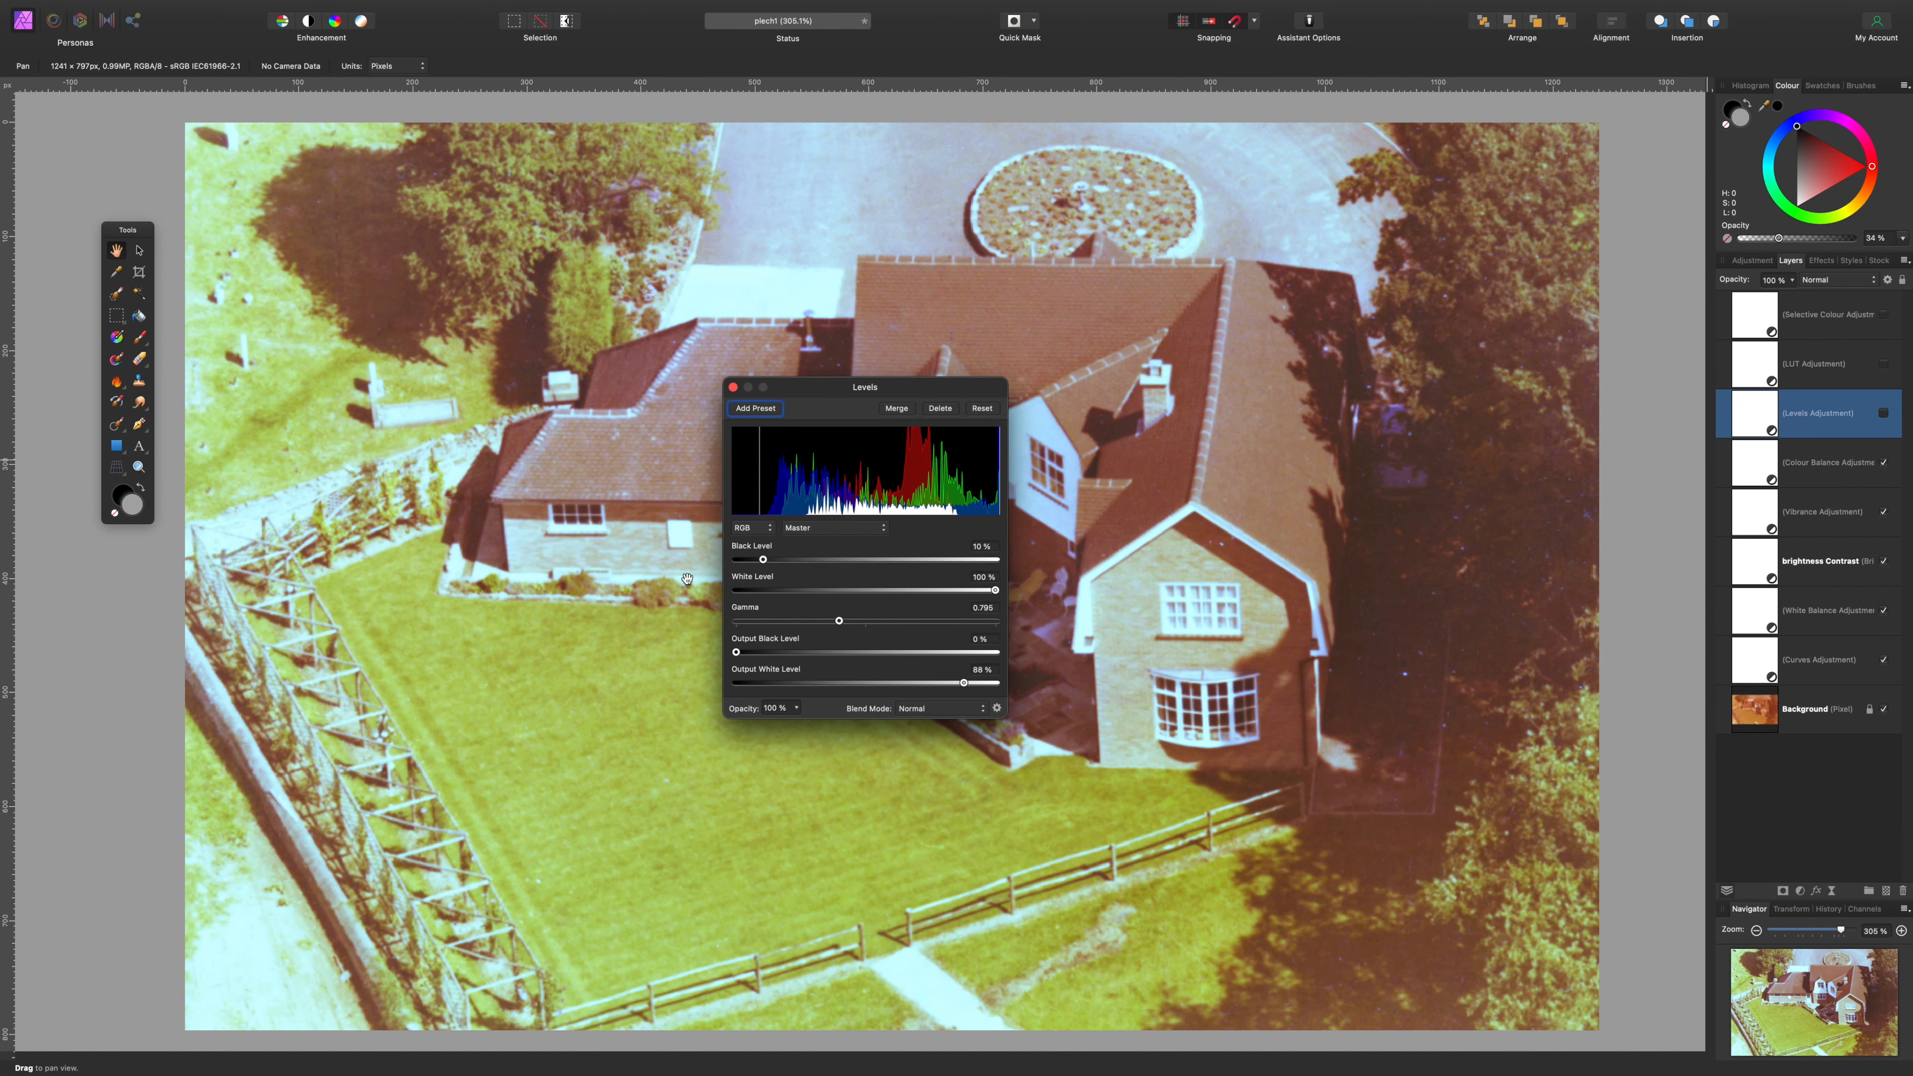
pyautogui.moveTo(811, 386); pyautogui.dragTo(655, 566)
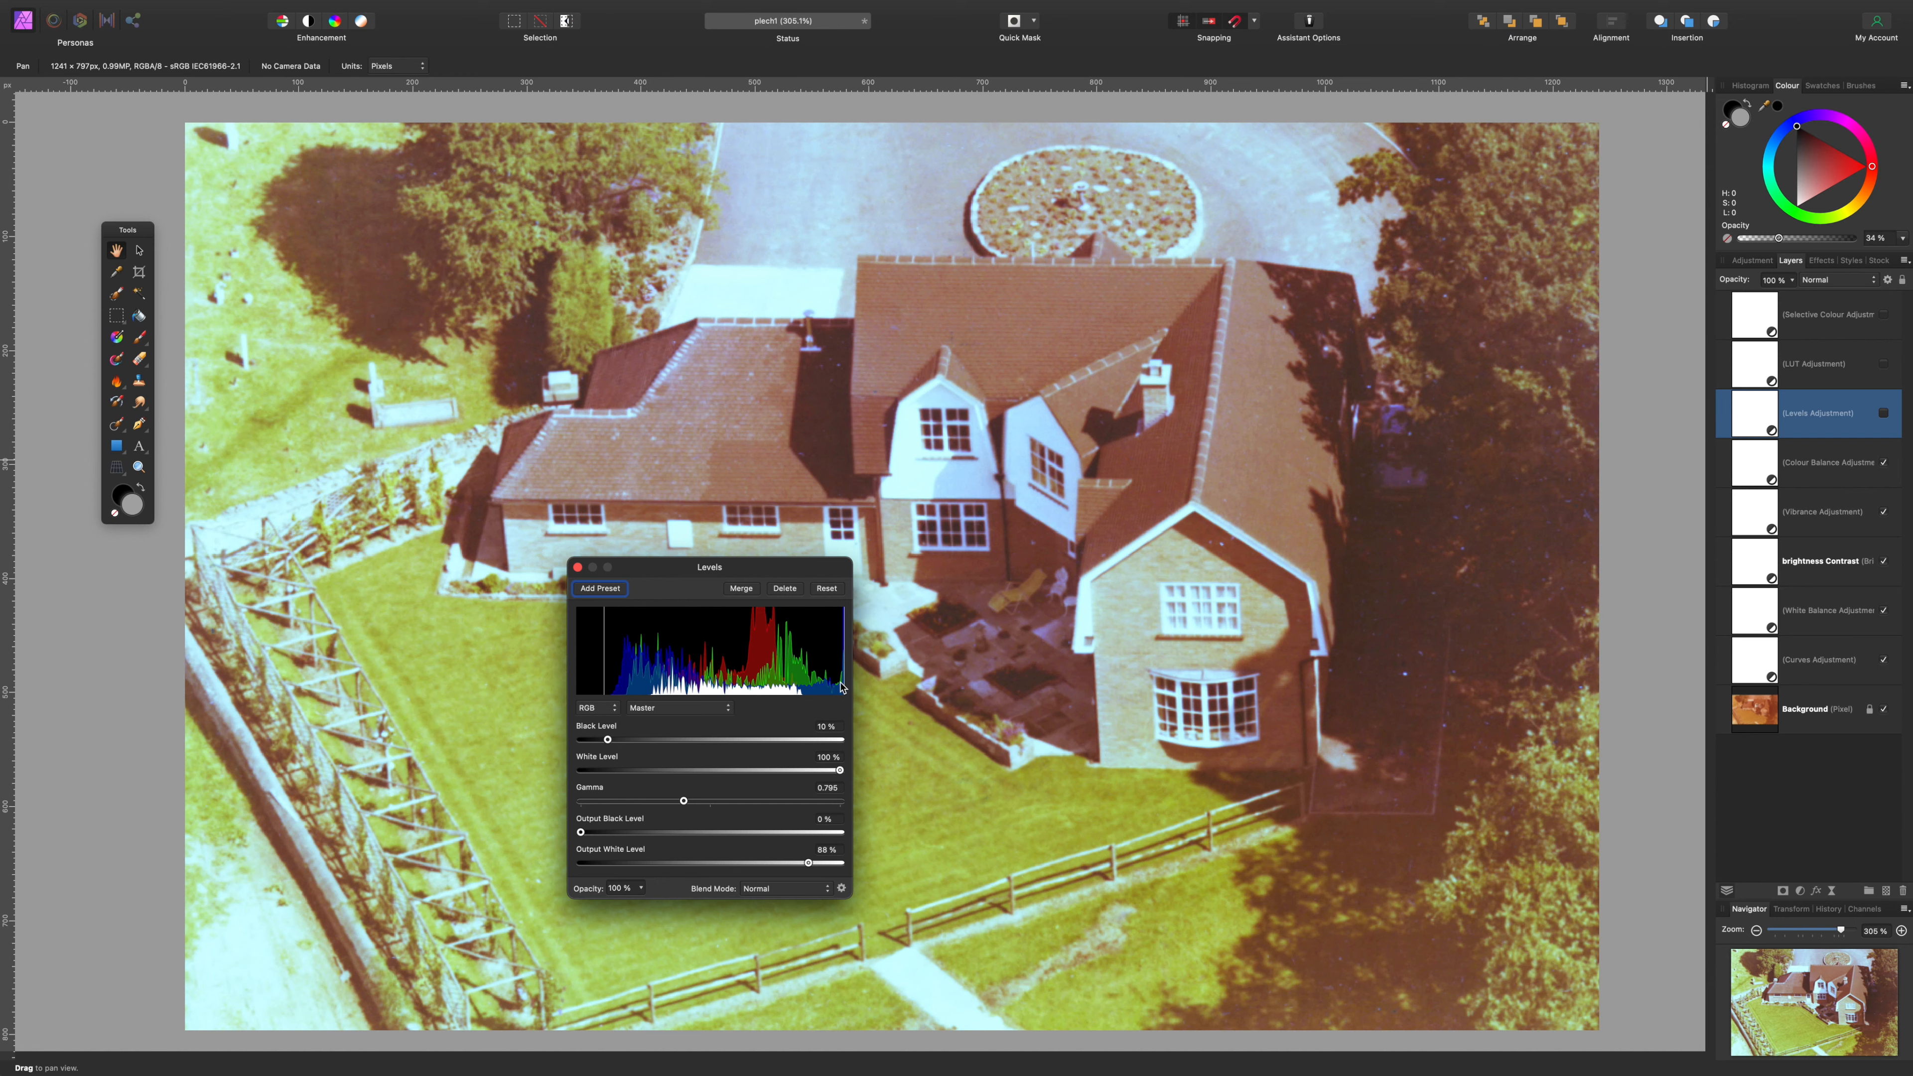
pyautogui.click(578, 568)
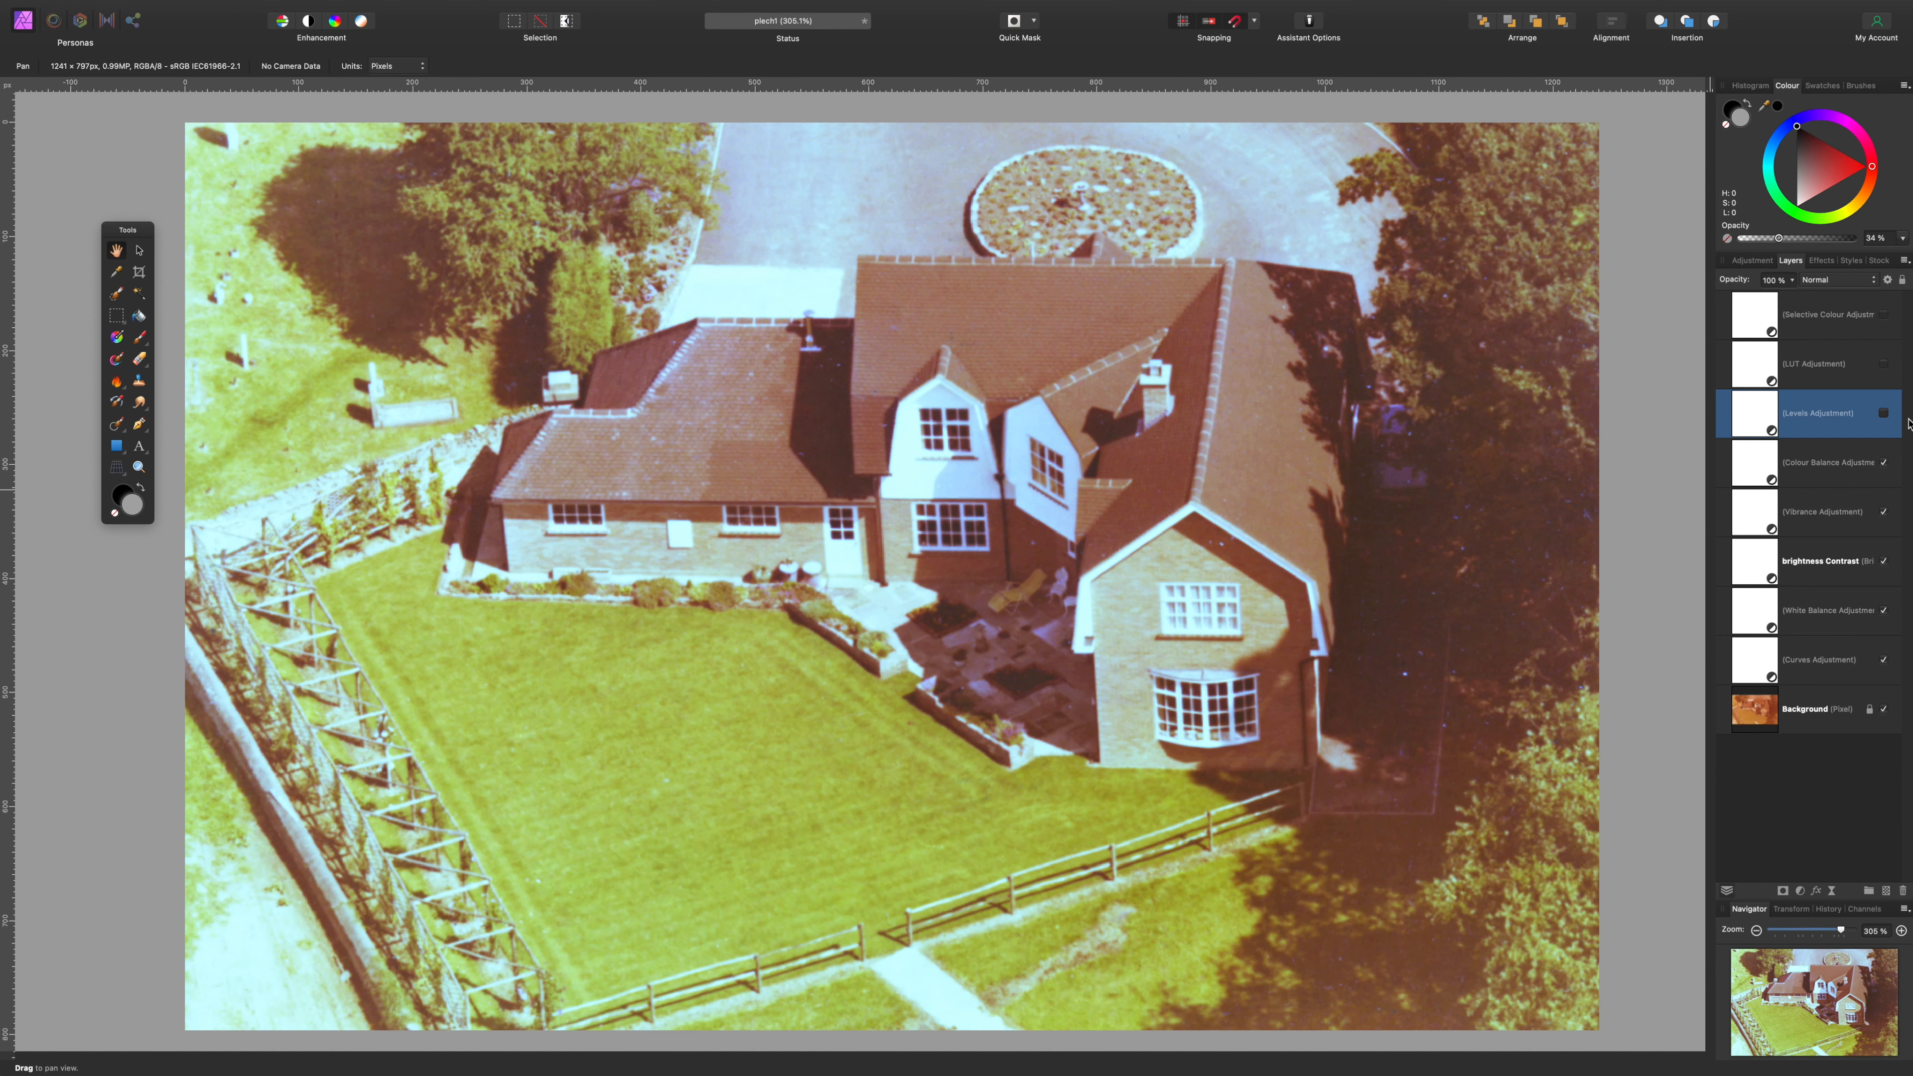
pyautogui.click(1886, 414)
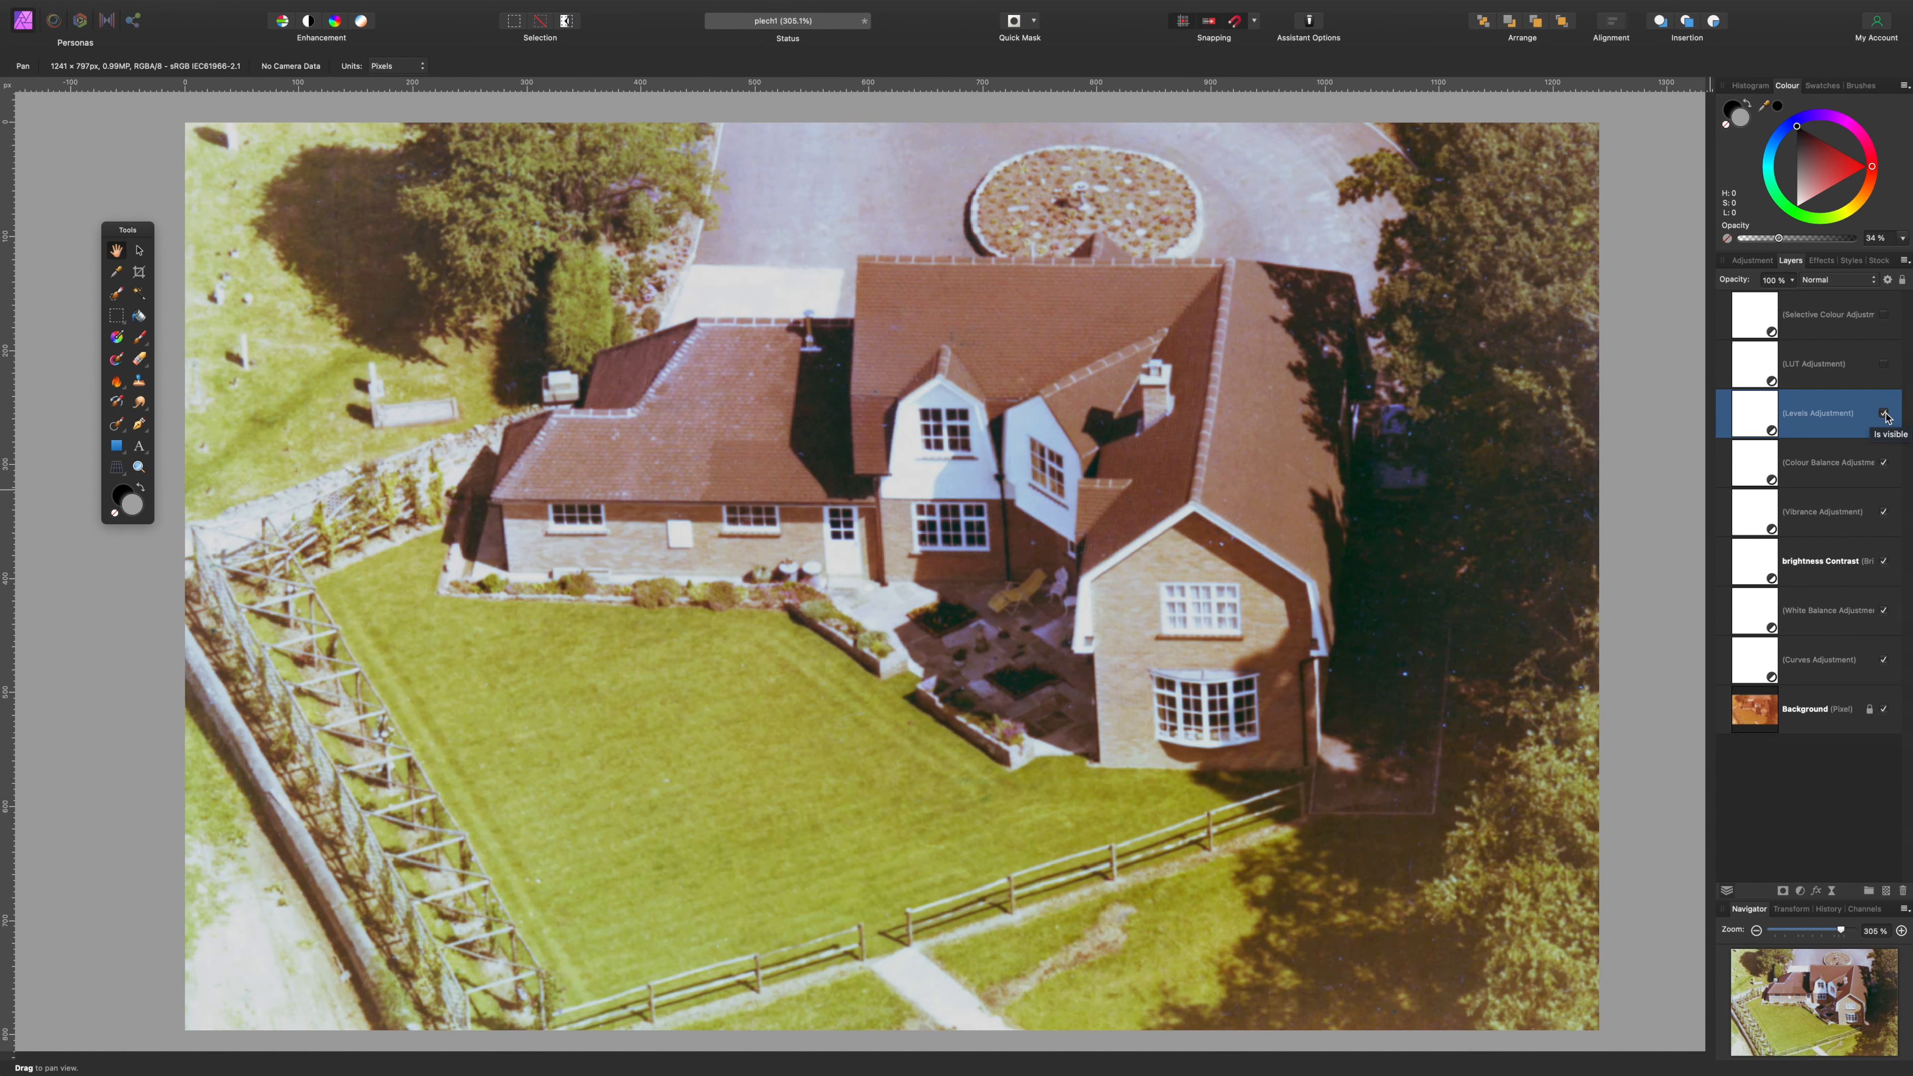
# - Compare the photo with and without the Levels adjustment
pyautogui.click(1885, 415)
pyautogui.click(1885, 415)
# - Review the LUT adjustment's settings and browse the LUTs folder in iCloud Drive without loading a different LUT
pyautogui.click(1762, 358)
pyautogui.doubleClick(1763, 363)
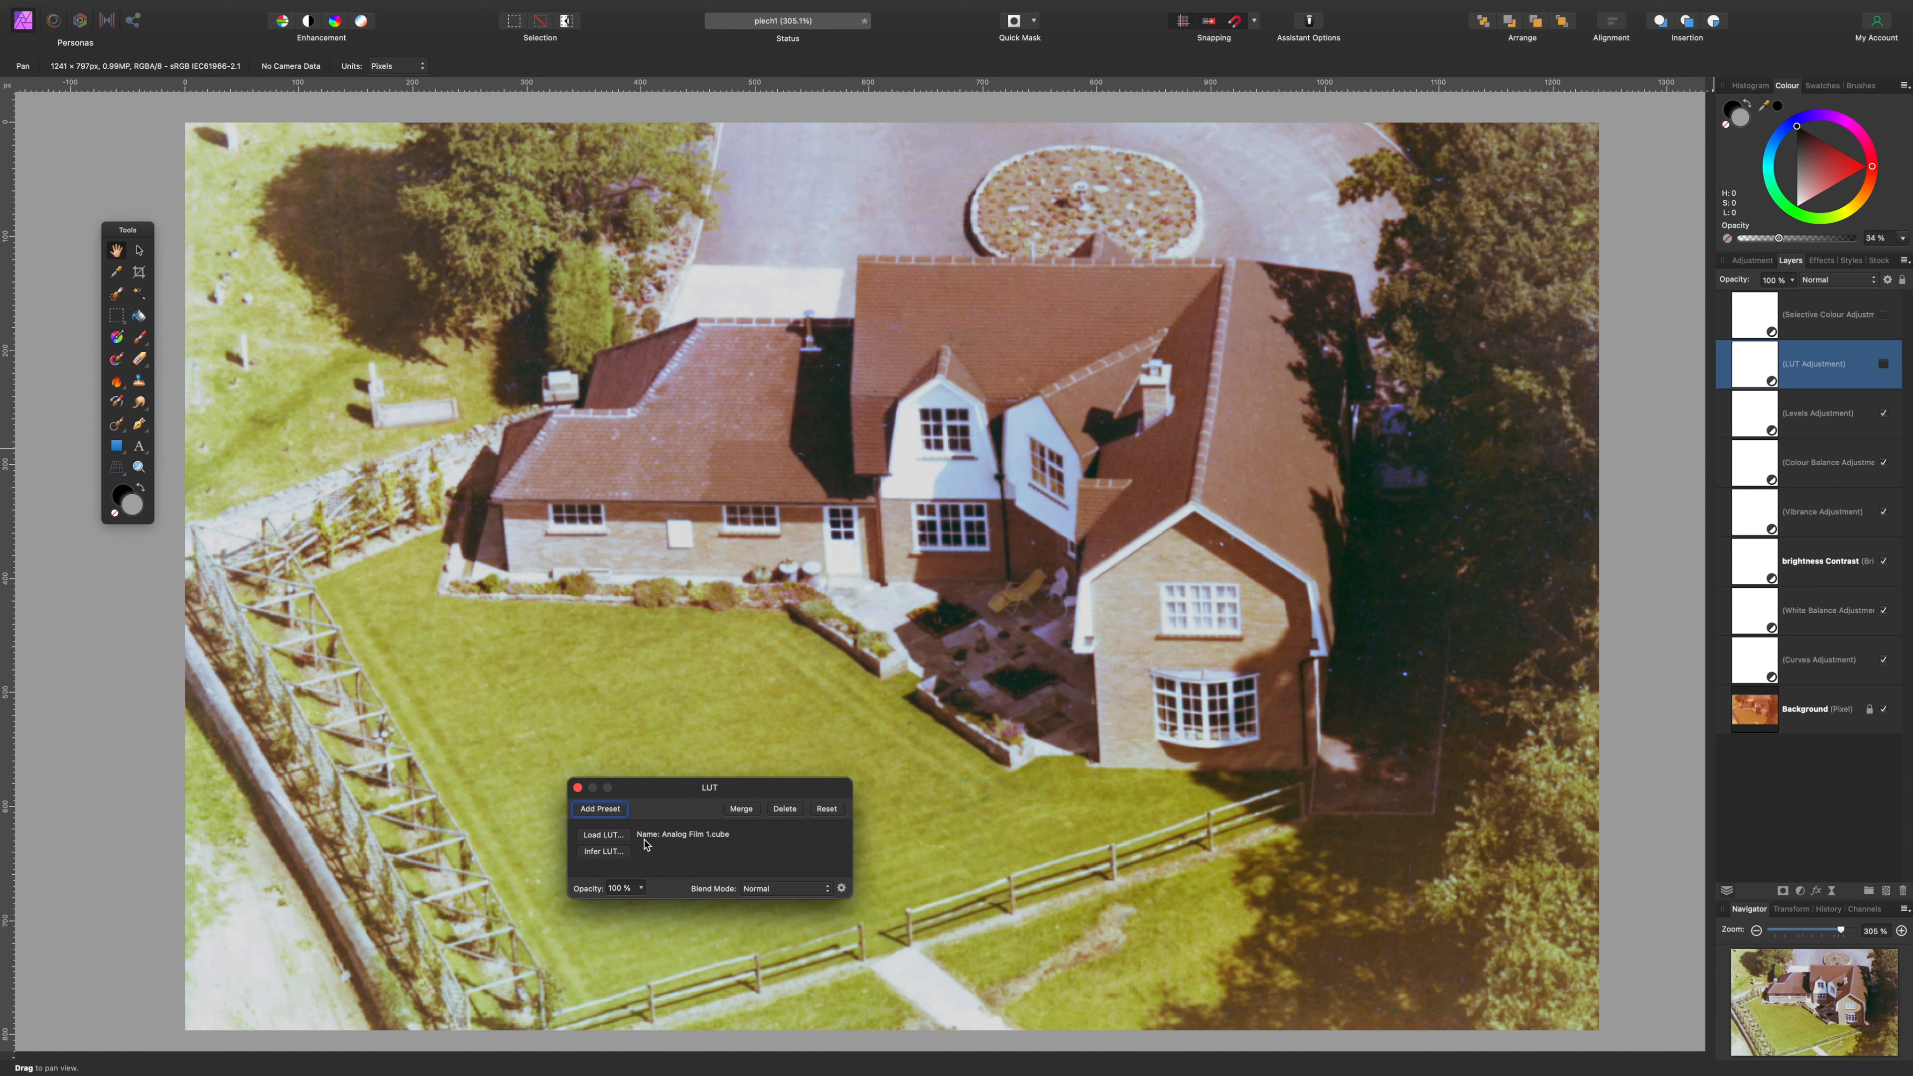
pyautogui.click(603, 835)
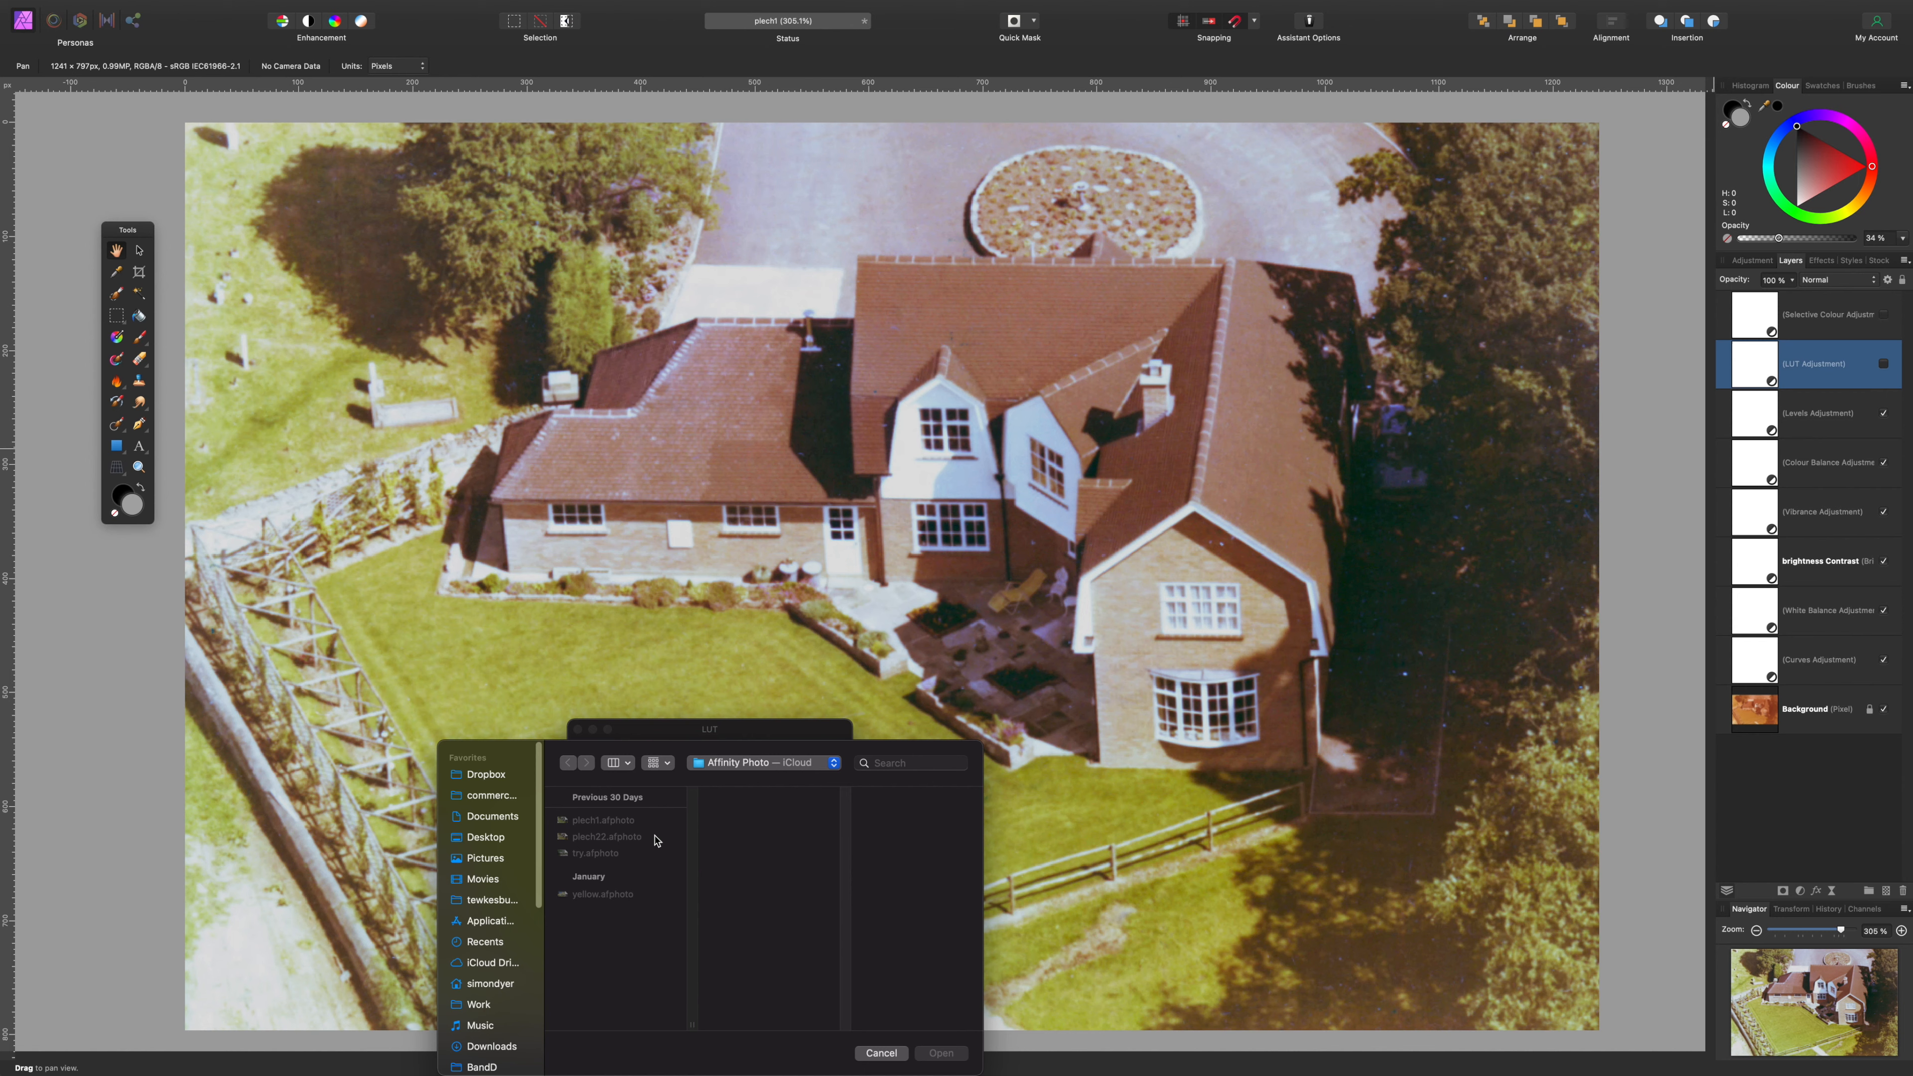
pyautogui.scroll(-3, 488, 852)
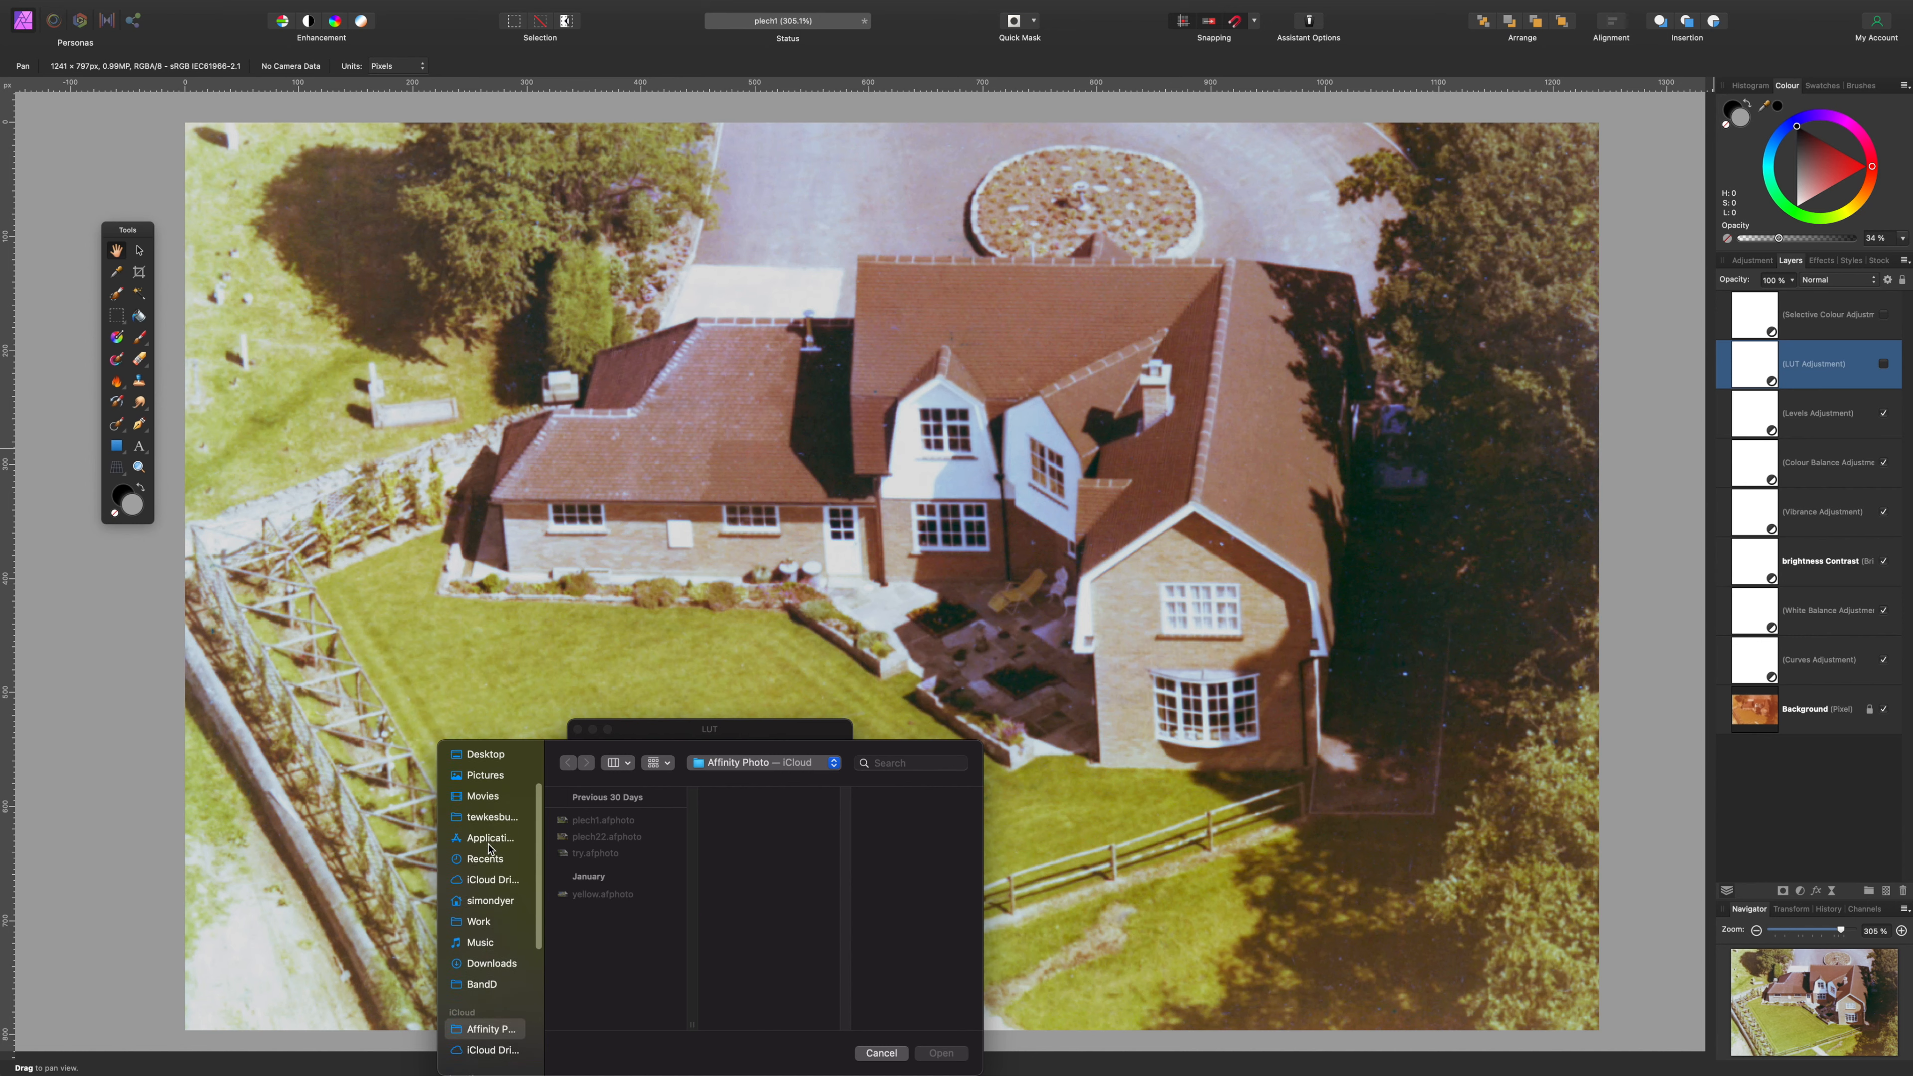
pyautogui.click(482, 882)
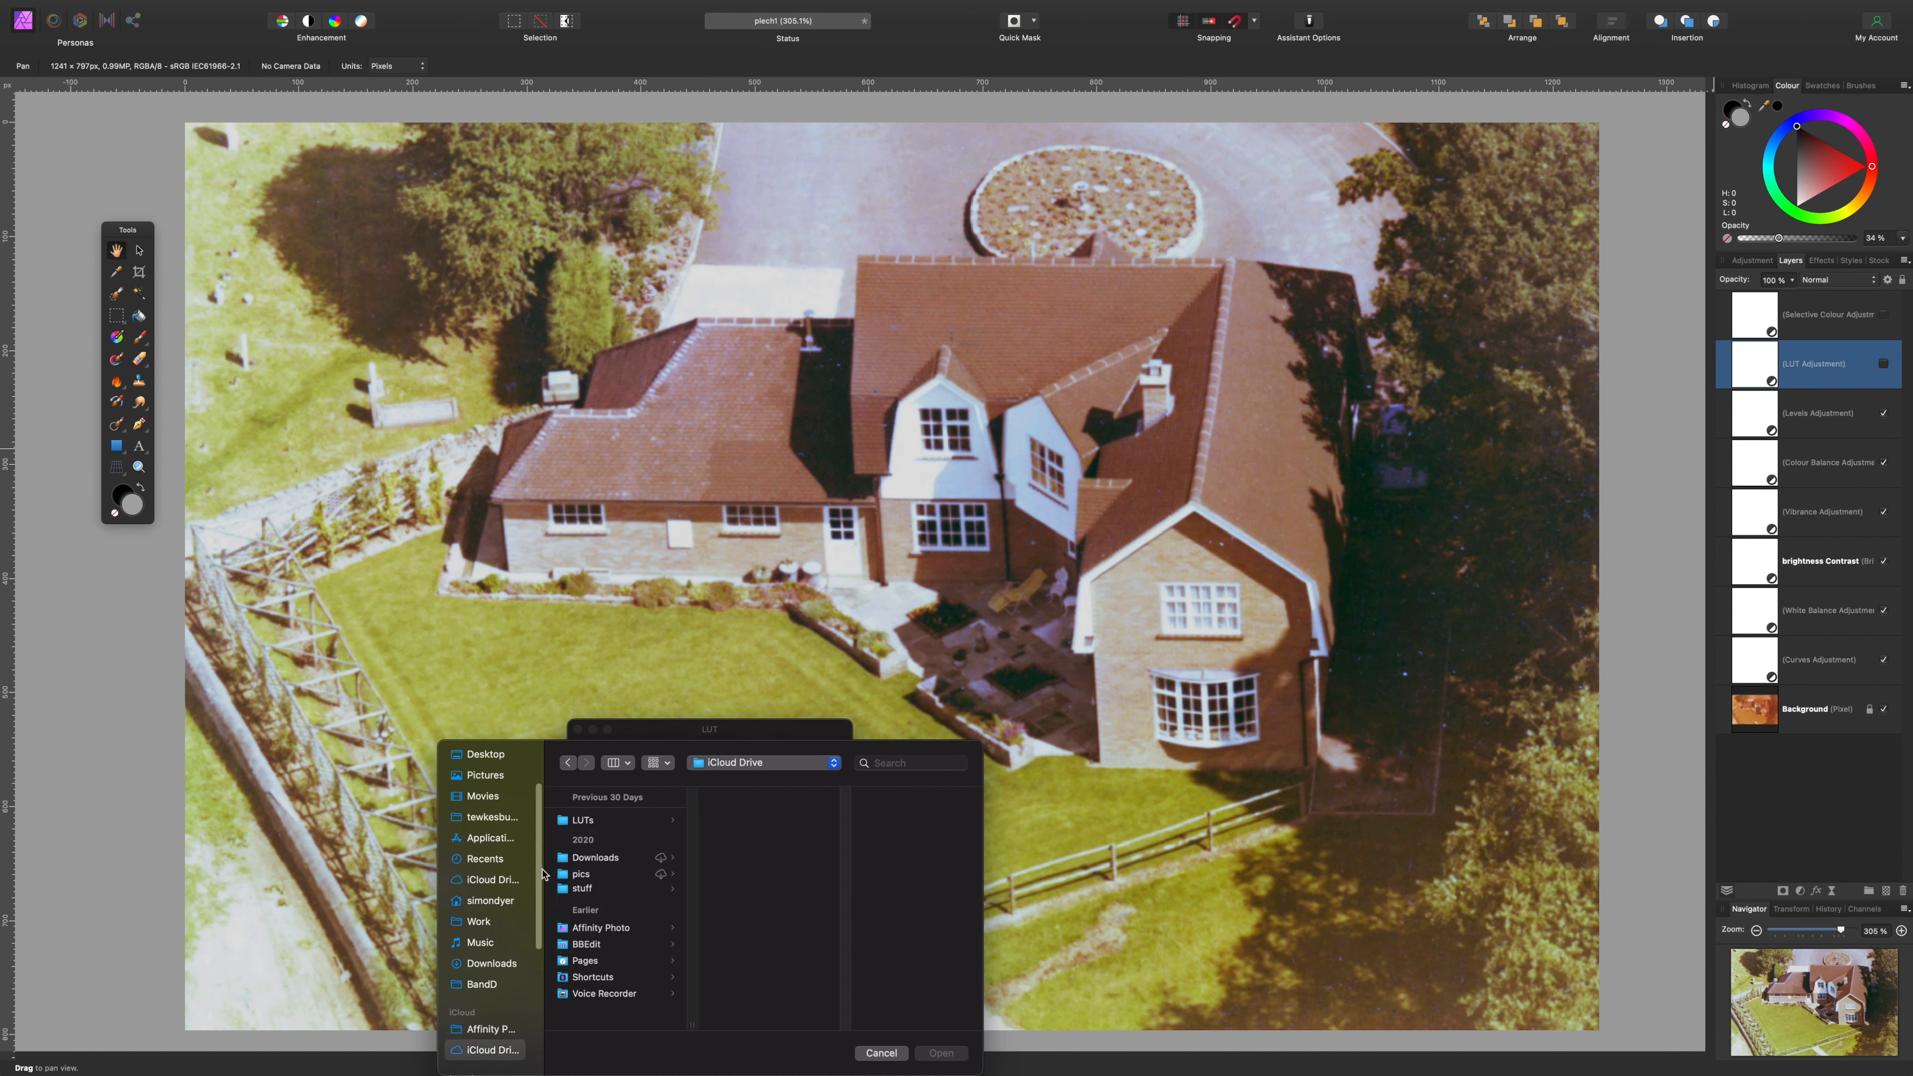
pyautogui.click(603, 822)
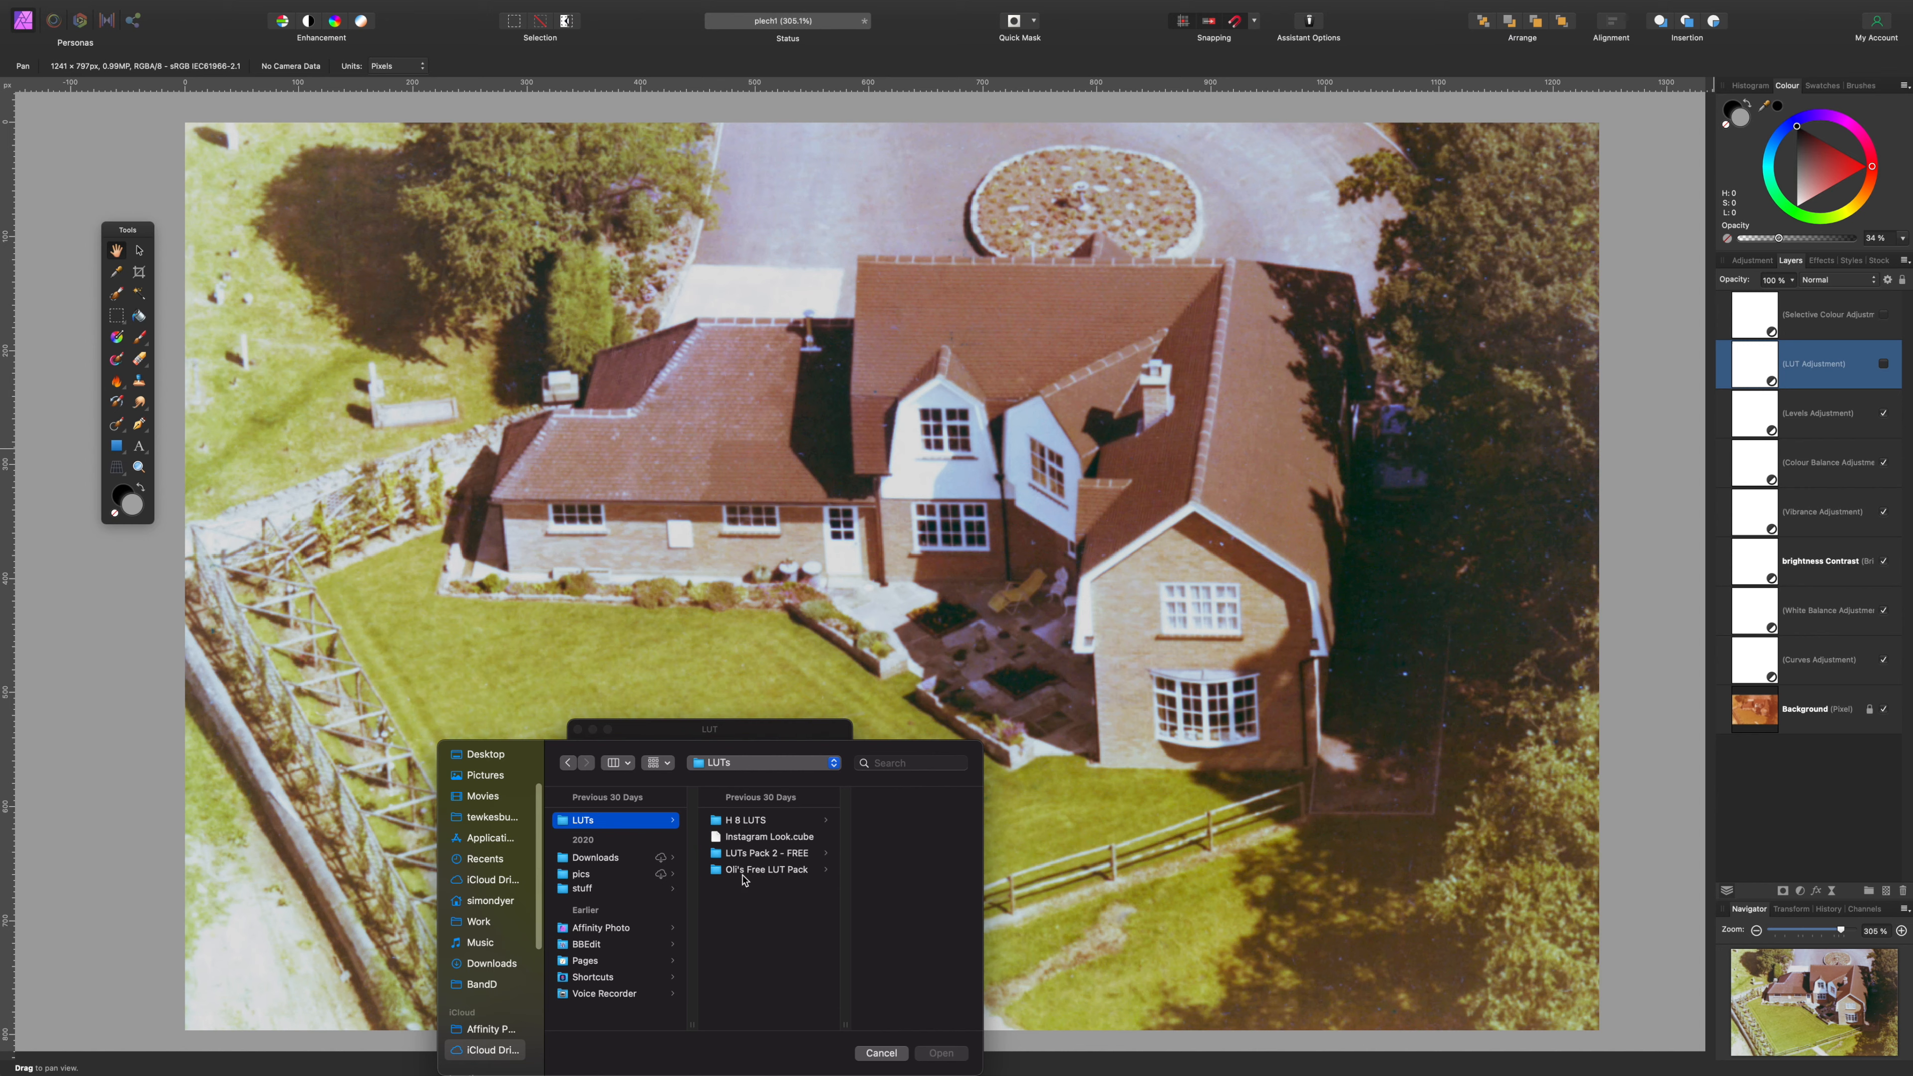
pyautogui.click(881, 1054)
pyautogui.moveTo(644, 785); pyautogui.dragTo(674, 775)
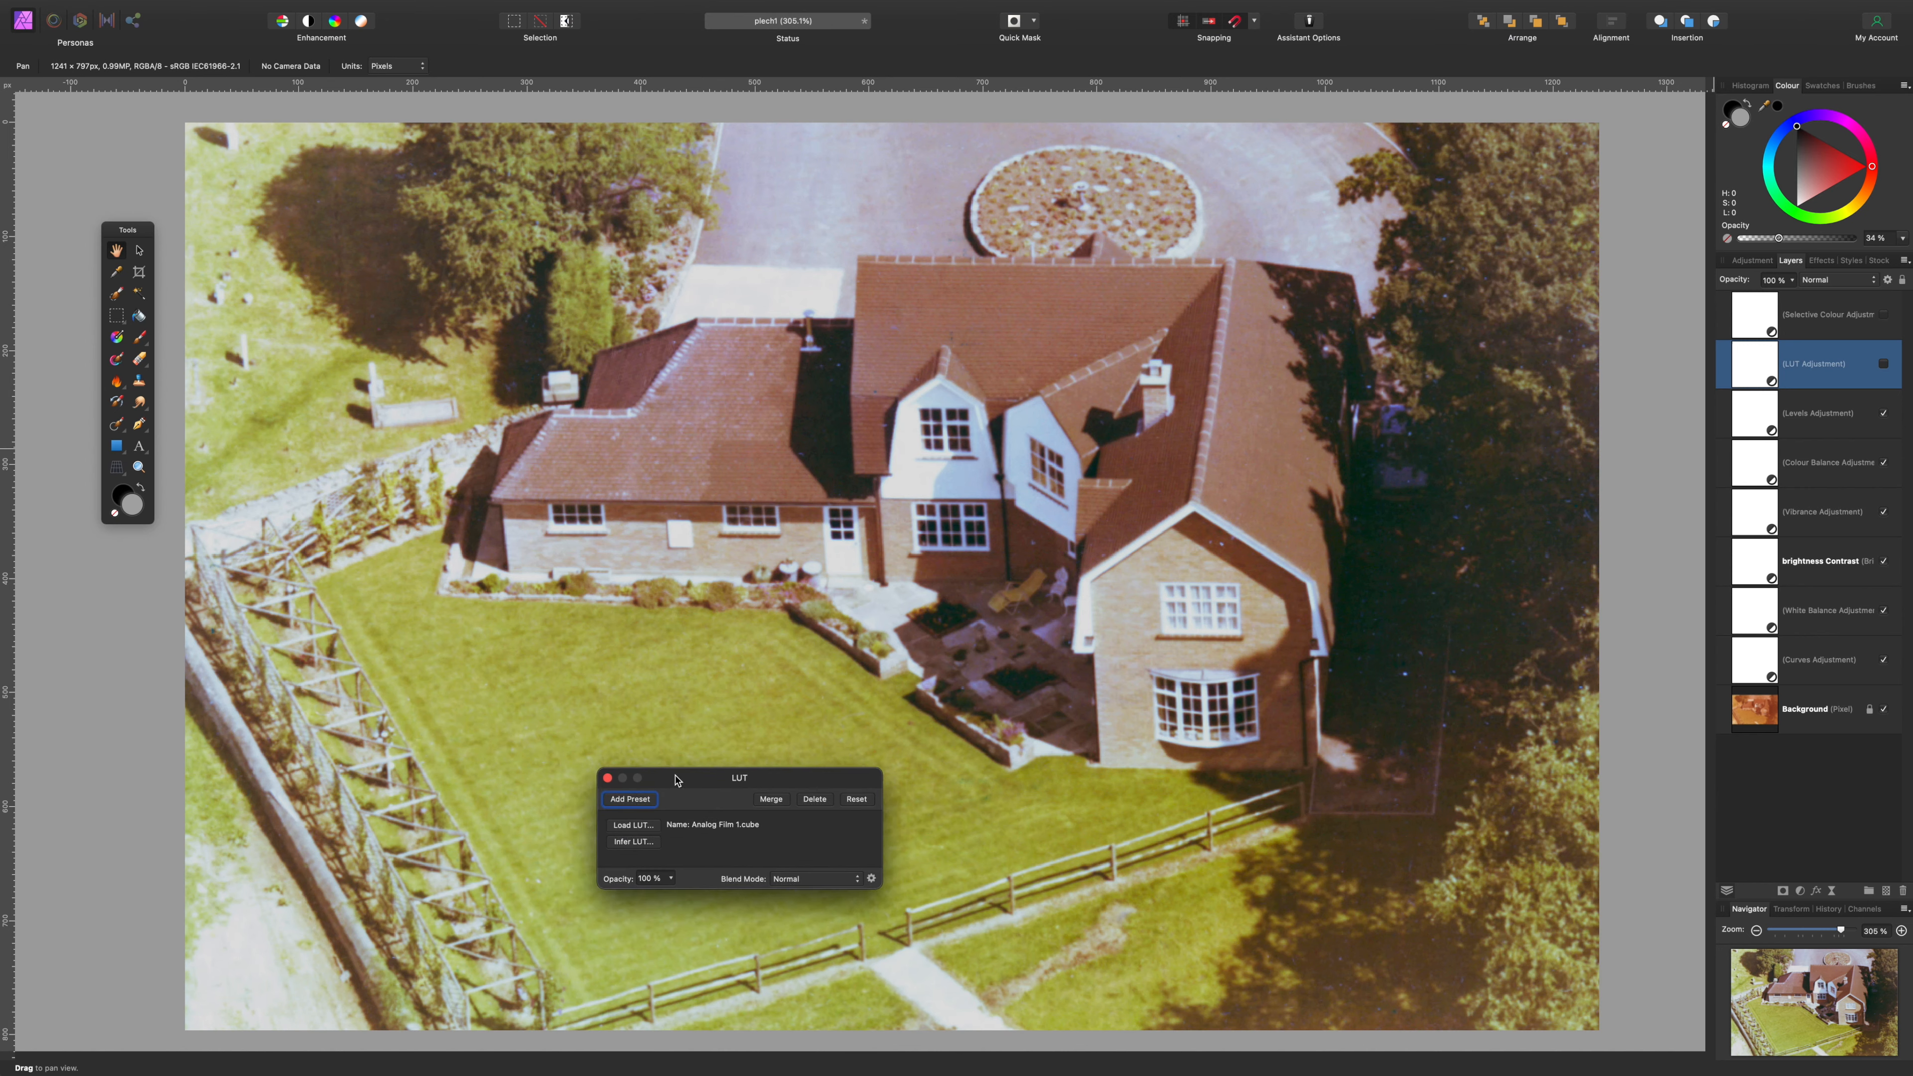
pyautogui.click(608, 779)
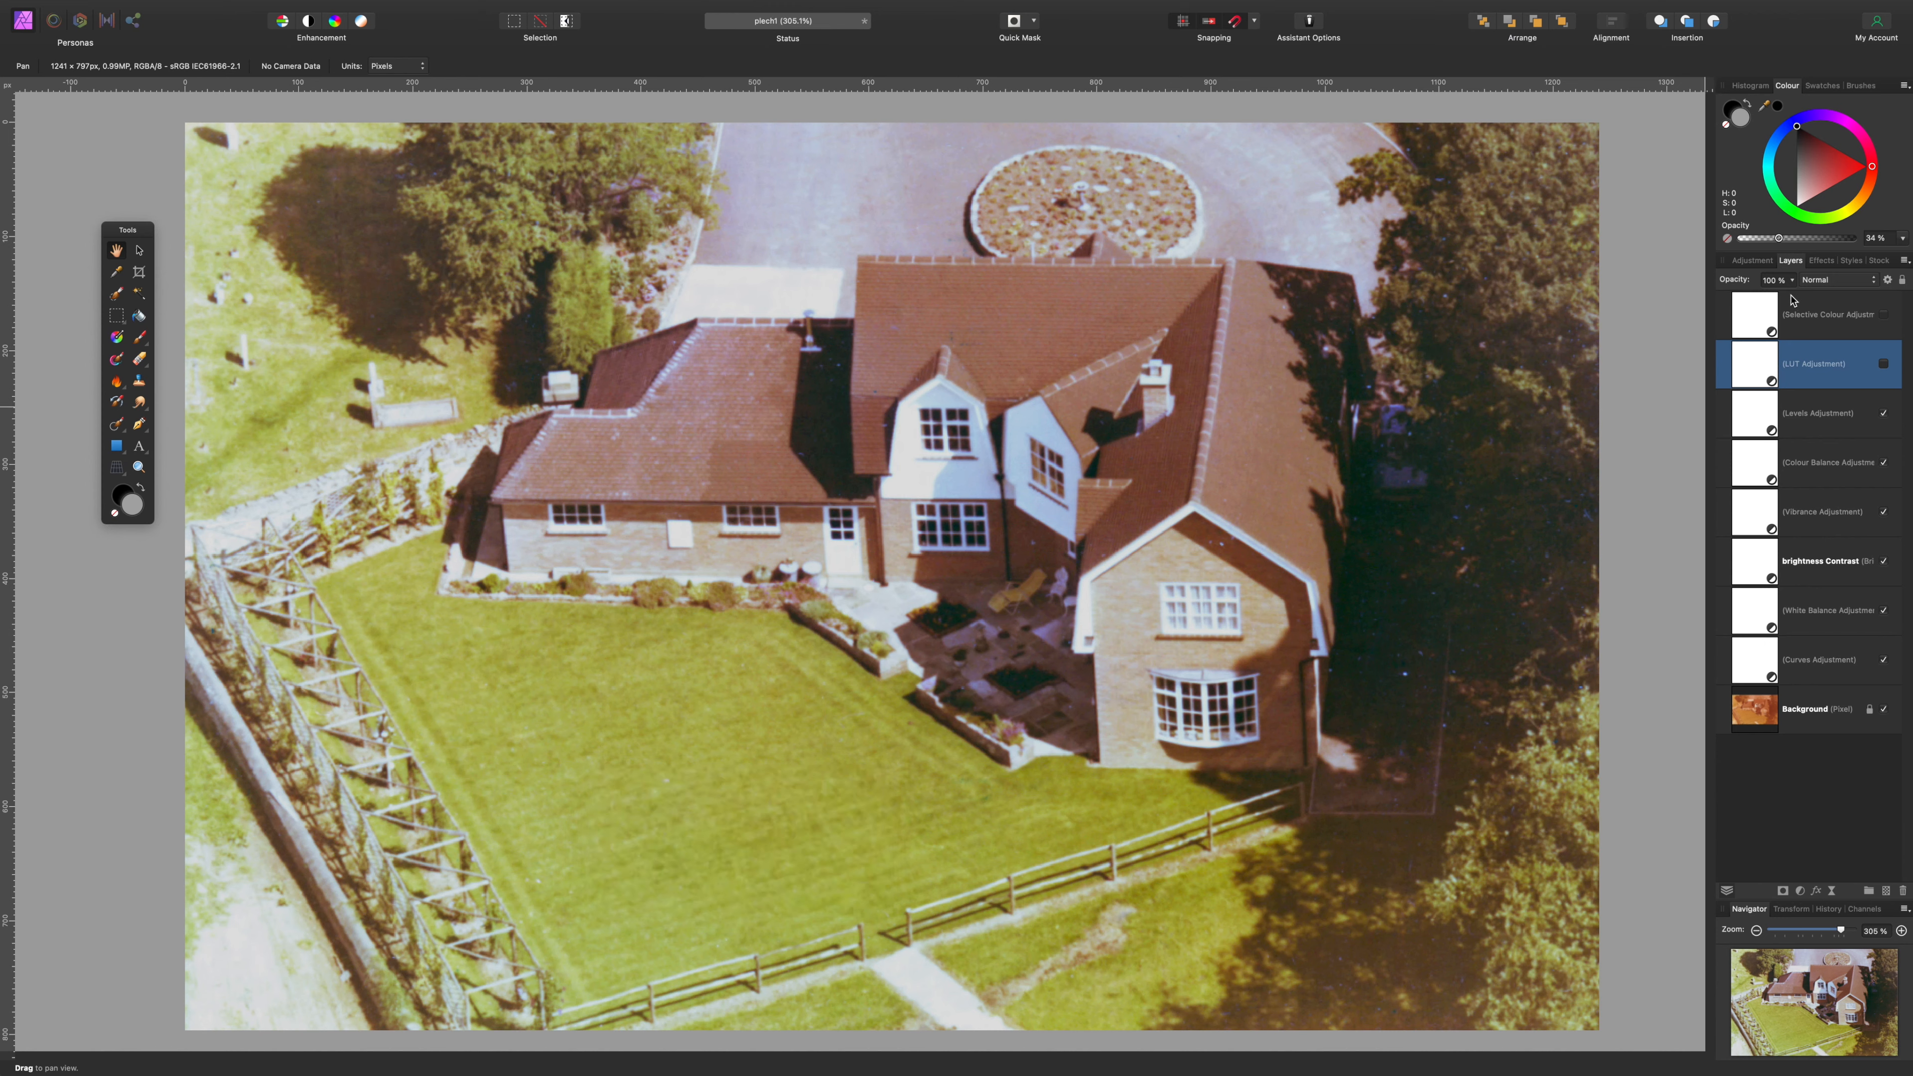
# - Turn on the LUT adjustment layer and compare the photo with and without it
pyautogui.click(1885, 365)
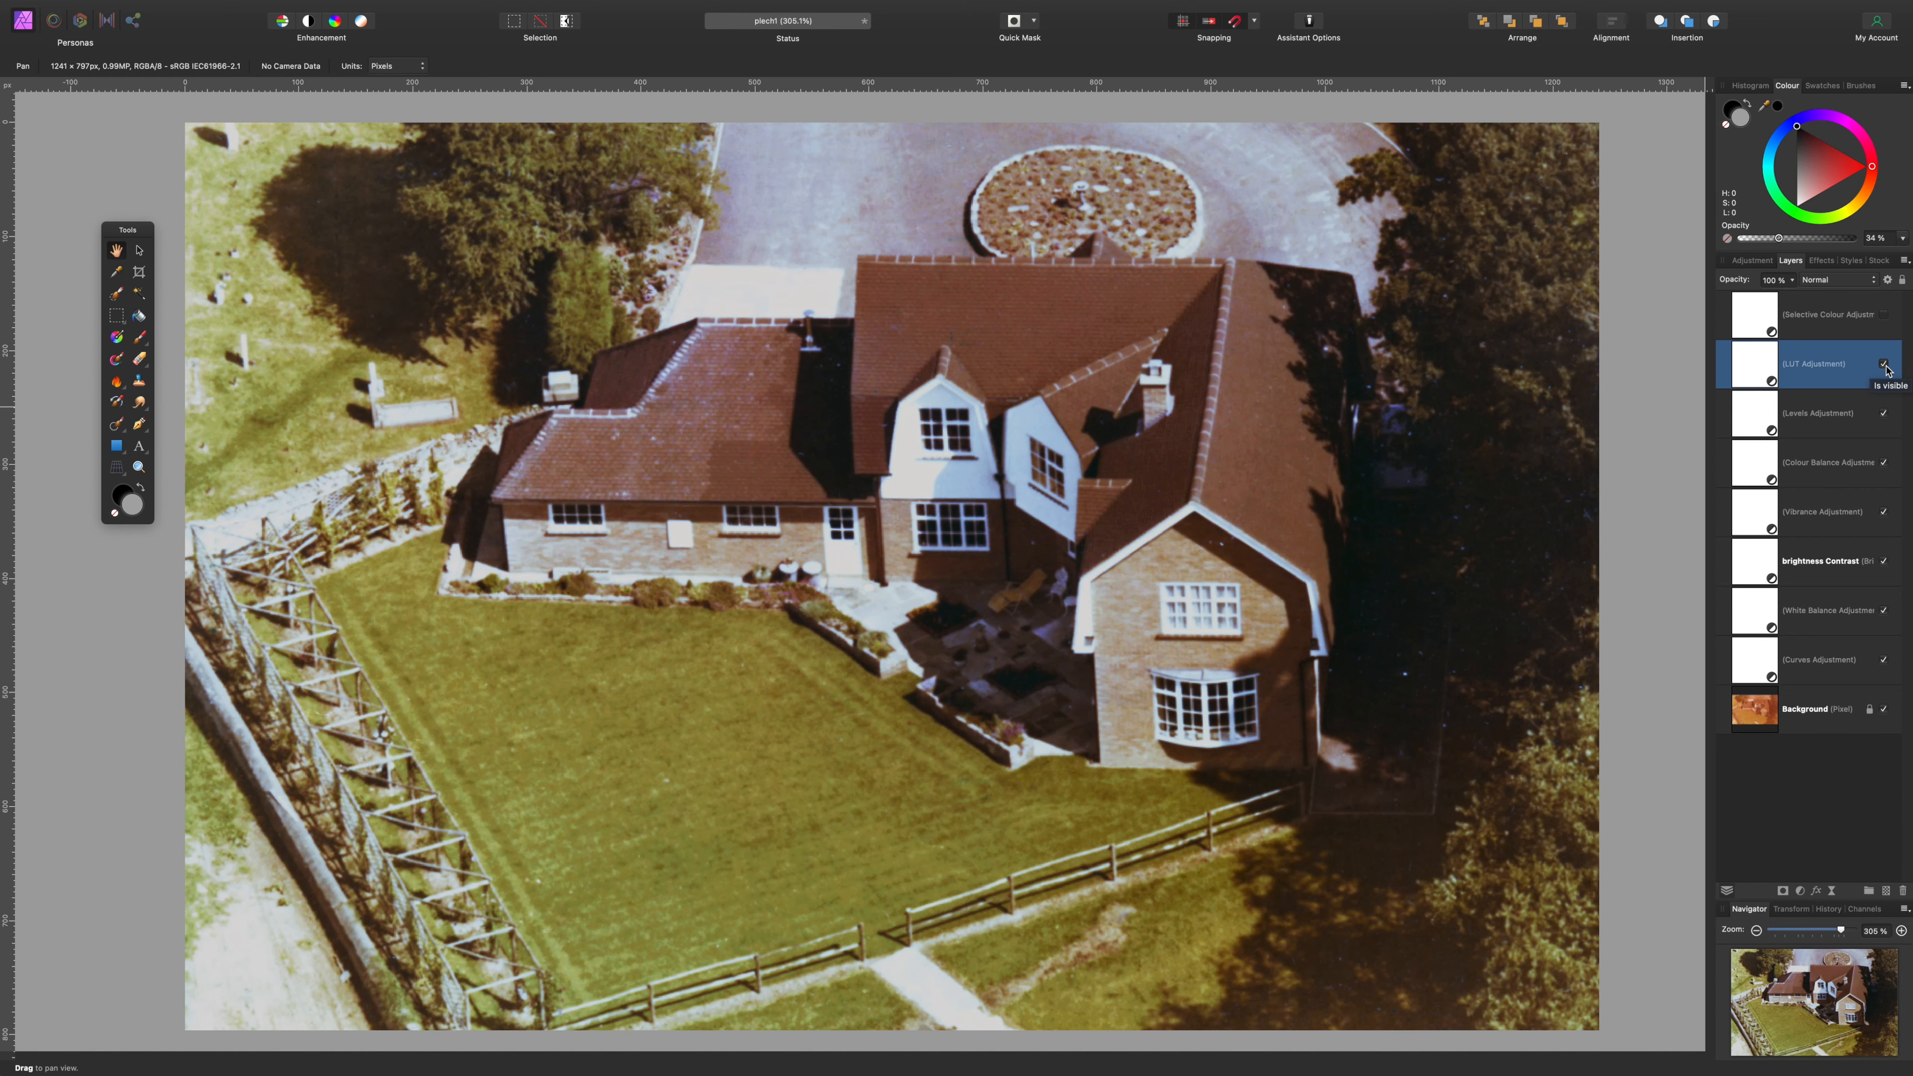
pyautogui.click(1885, 365)
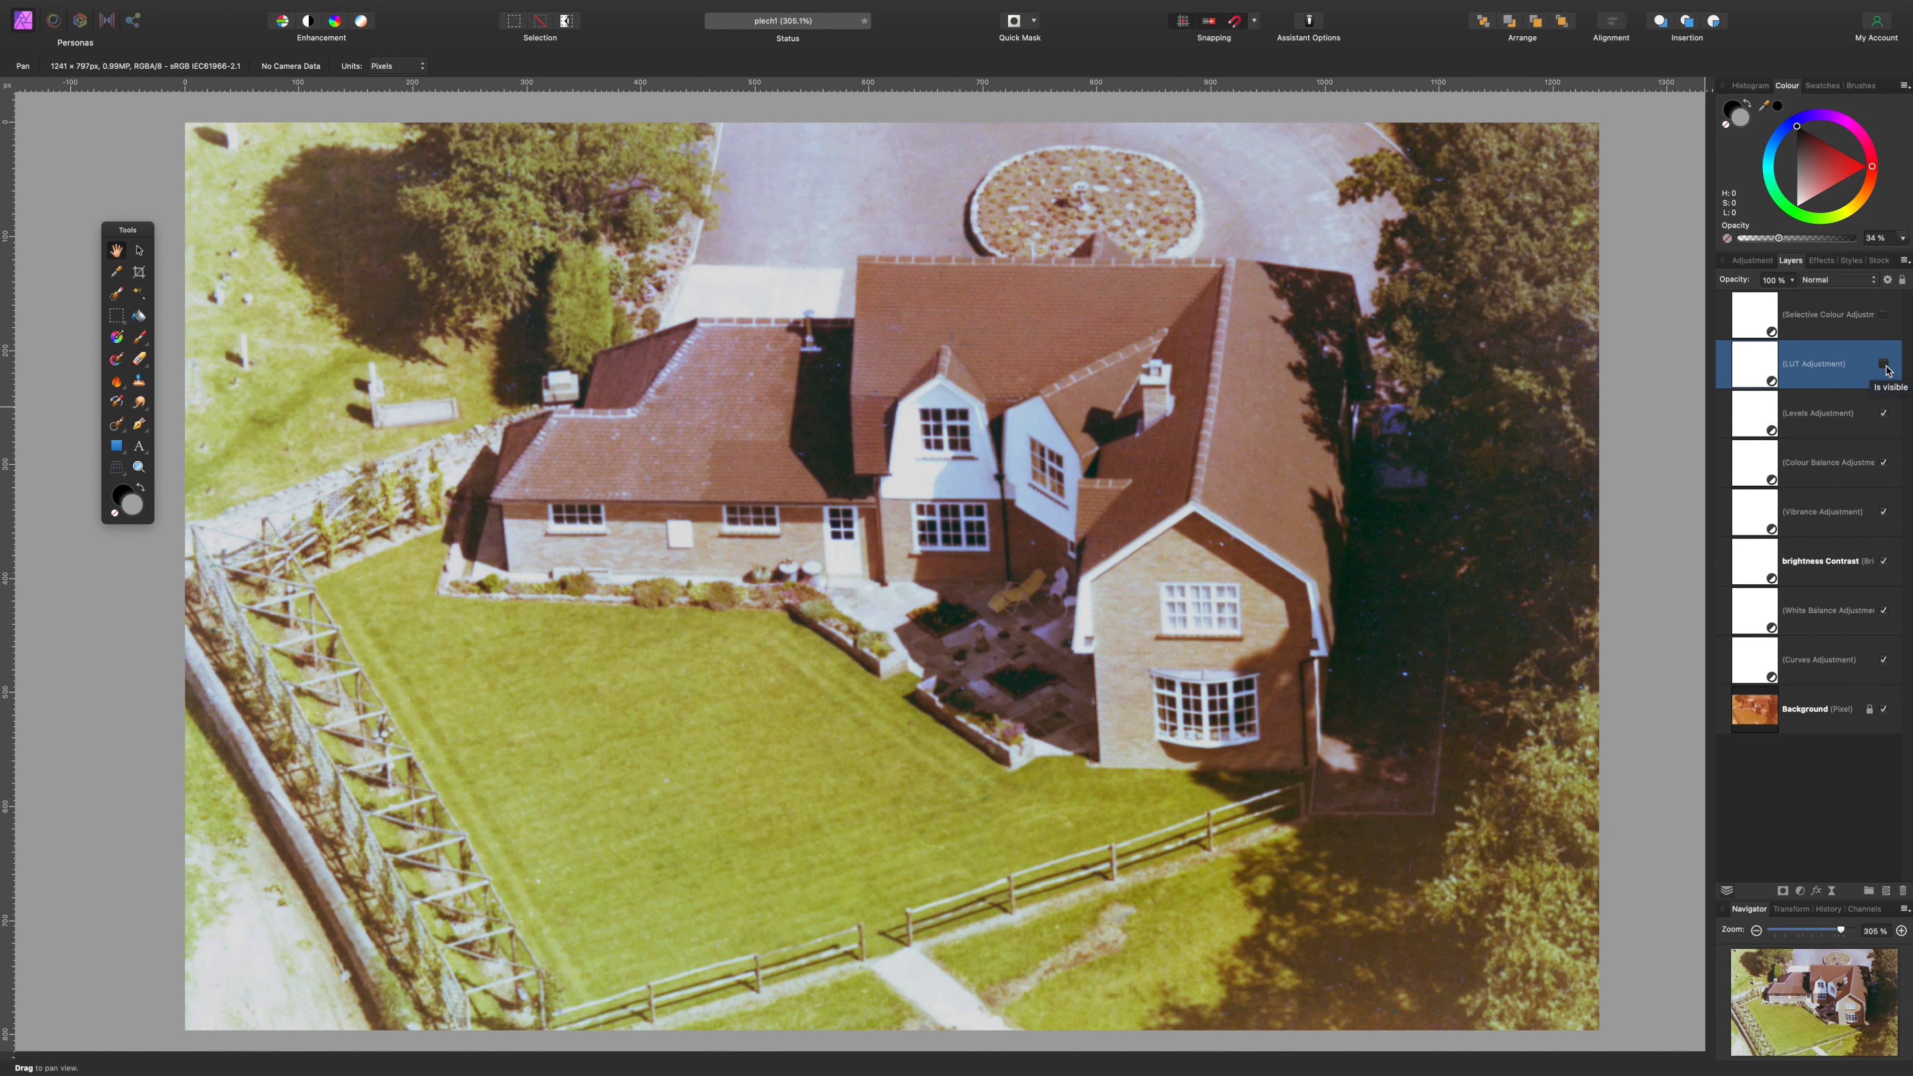
pyautogui.click(1885, 365)
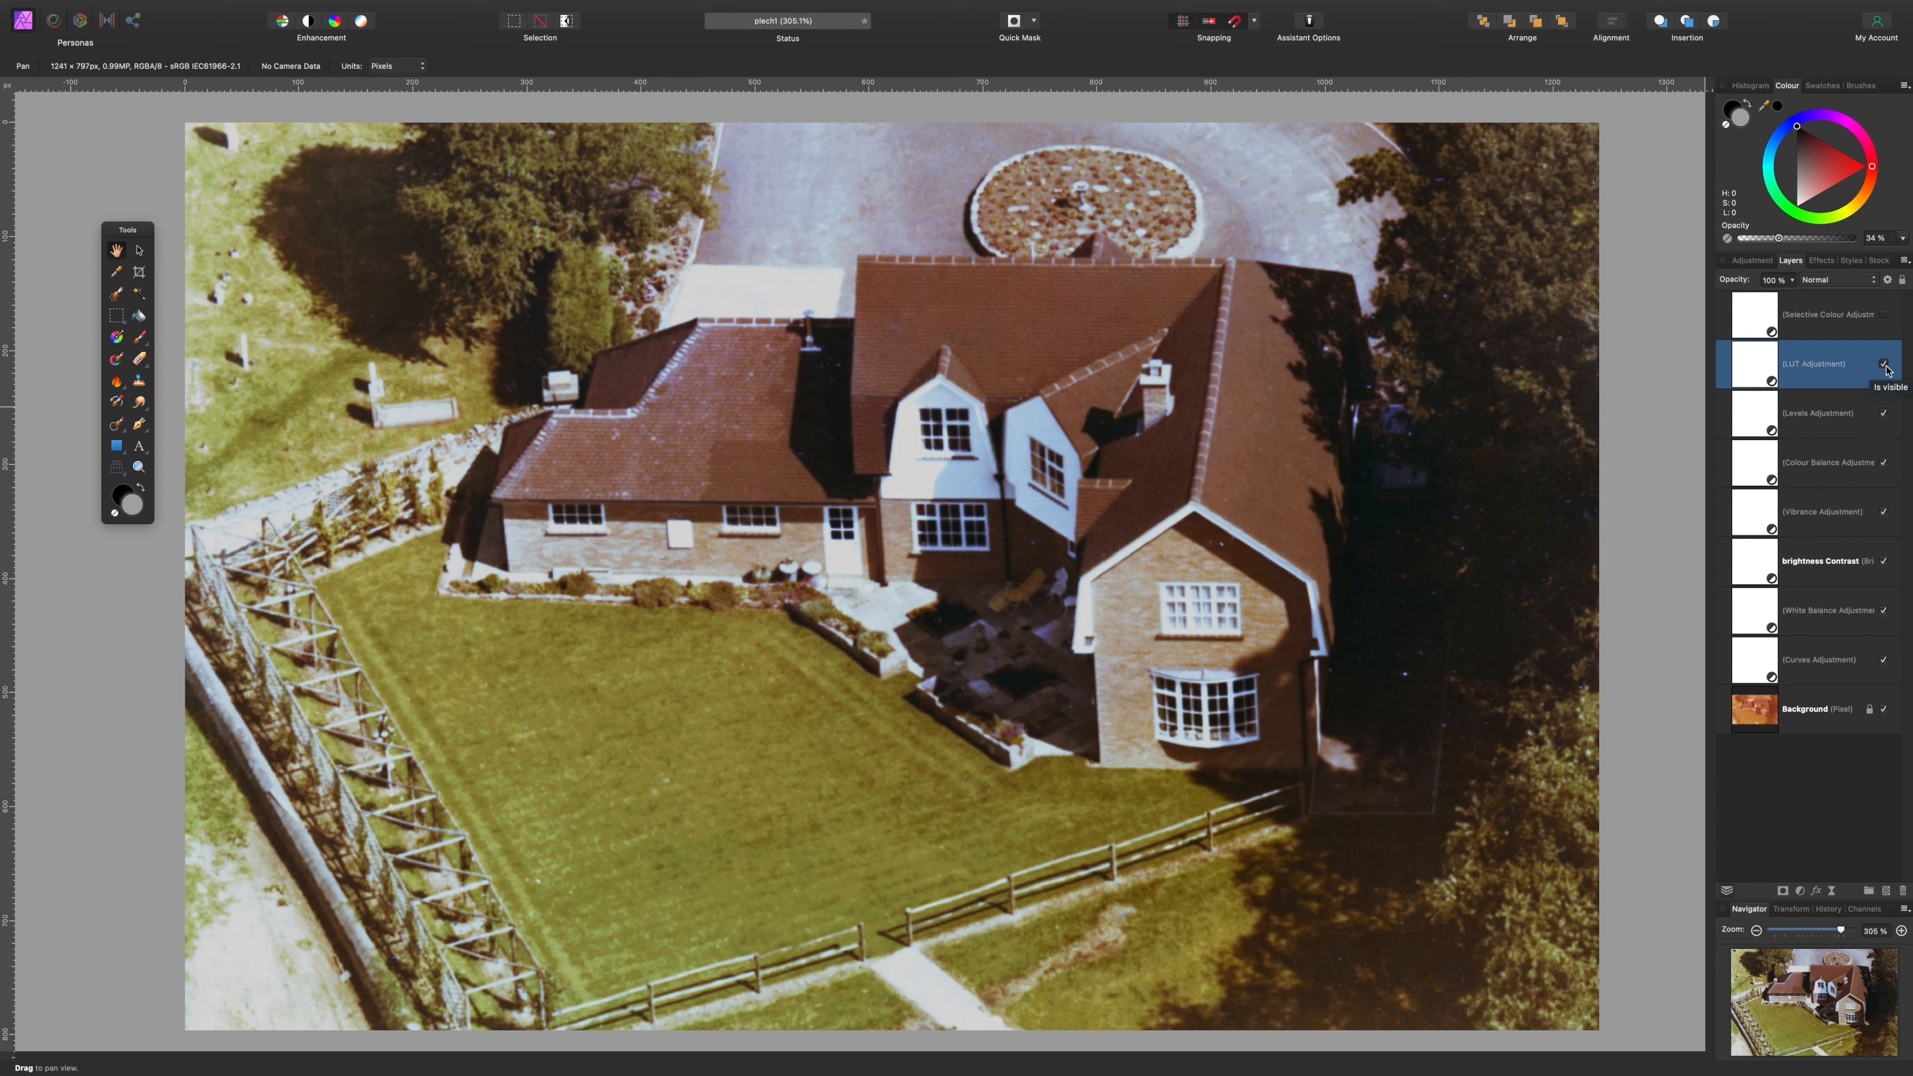
# - Compare the photo with and without all the adjustments from LUT down to Curves together
pyautogui.click(1821, 318)
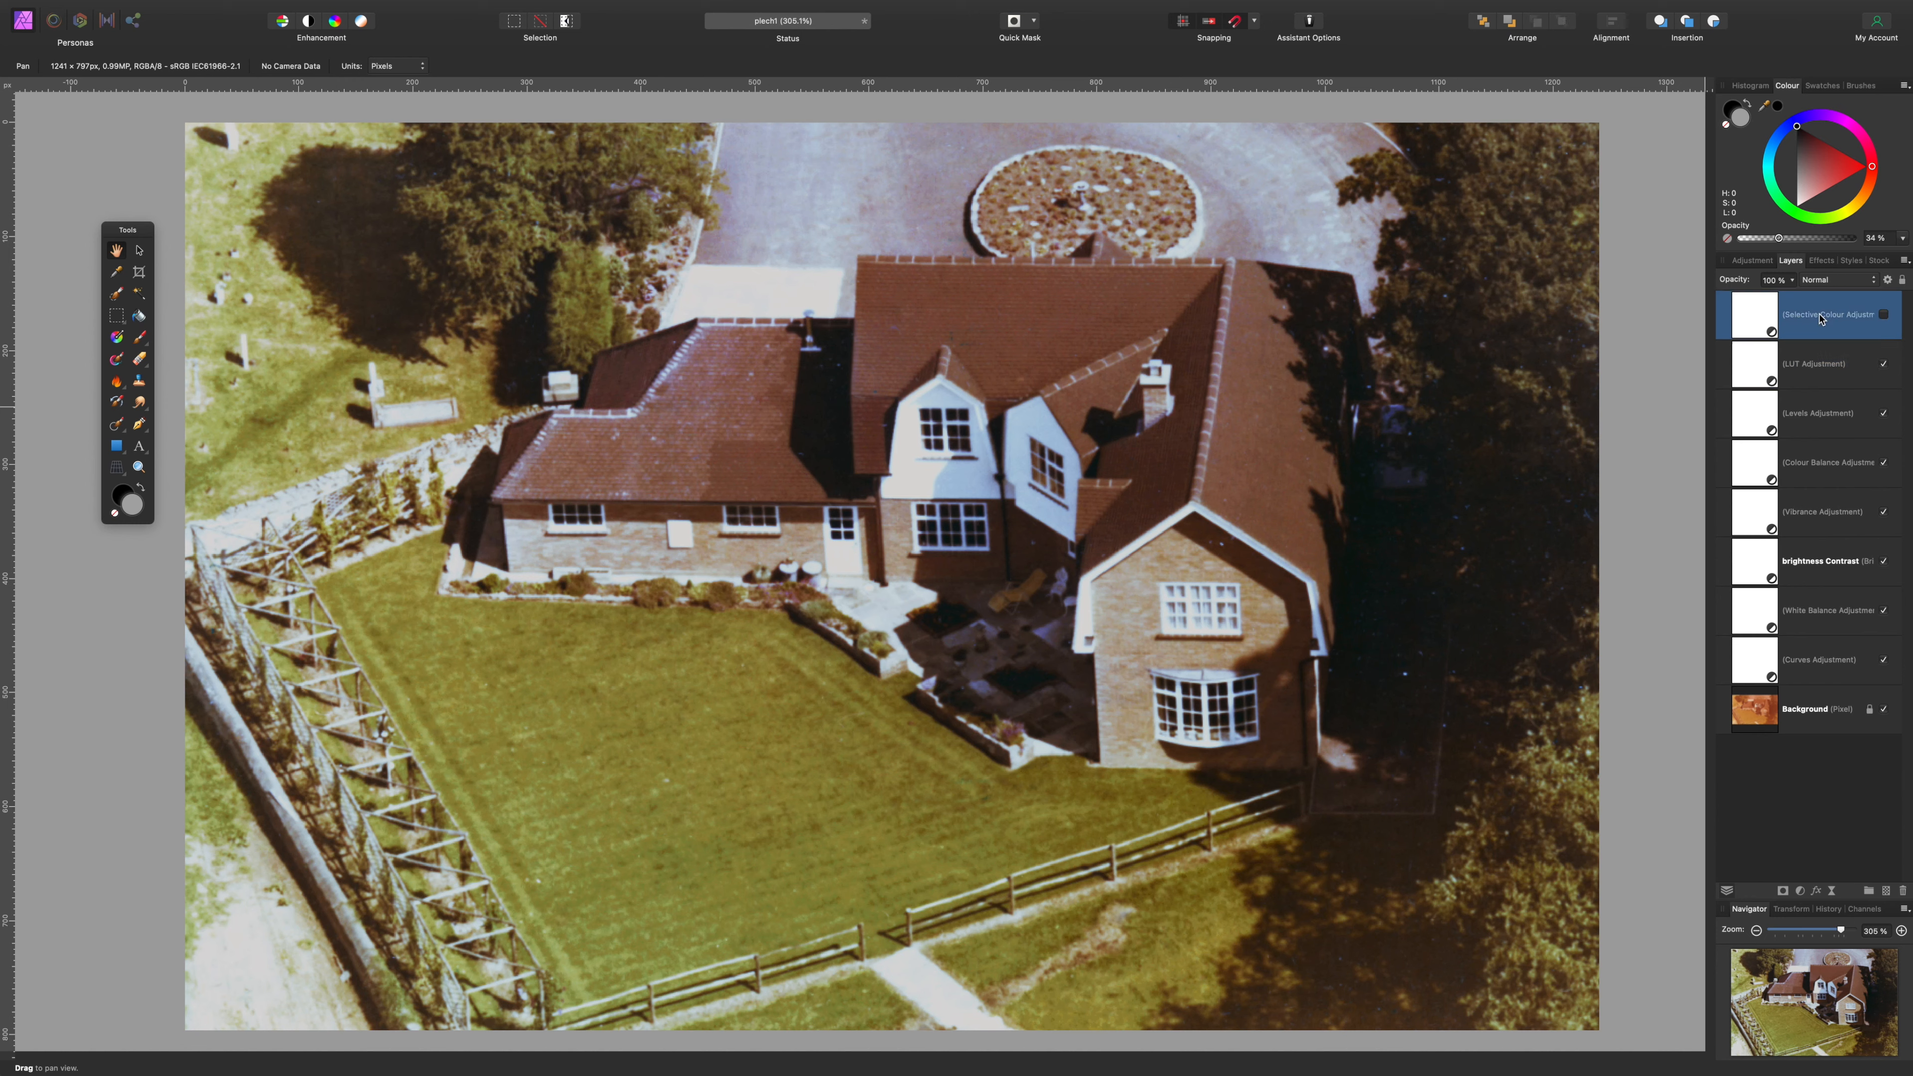
pyautogui.click(1832, 362)
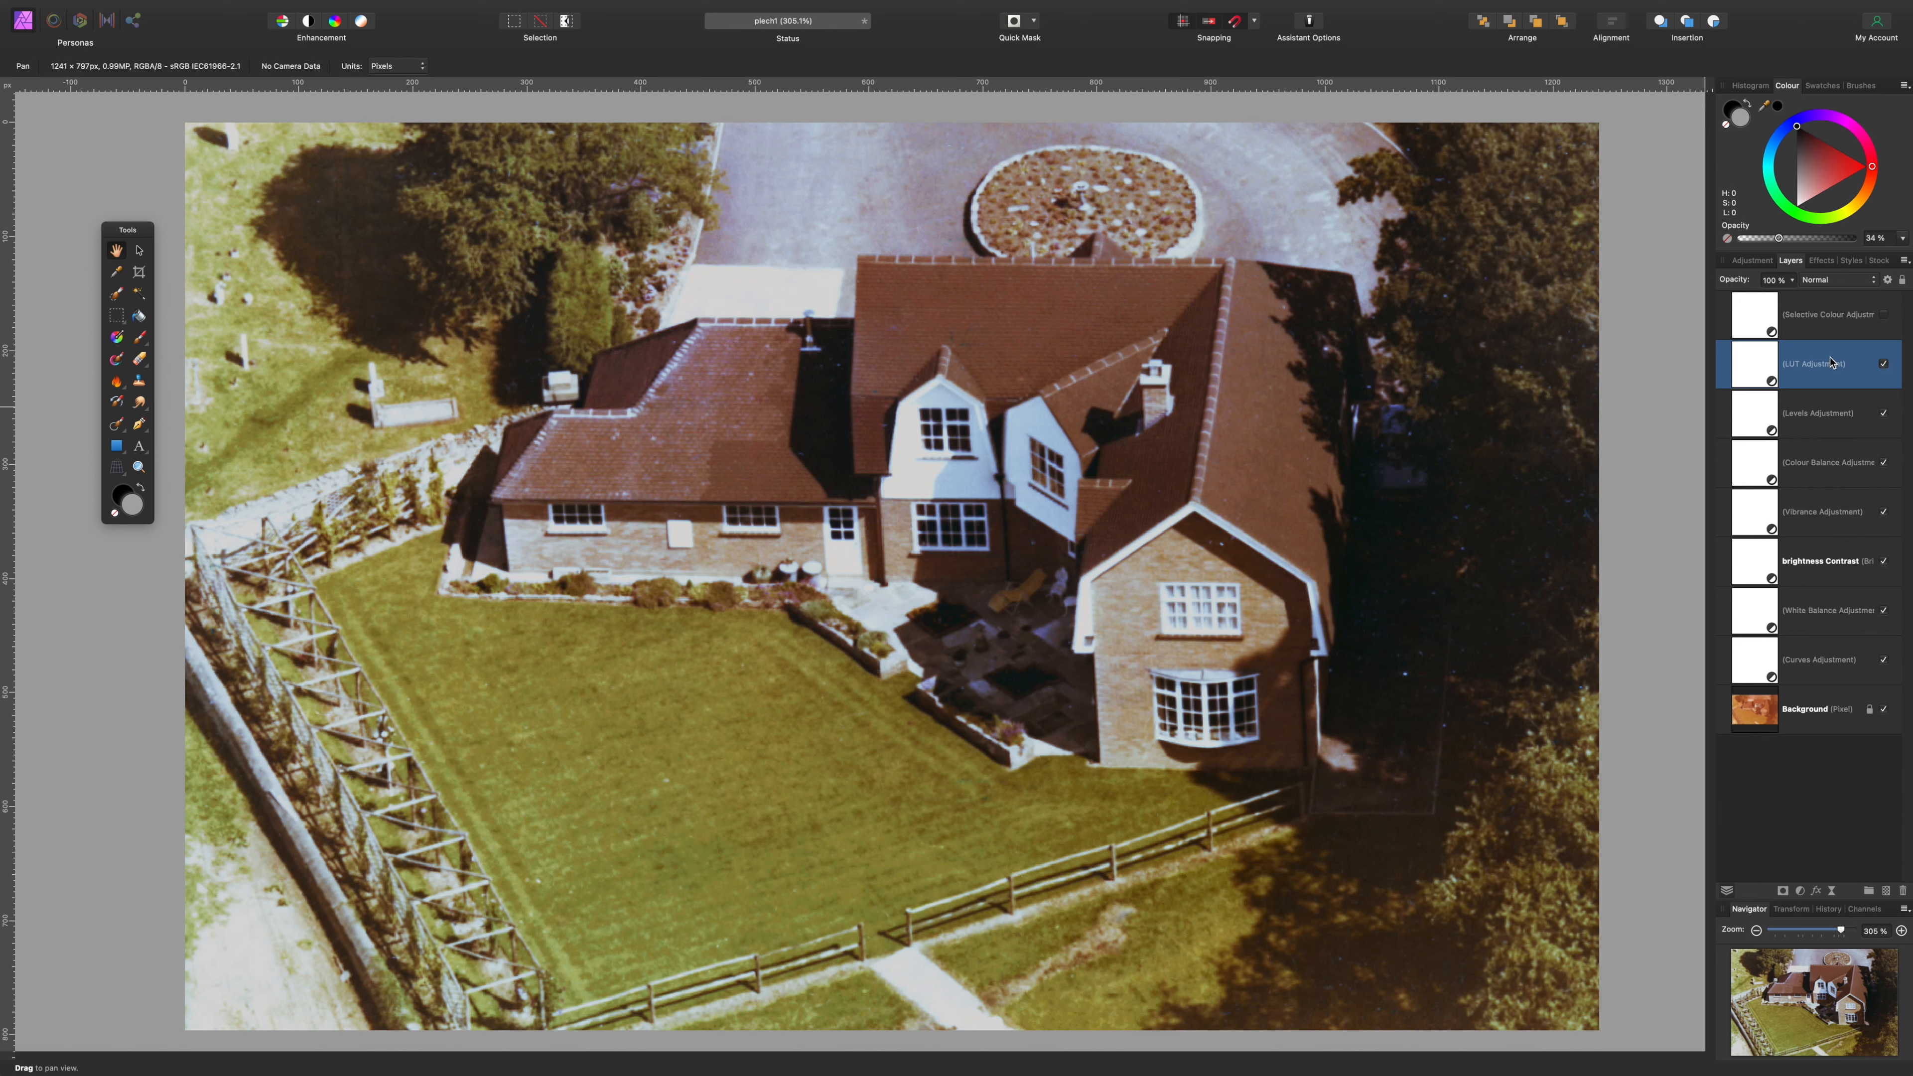
pyautogui.keyDown('shift'); pyautogui.click(1825, 661); pyautogui.keyUp('shift')
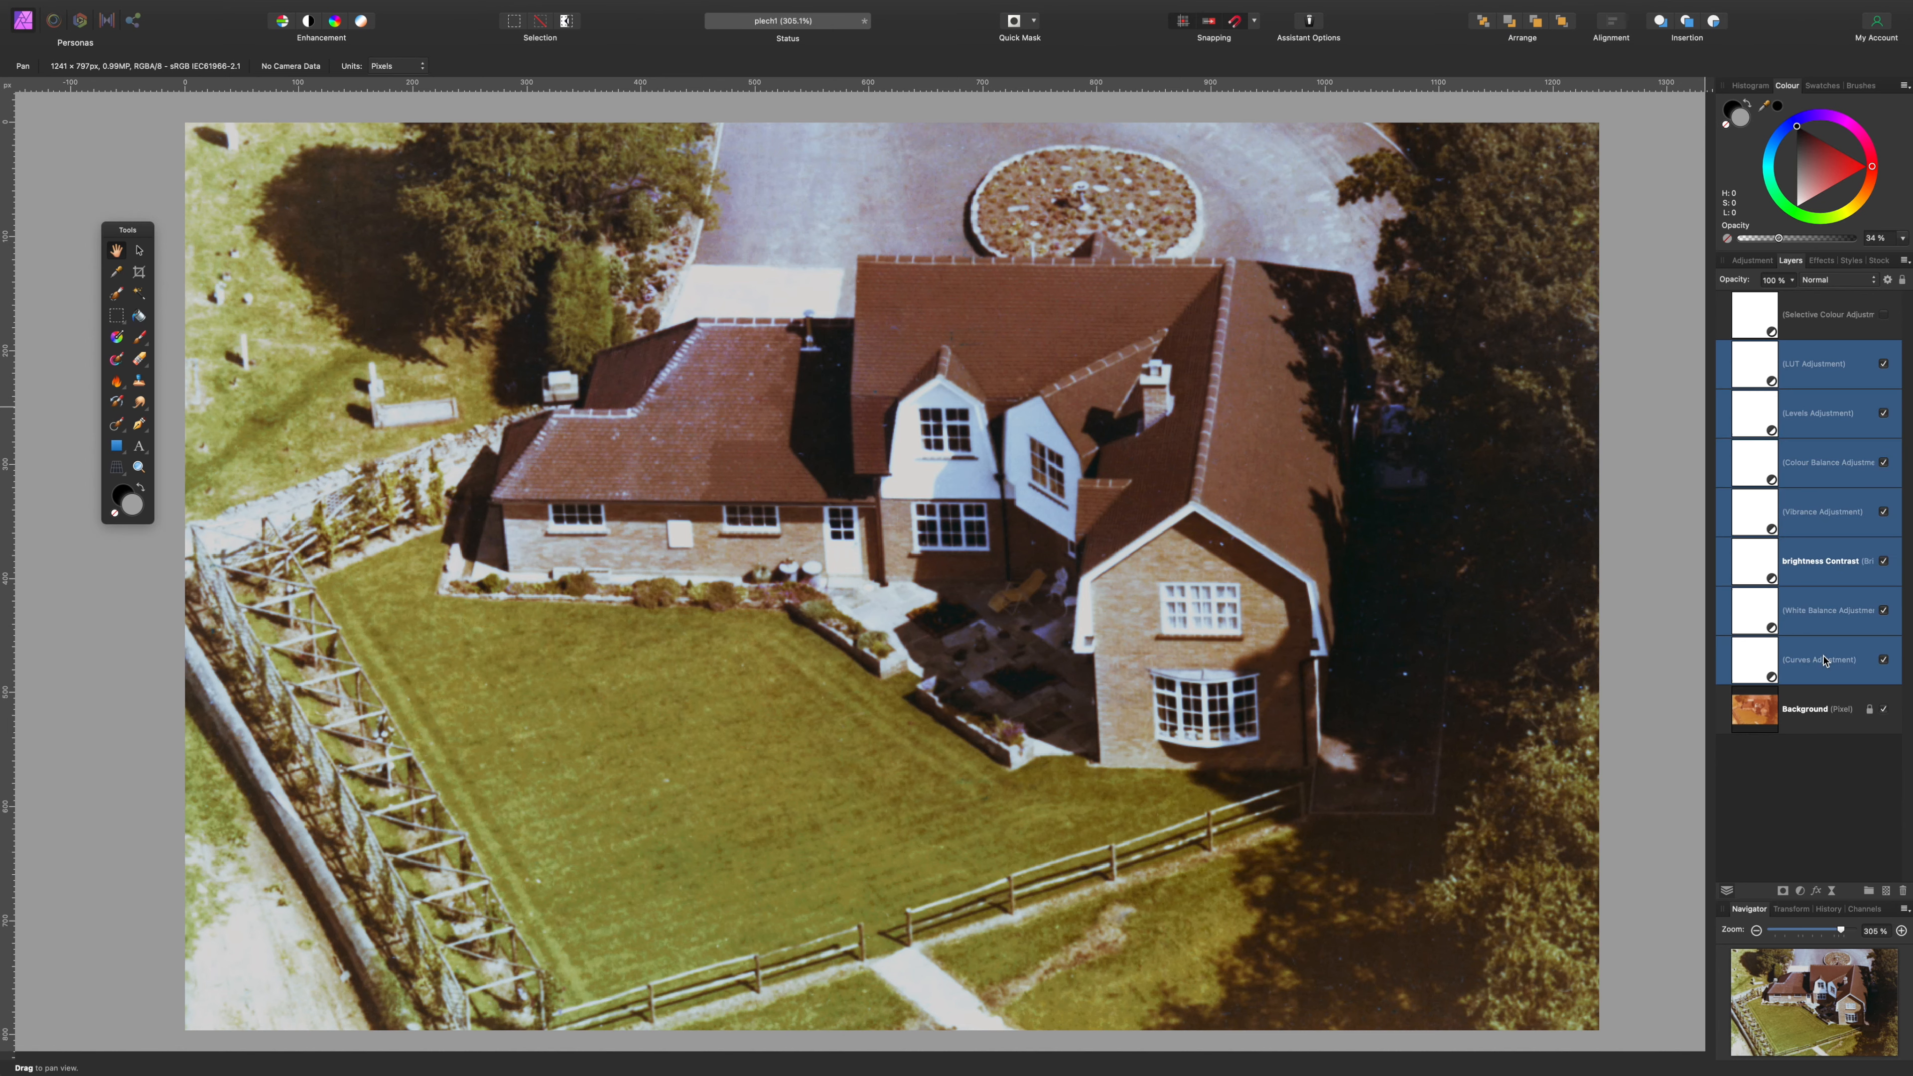
pyautogui.click(1884, 366)
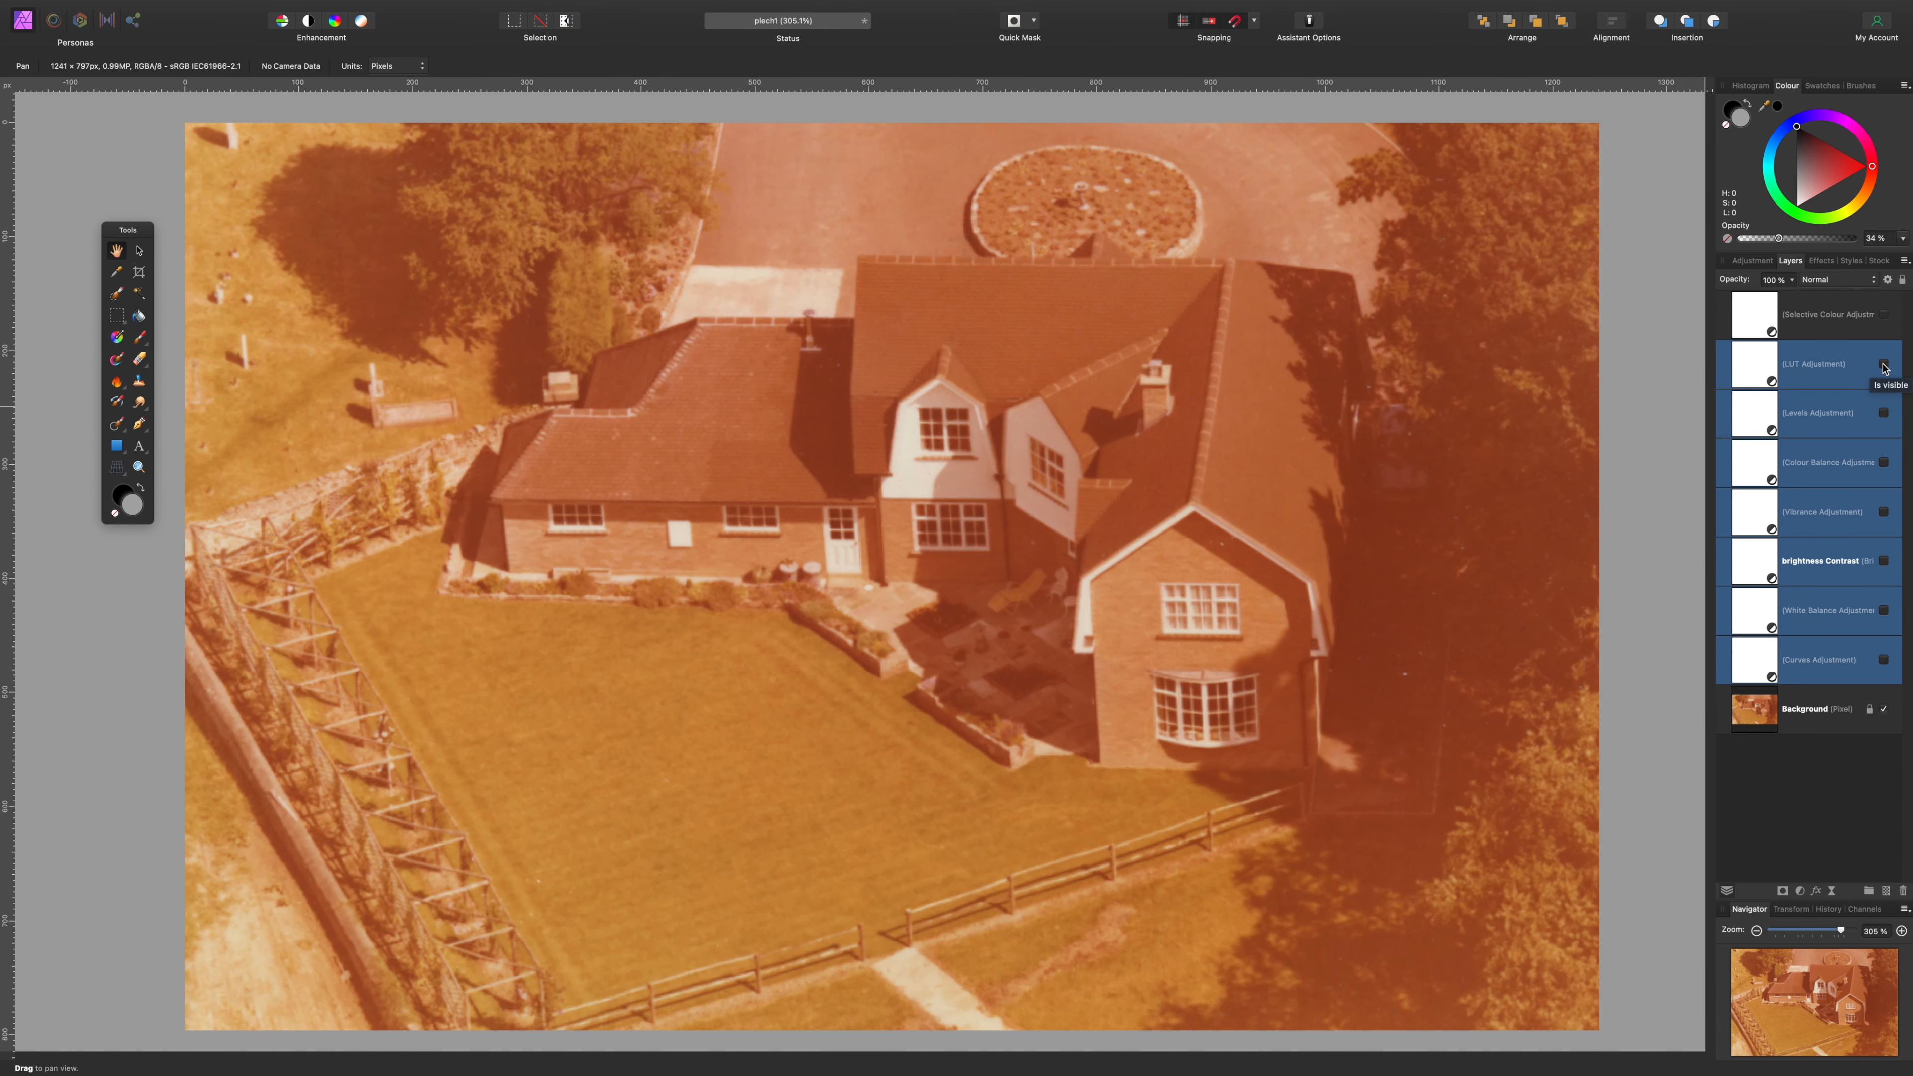
pyautogui.click(1884, 366)
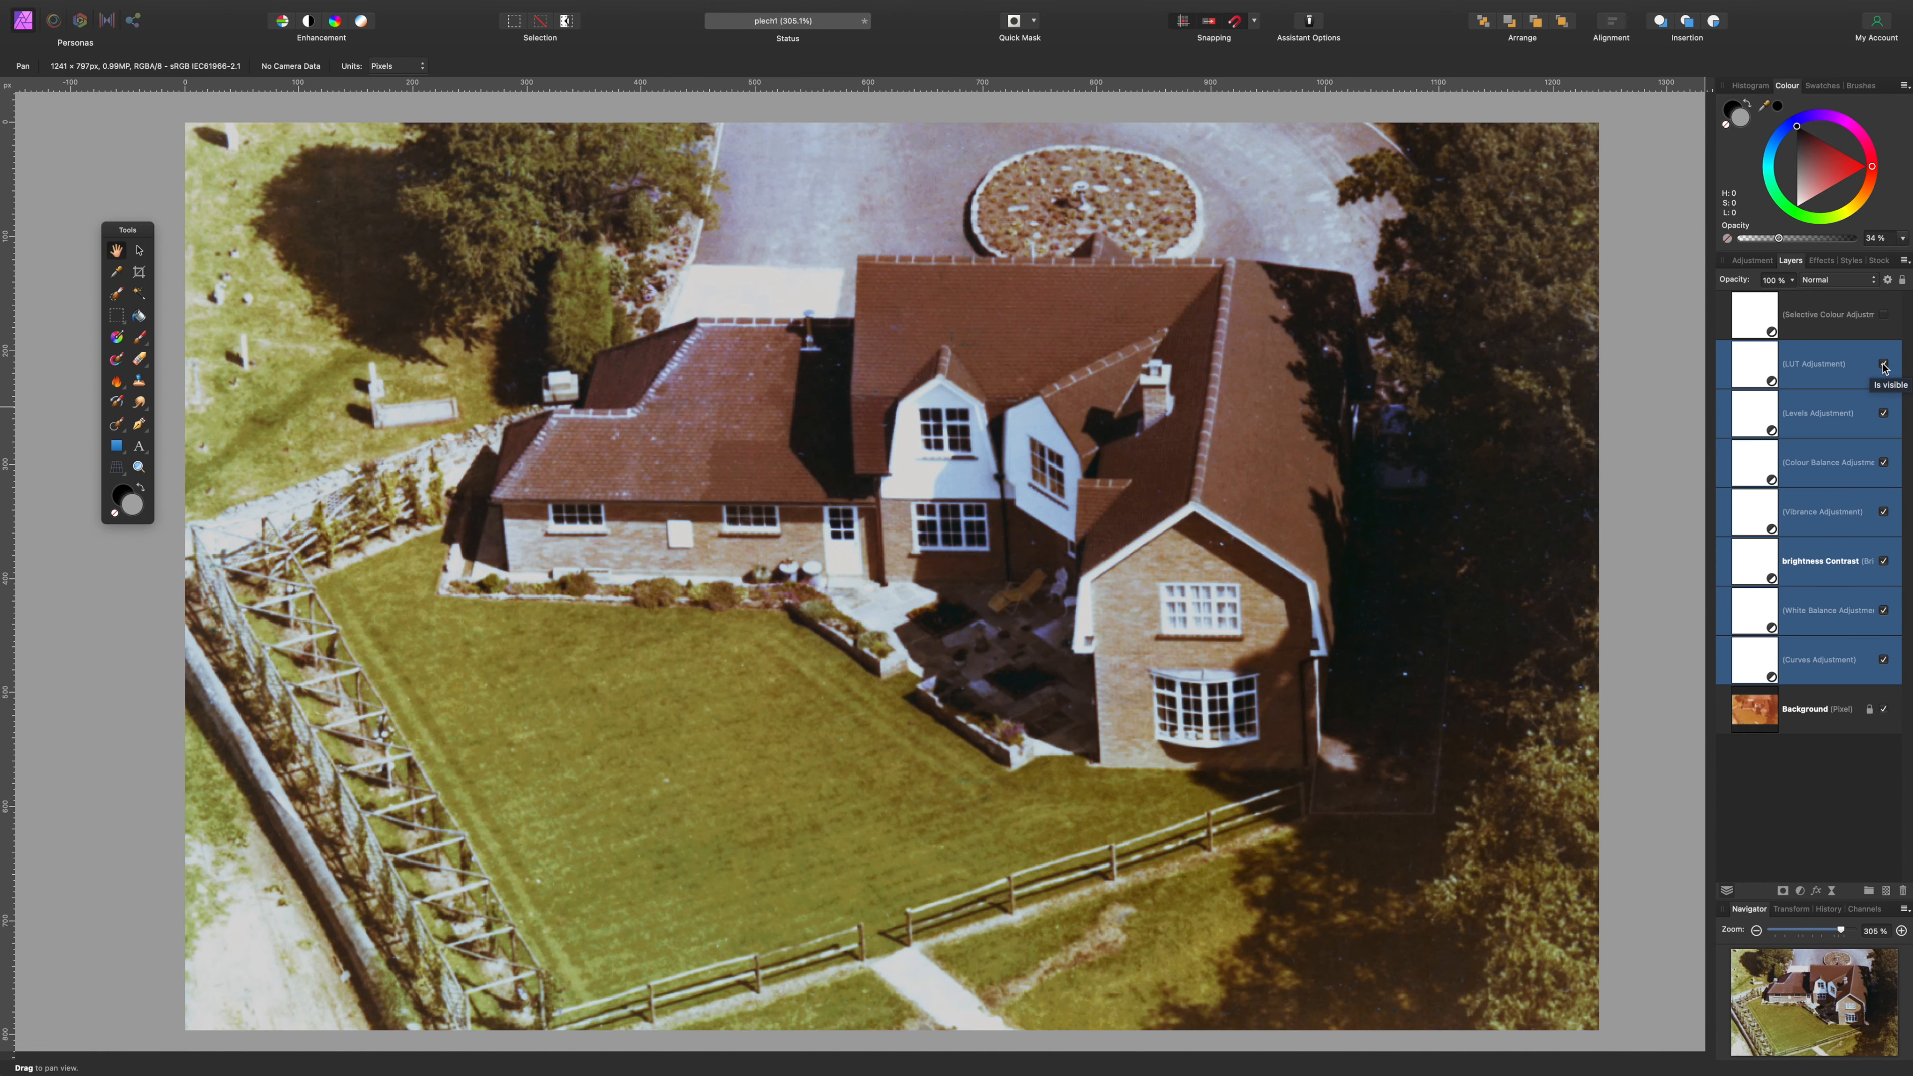
# - Review the Selective Colour adjustment's sliders and list of colour ranges, and compare the photo with and without it
pyautogui.click(1769, 316)
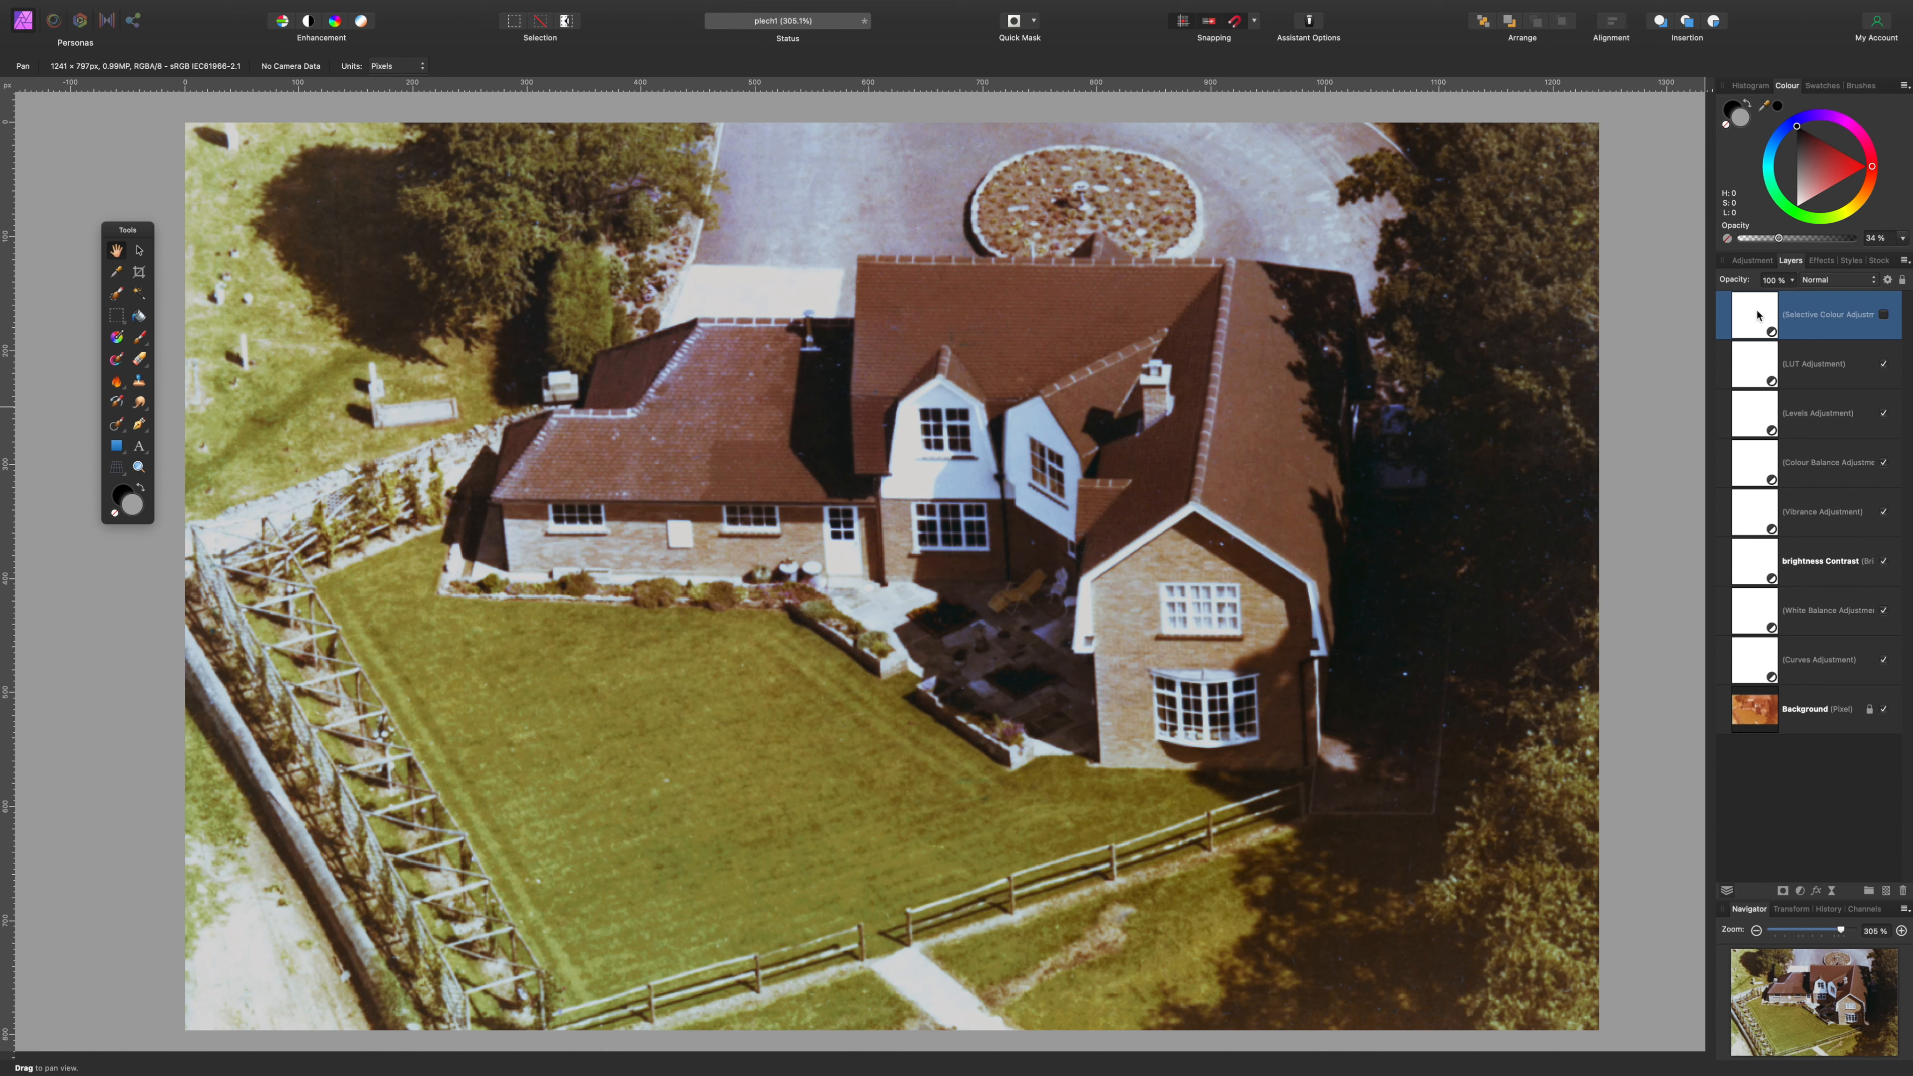
pyautogui.doubleClick(1758, 315)
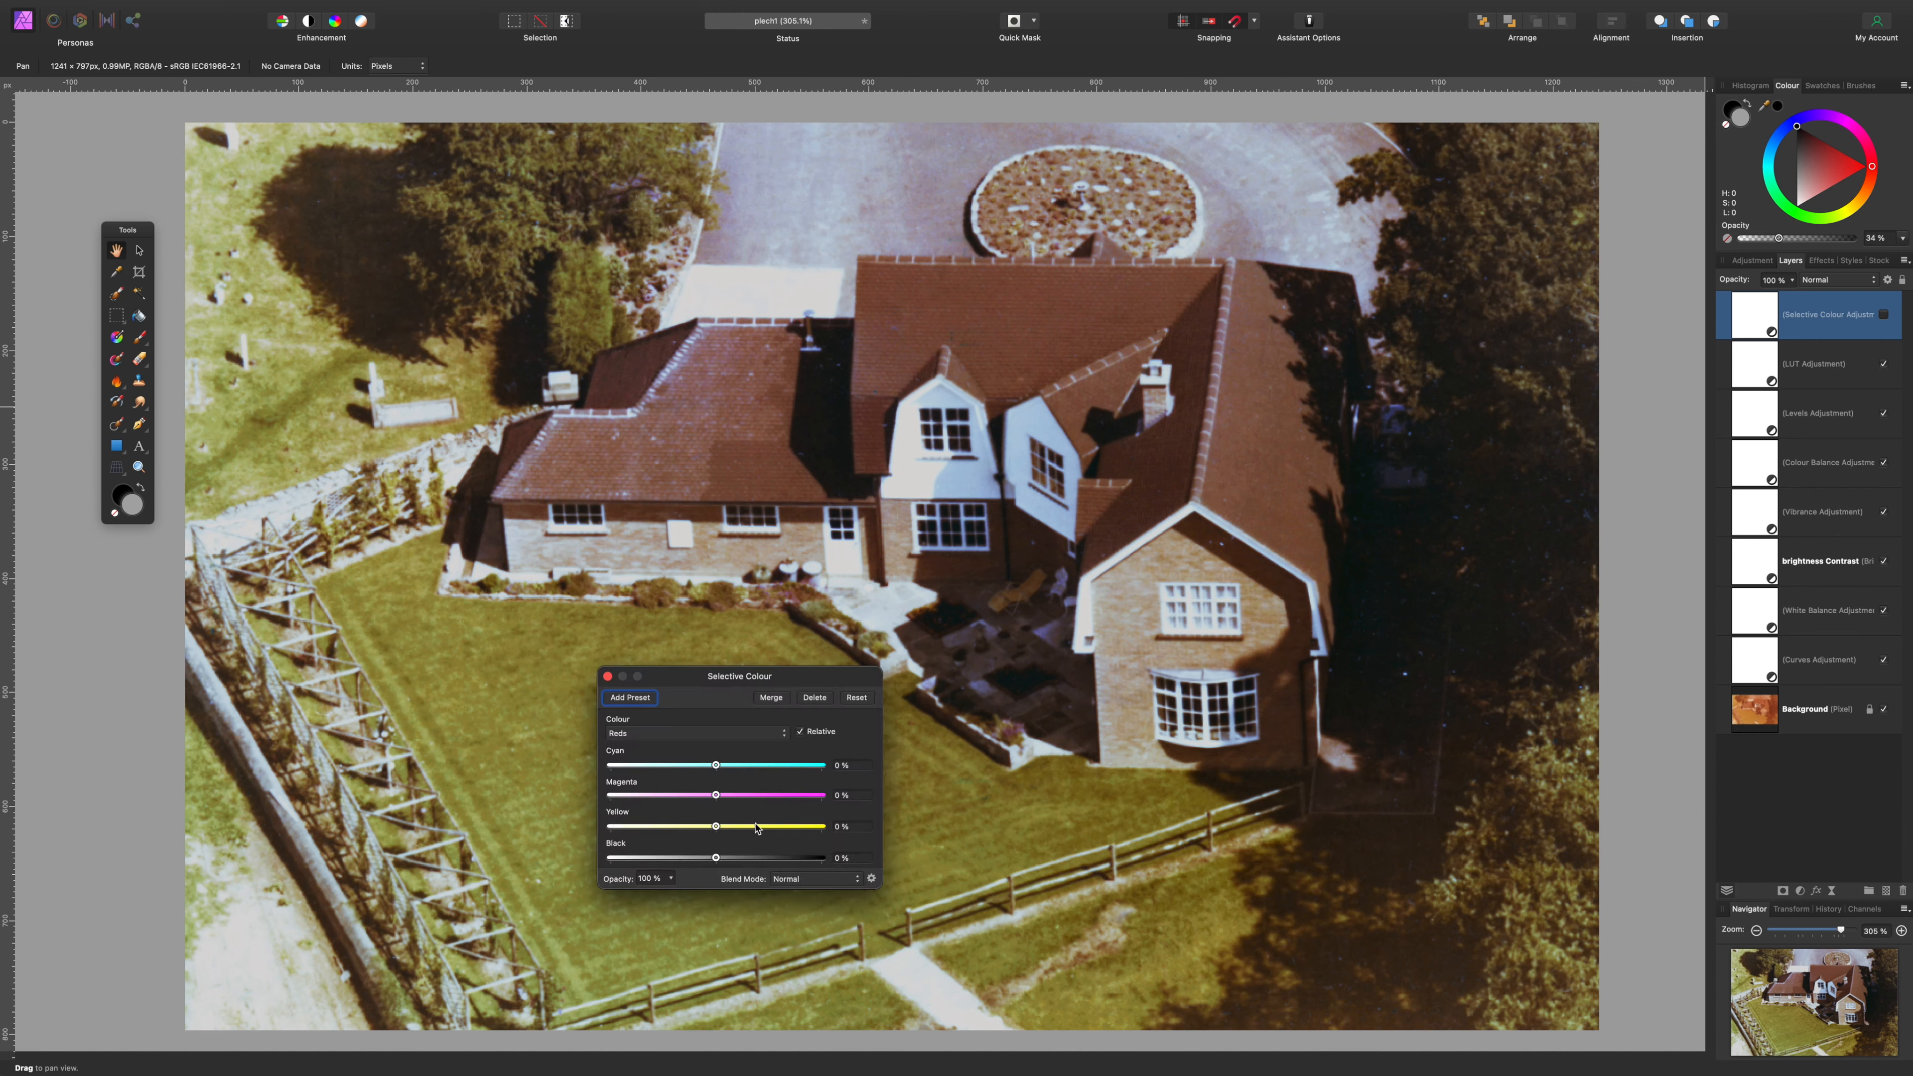
pyautogui.click(665, 735)
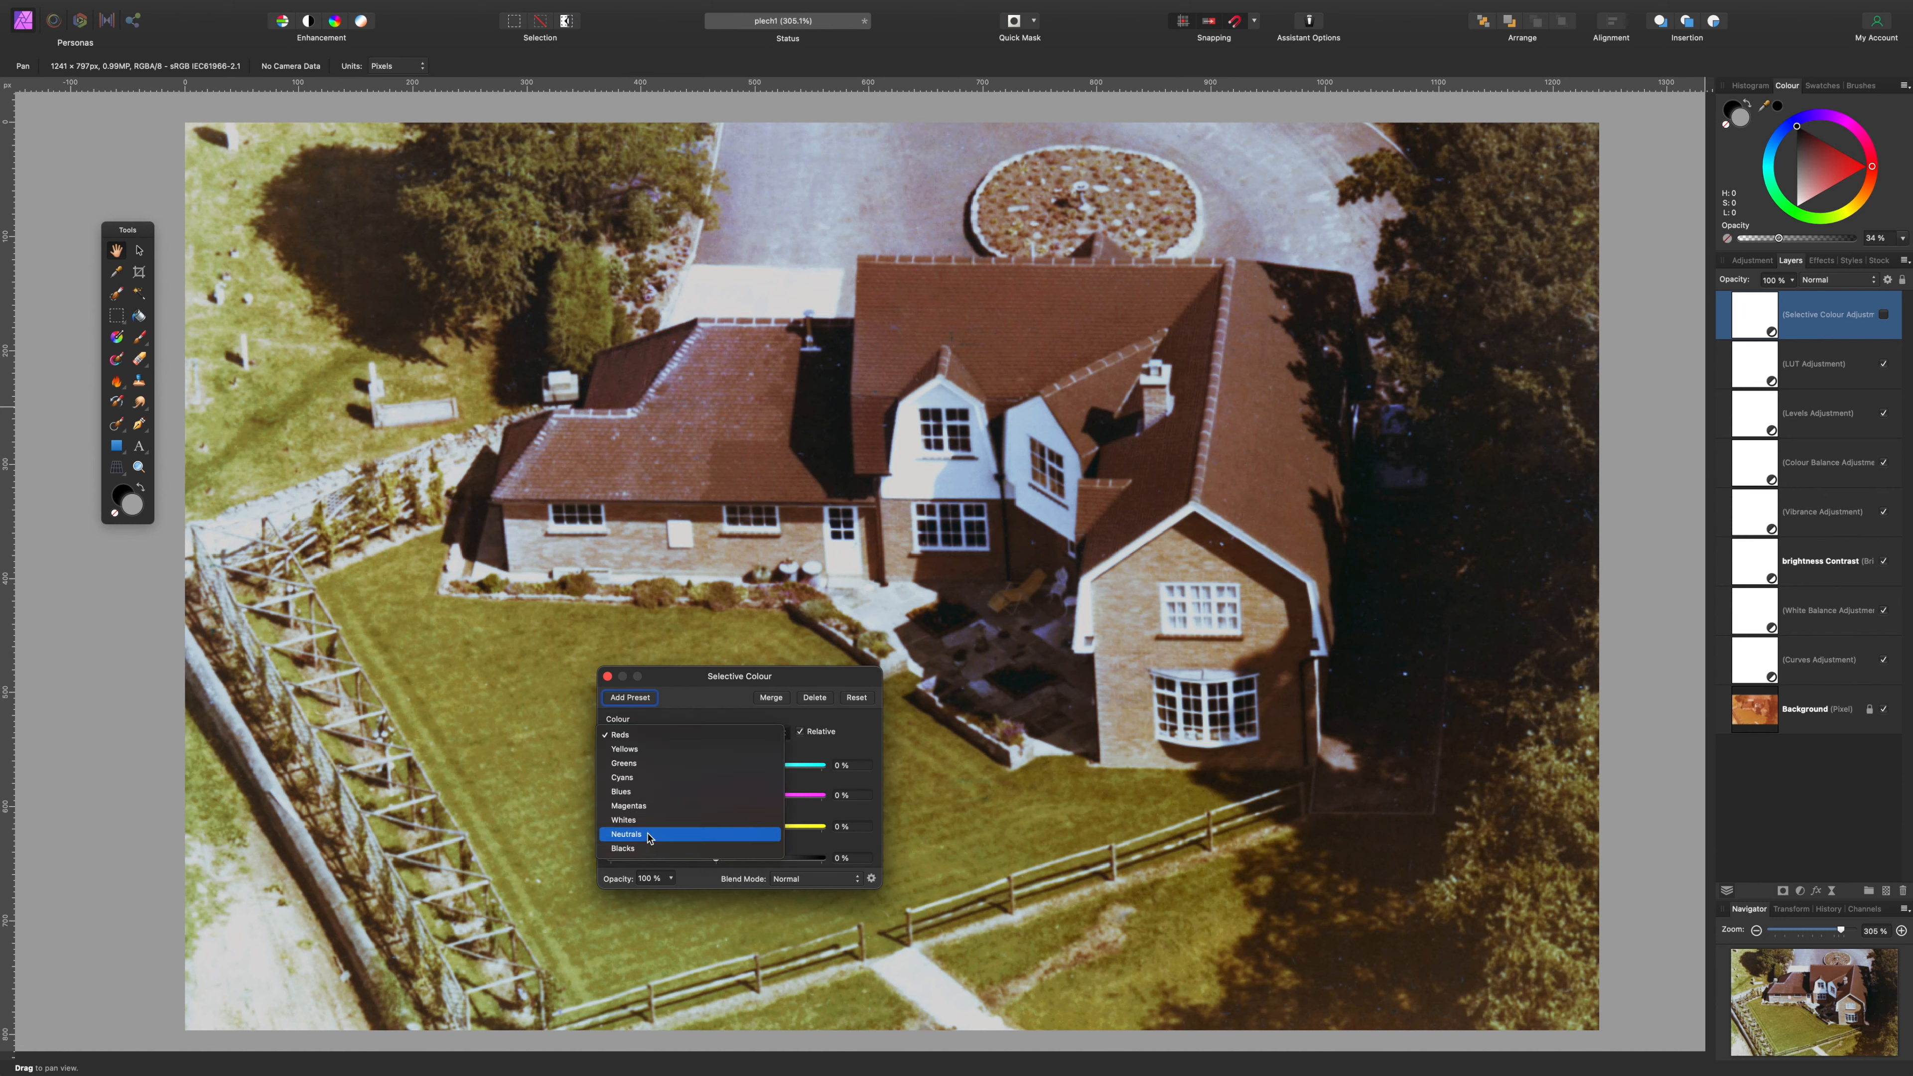
pyautogui.click(691, 687)
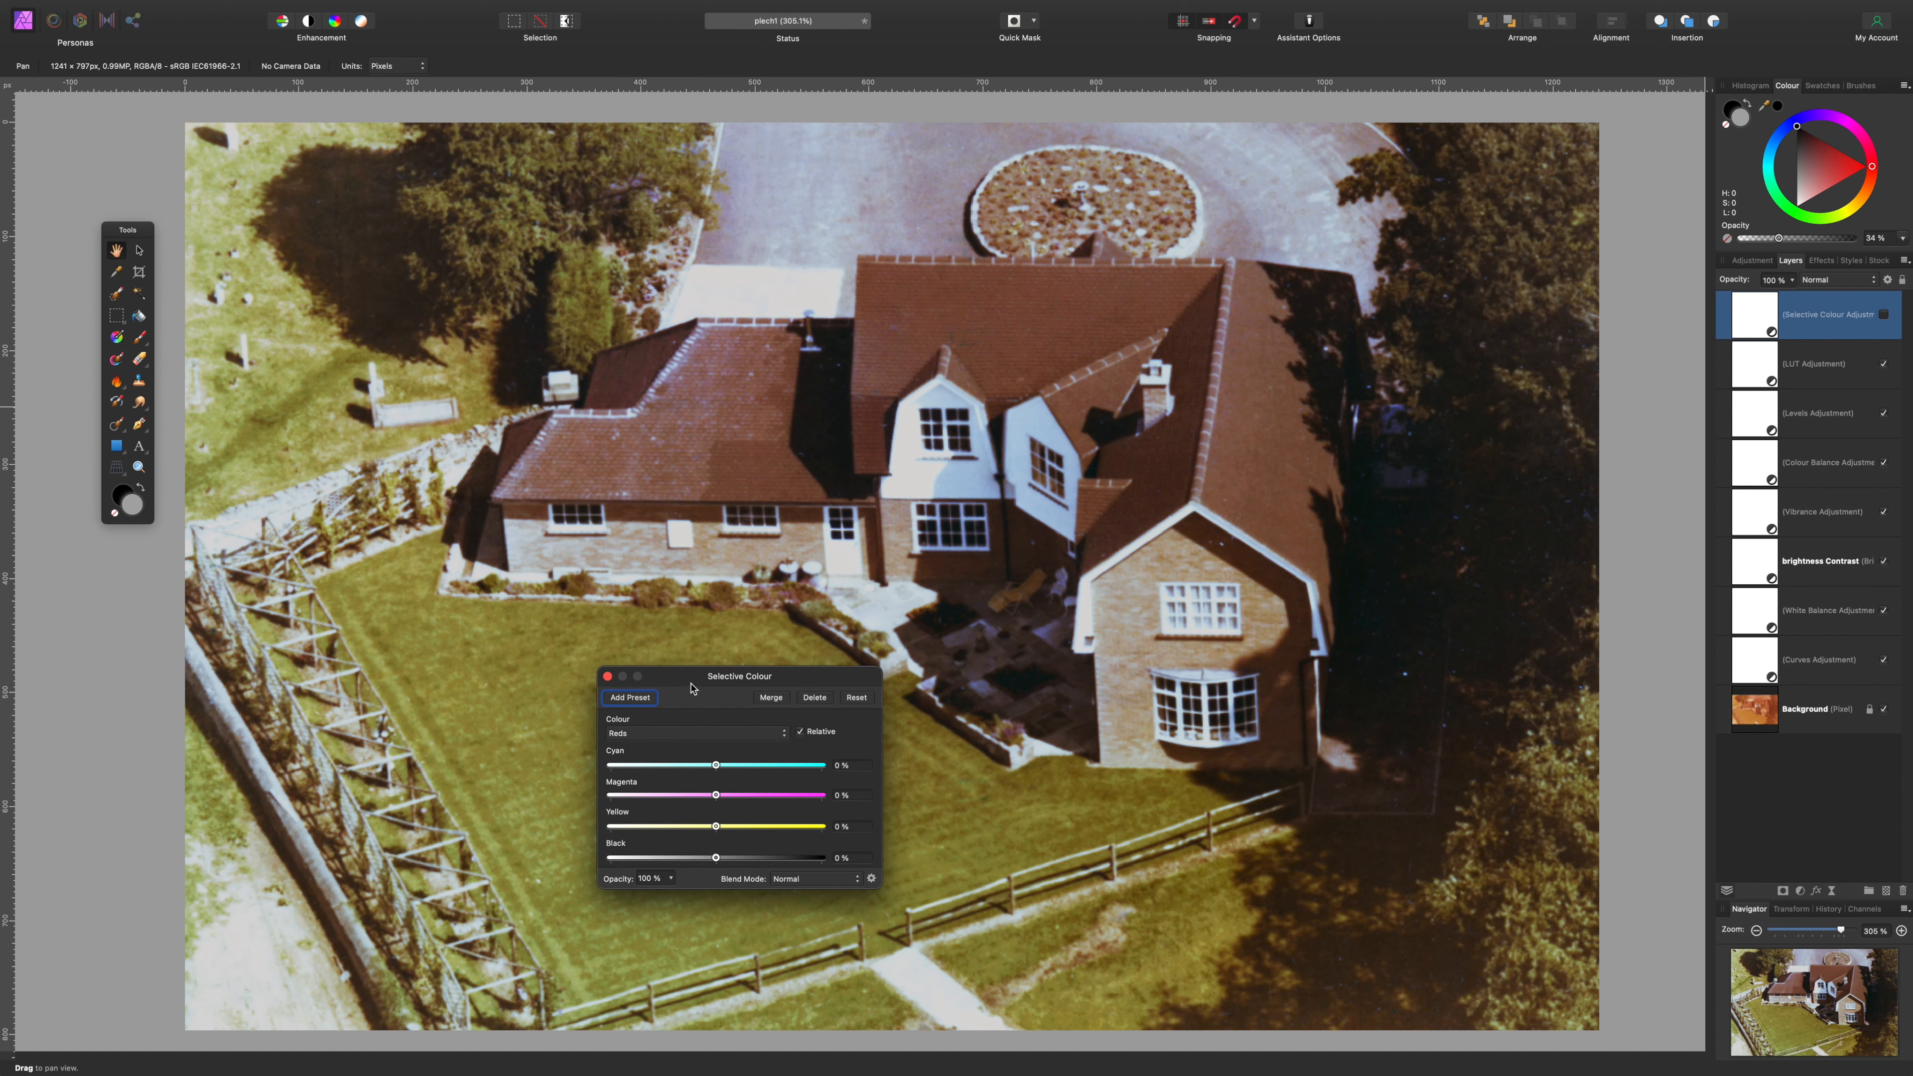
pyautogui.click(608, 676)
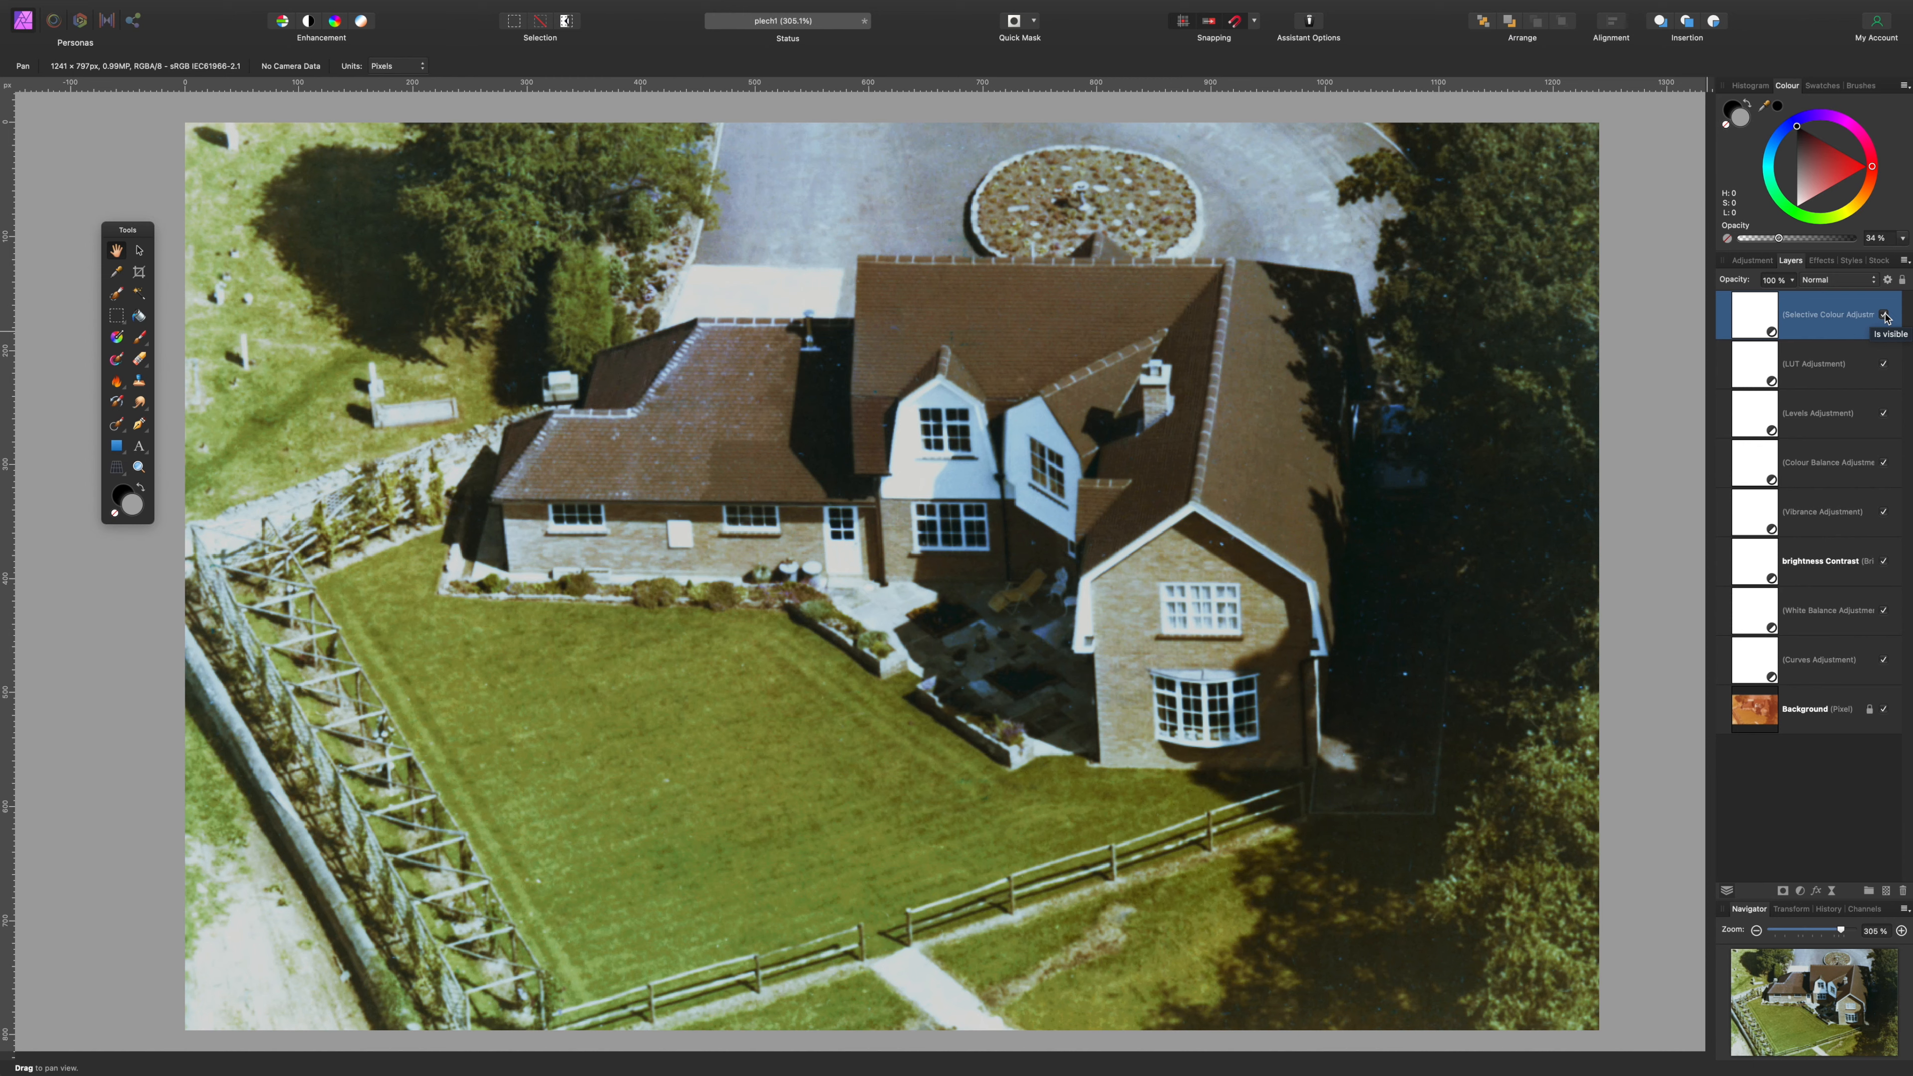
pyautogui.click(1884, 315)
# - Add a second Selective Colour adjustment at the top of the stack and set Magenta to 25 % for the Reds
pyautogui.doubleClick(1844, 316)
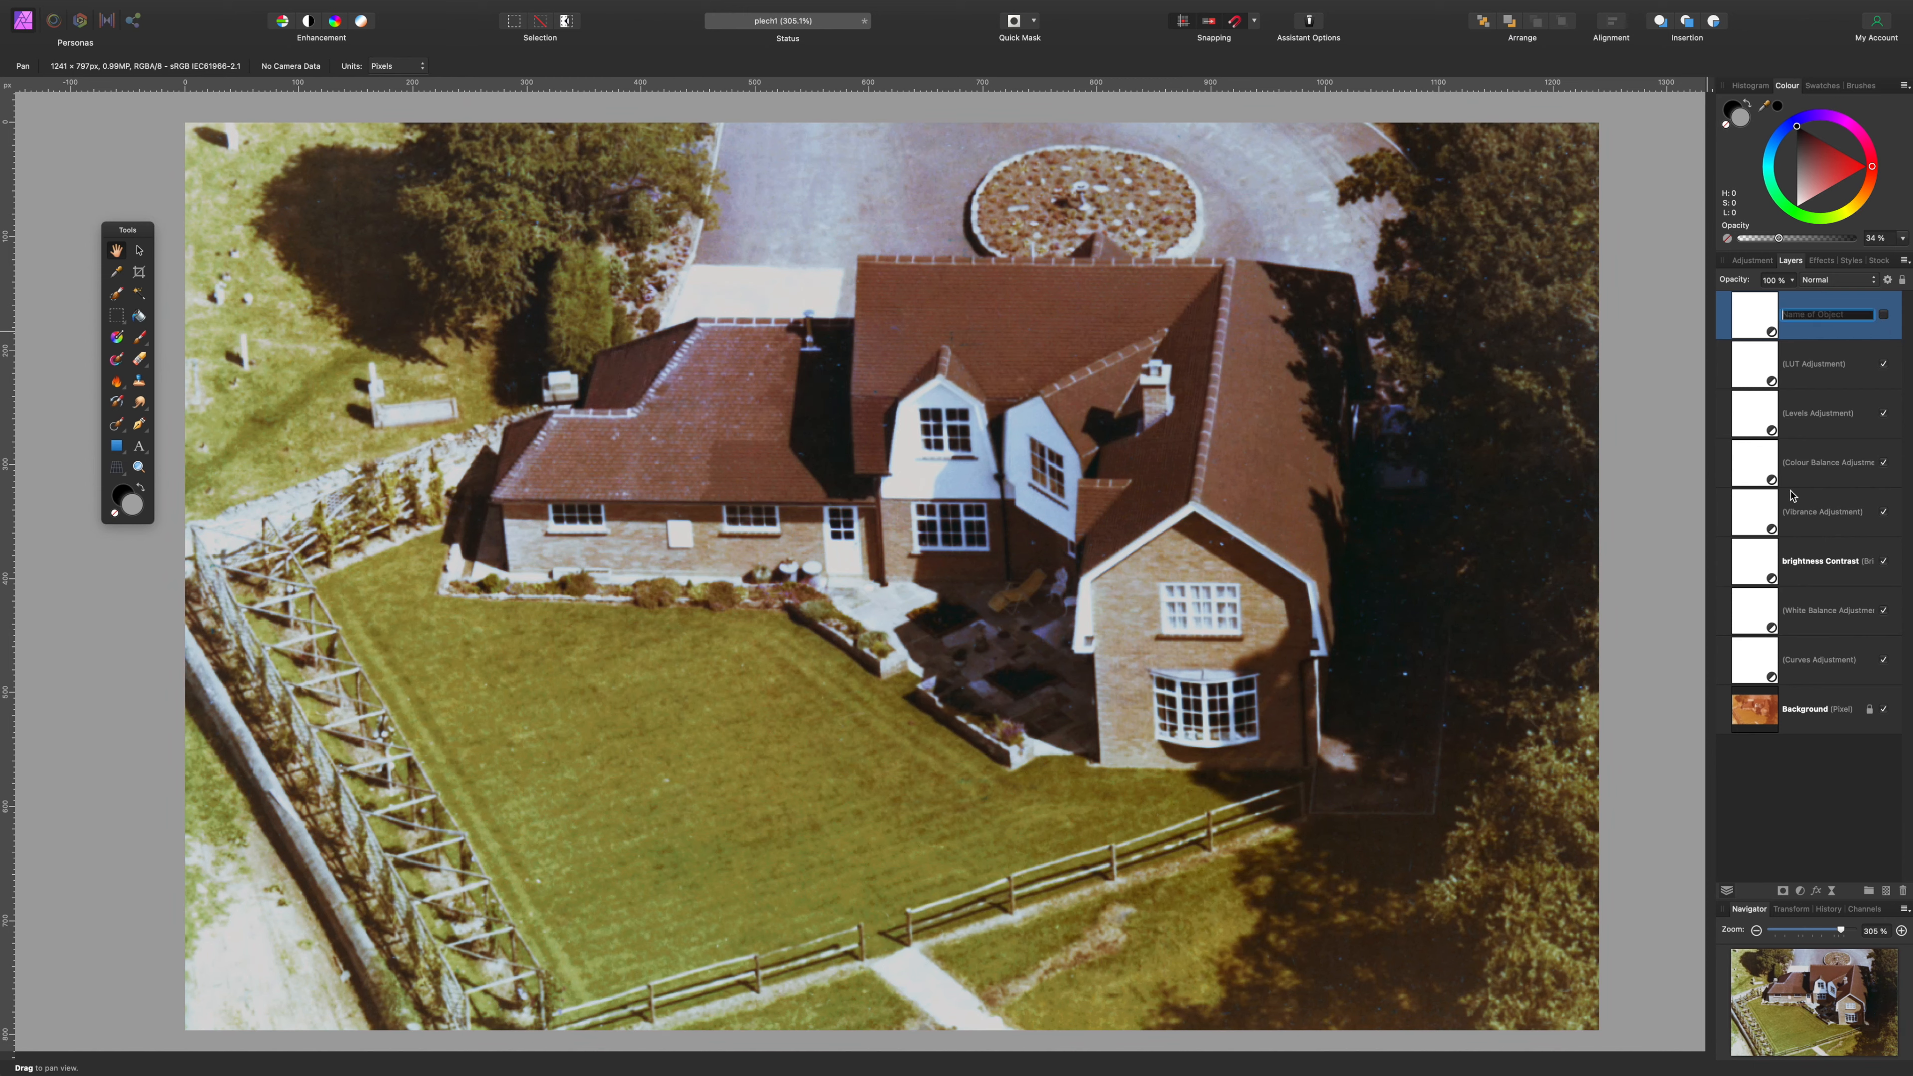
pyautogui.click(1801, 892)
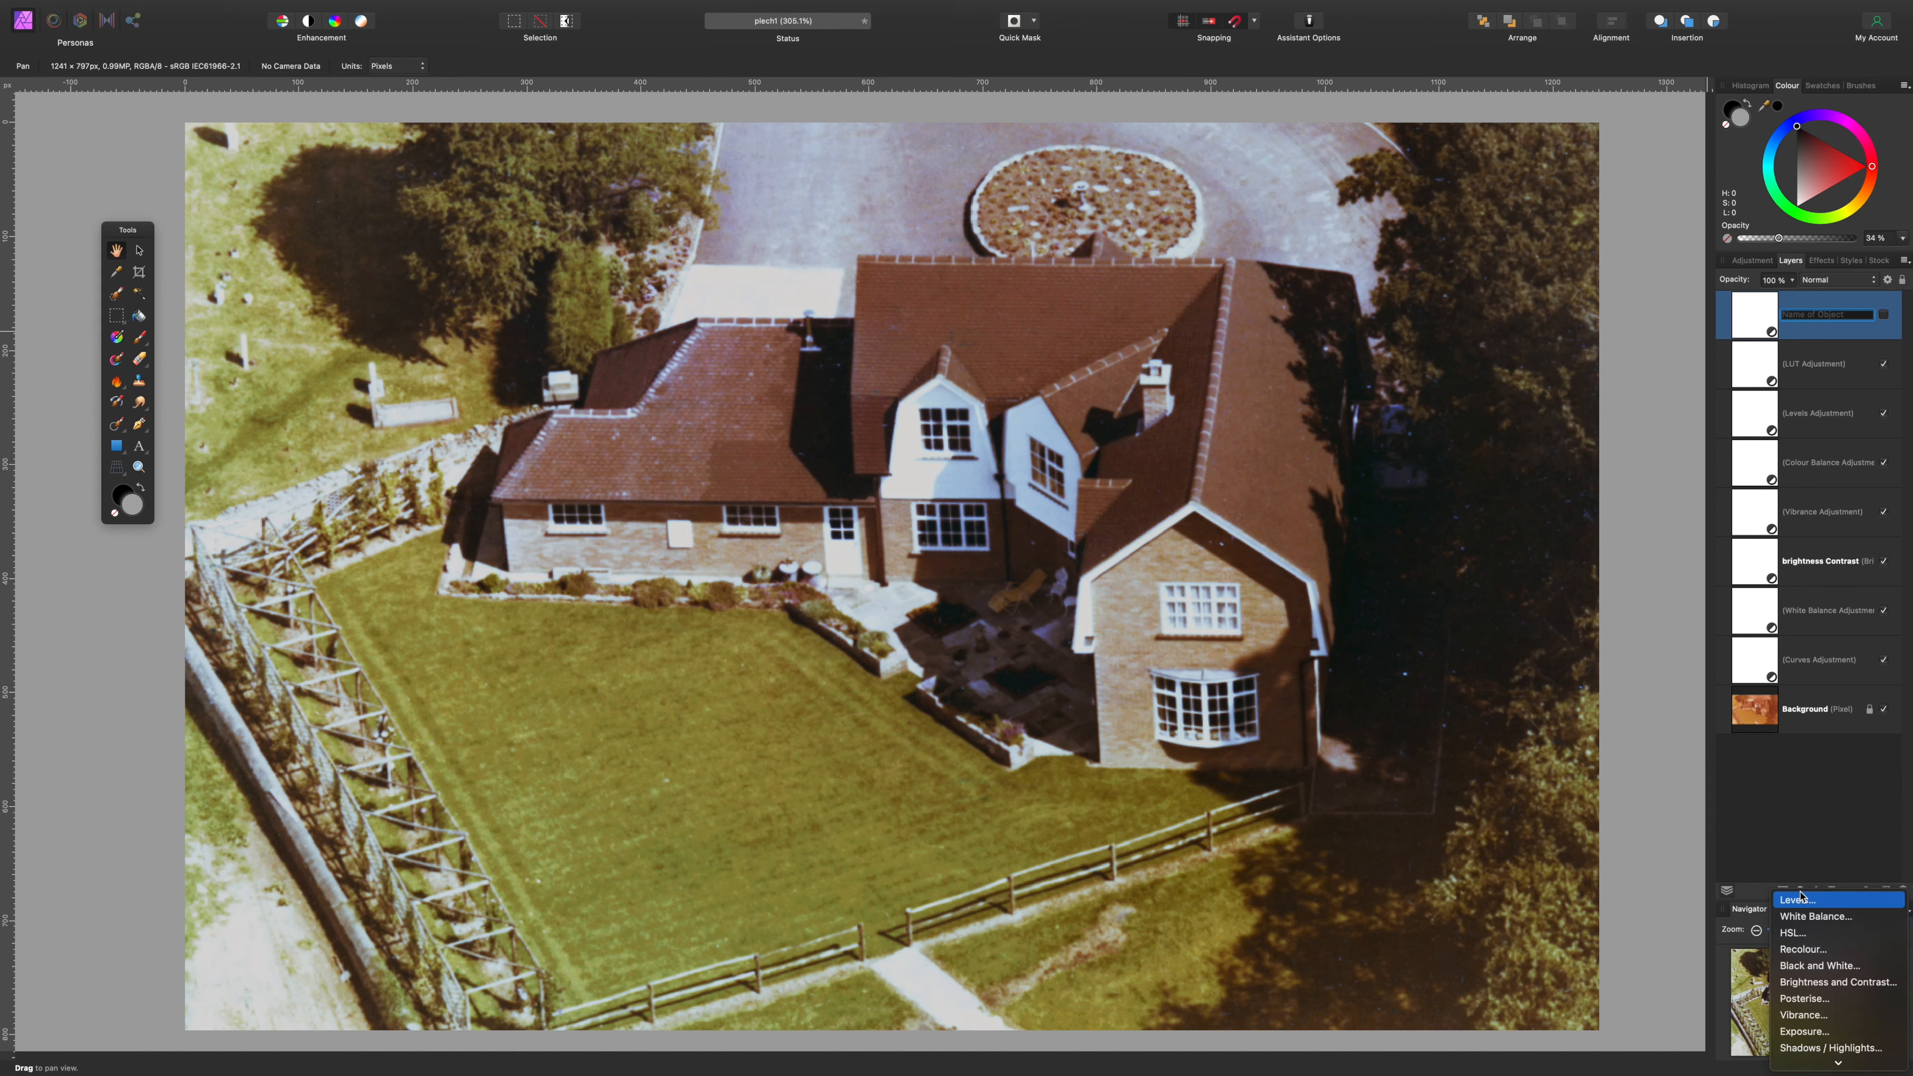
pyautogui.moveTo(1837, 1061)
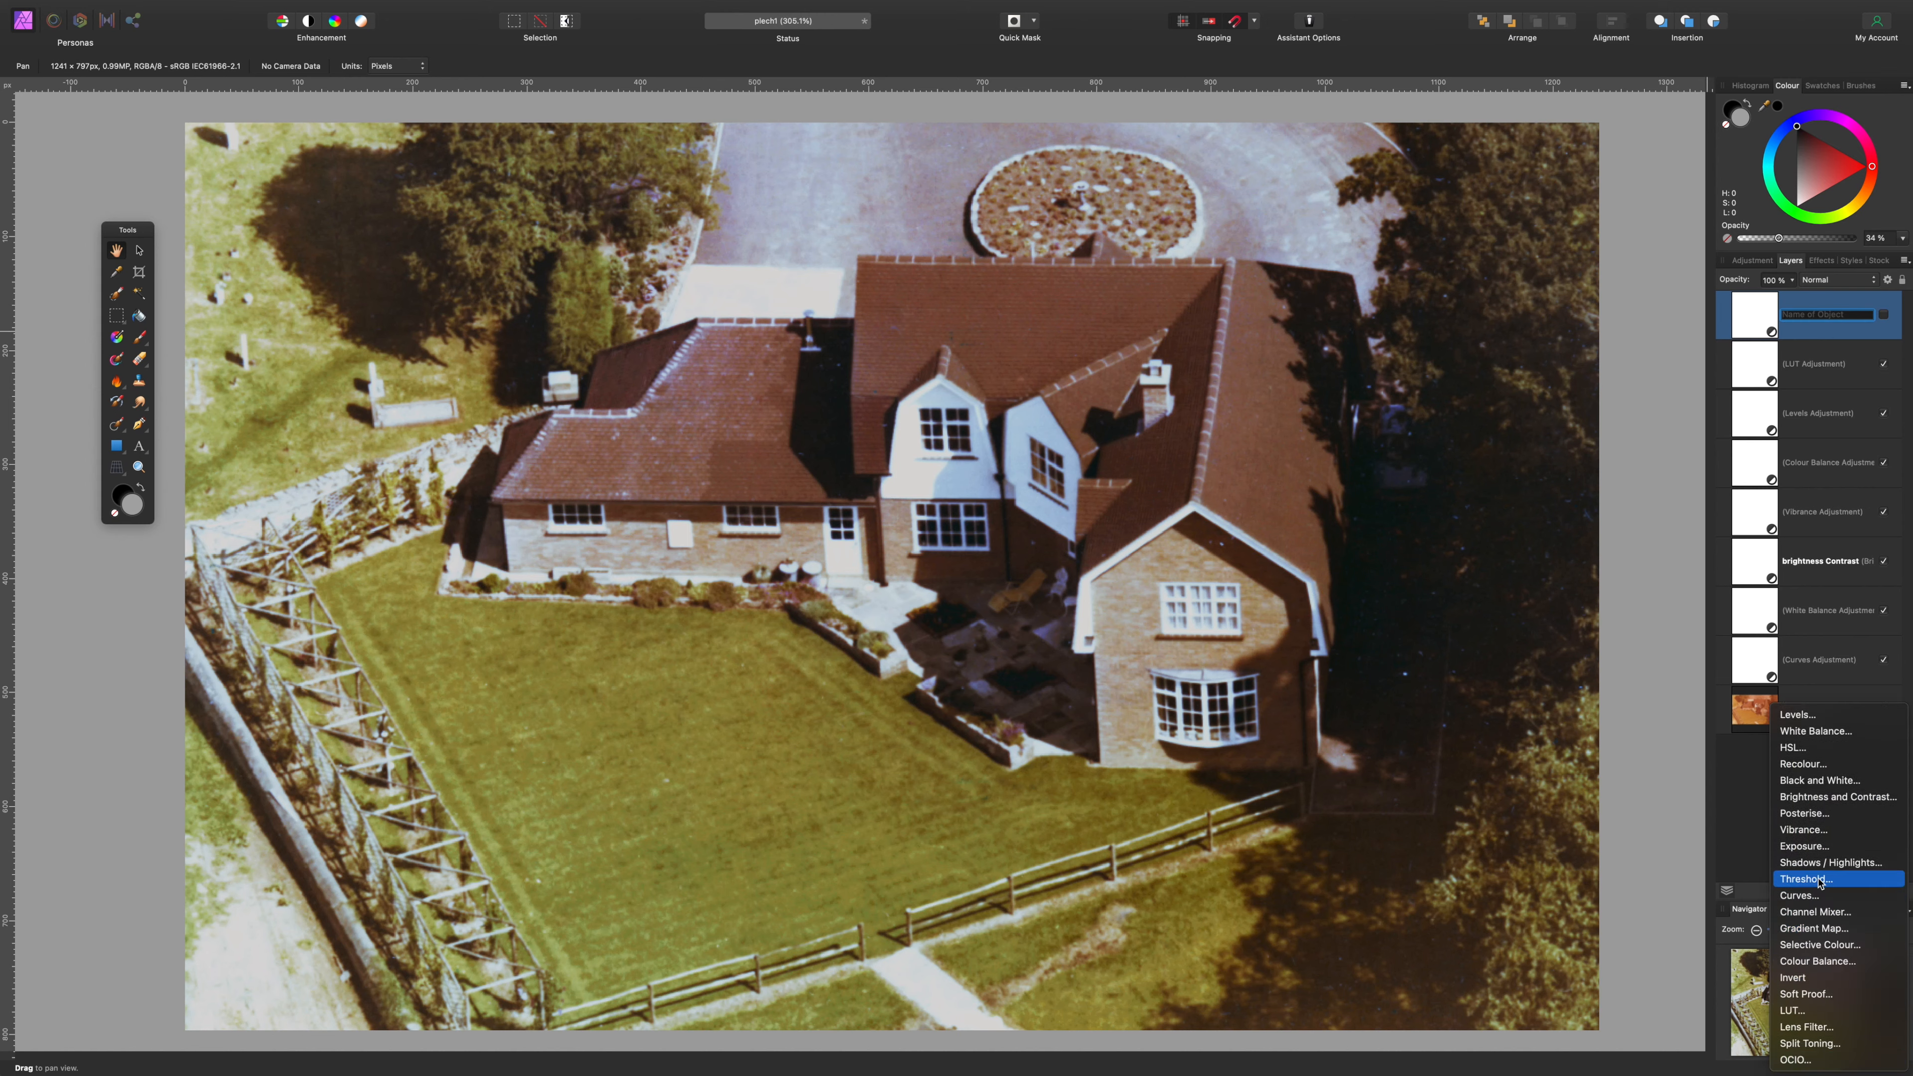
pyautogui.click(1832, 947)
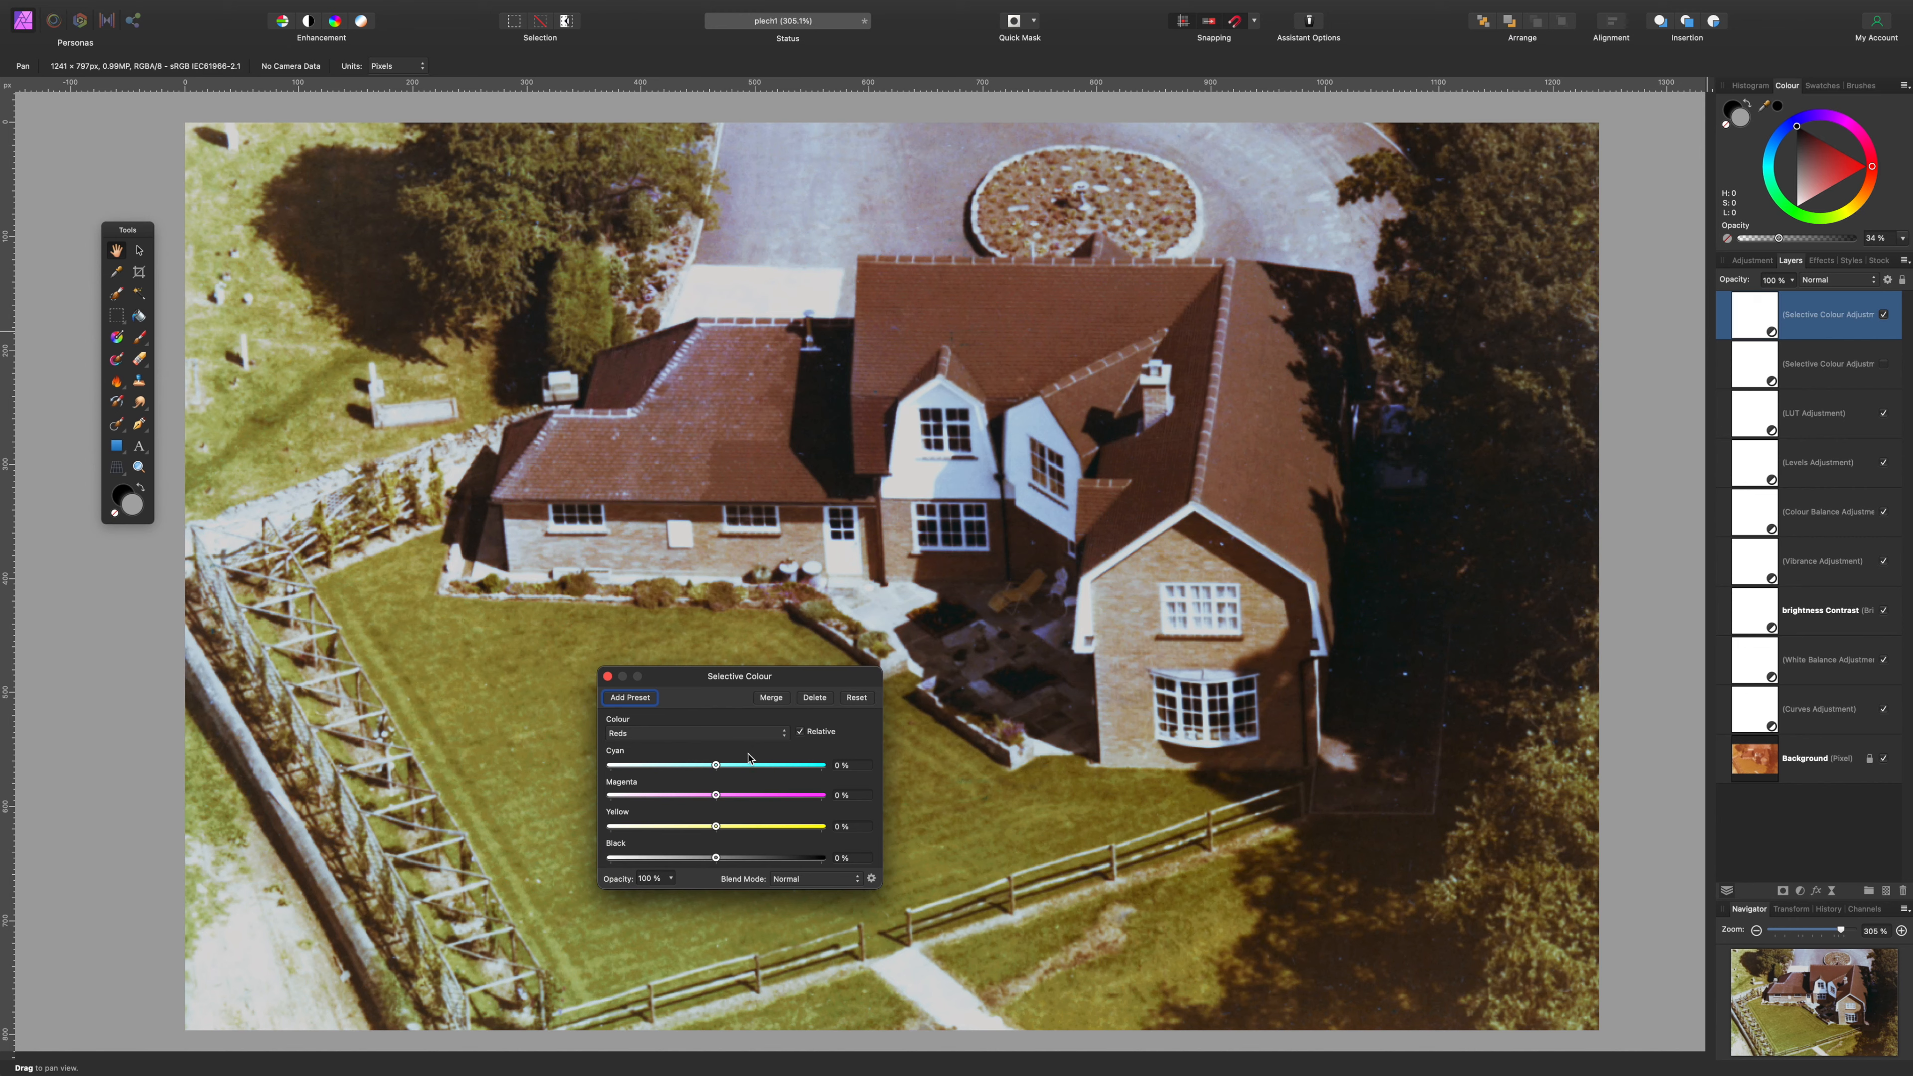
pyautogui.moveTo(689, 676); pyautogui.dragTo(1248, 235)
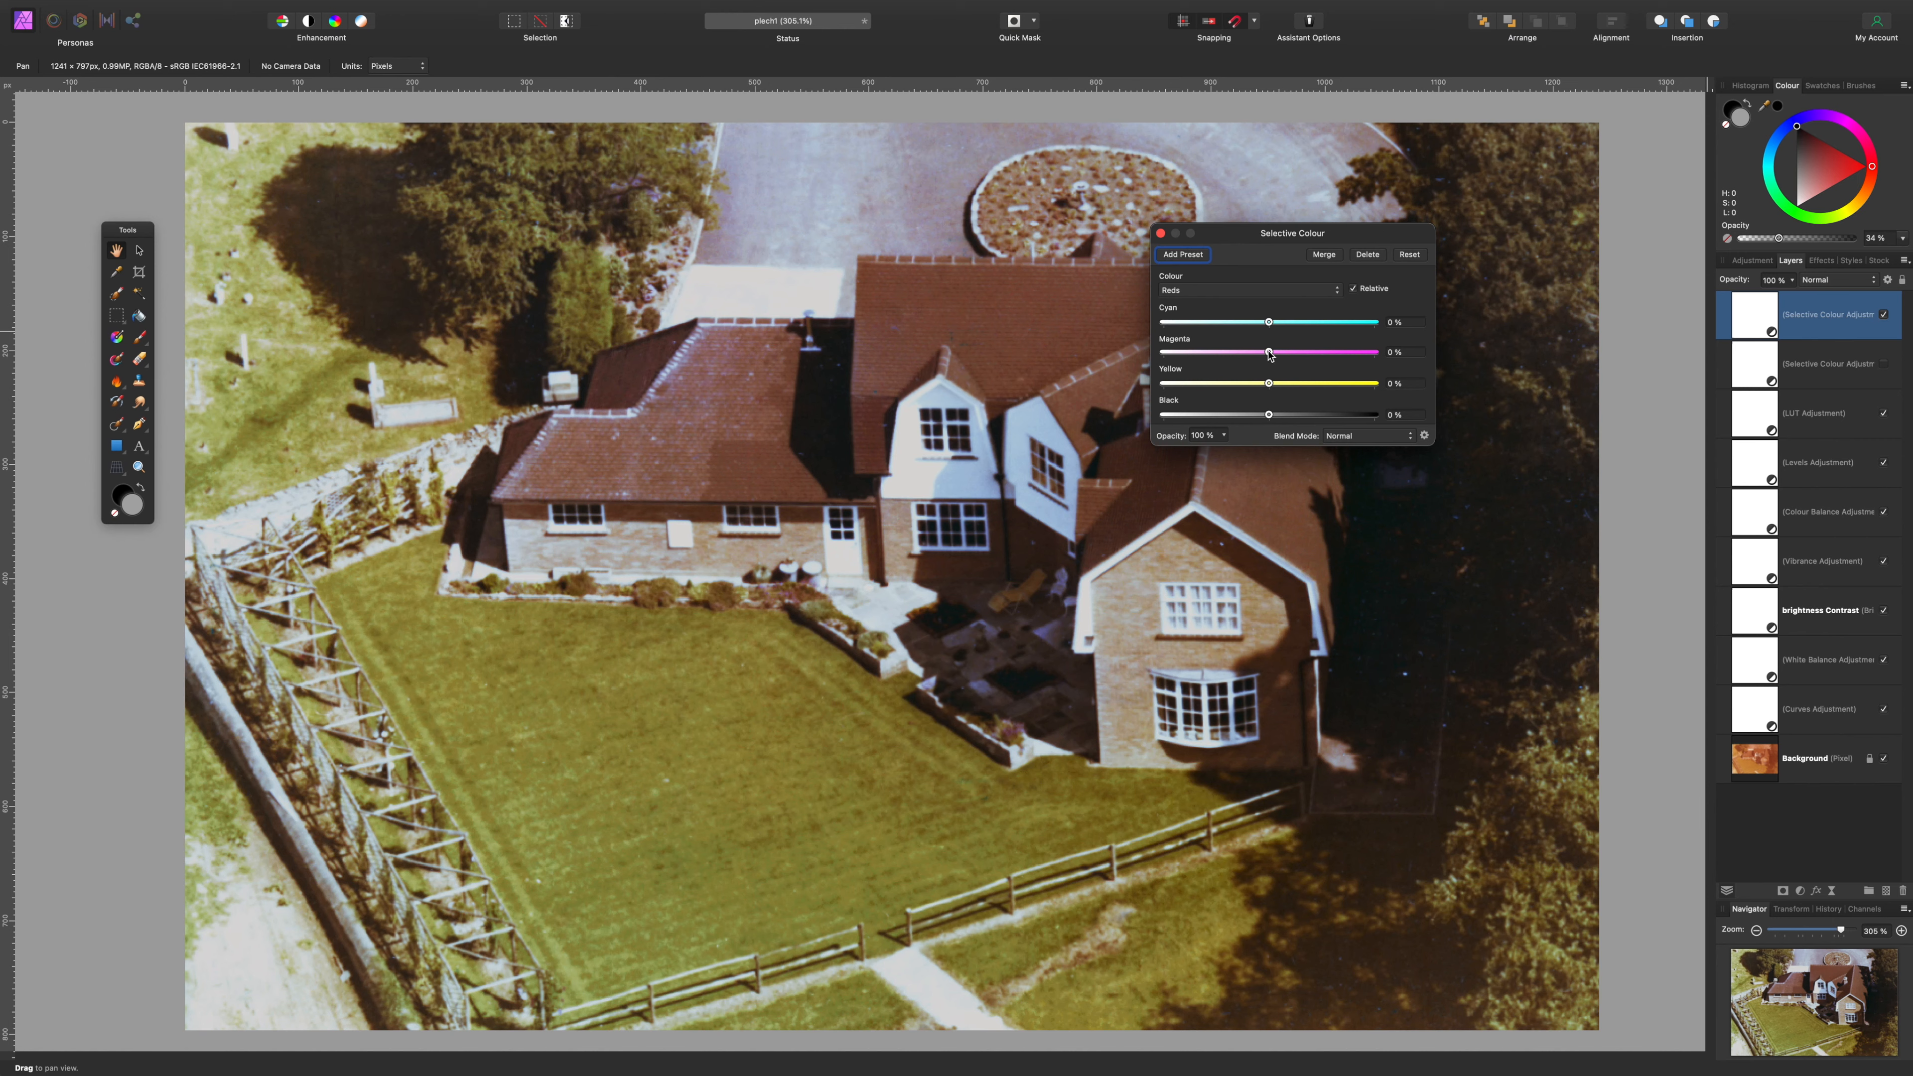
pyautogui.moveTo(1268, 351)
pyautogui.mouseDown()
pyautogui.moveTo(1311, 353)
pyautogui.moveTo(1296, 322)
pyautogui.moveTo(1268, 322)
pyautogui.moveTo(1279, 385)
pyautogui.moveTo(1325, 386)
pyautogui.moveTo(1271, 386)
pyautogui.mouseUp()
pyautogui.moveTo(1212, 235); pyautogui.dragTo(560, 647)
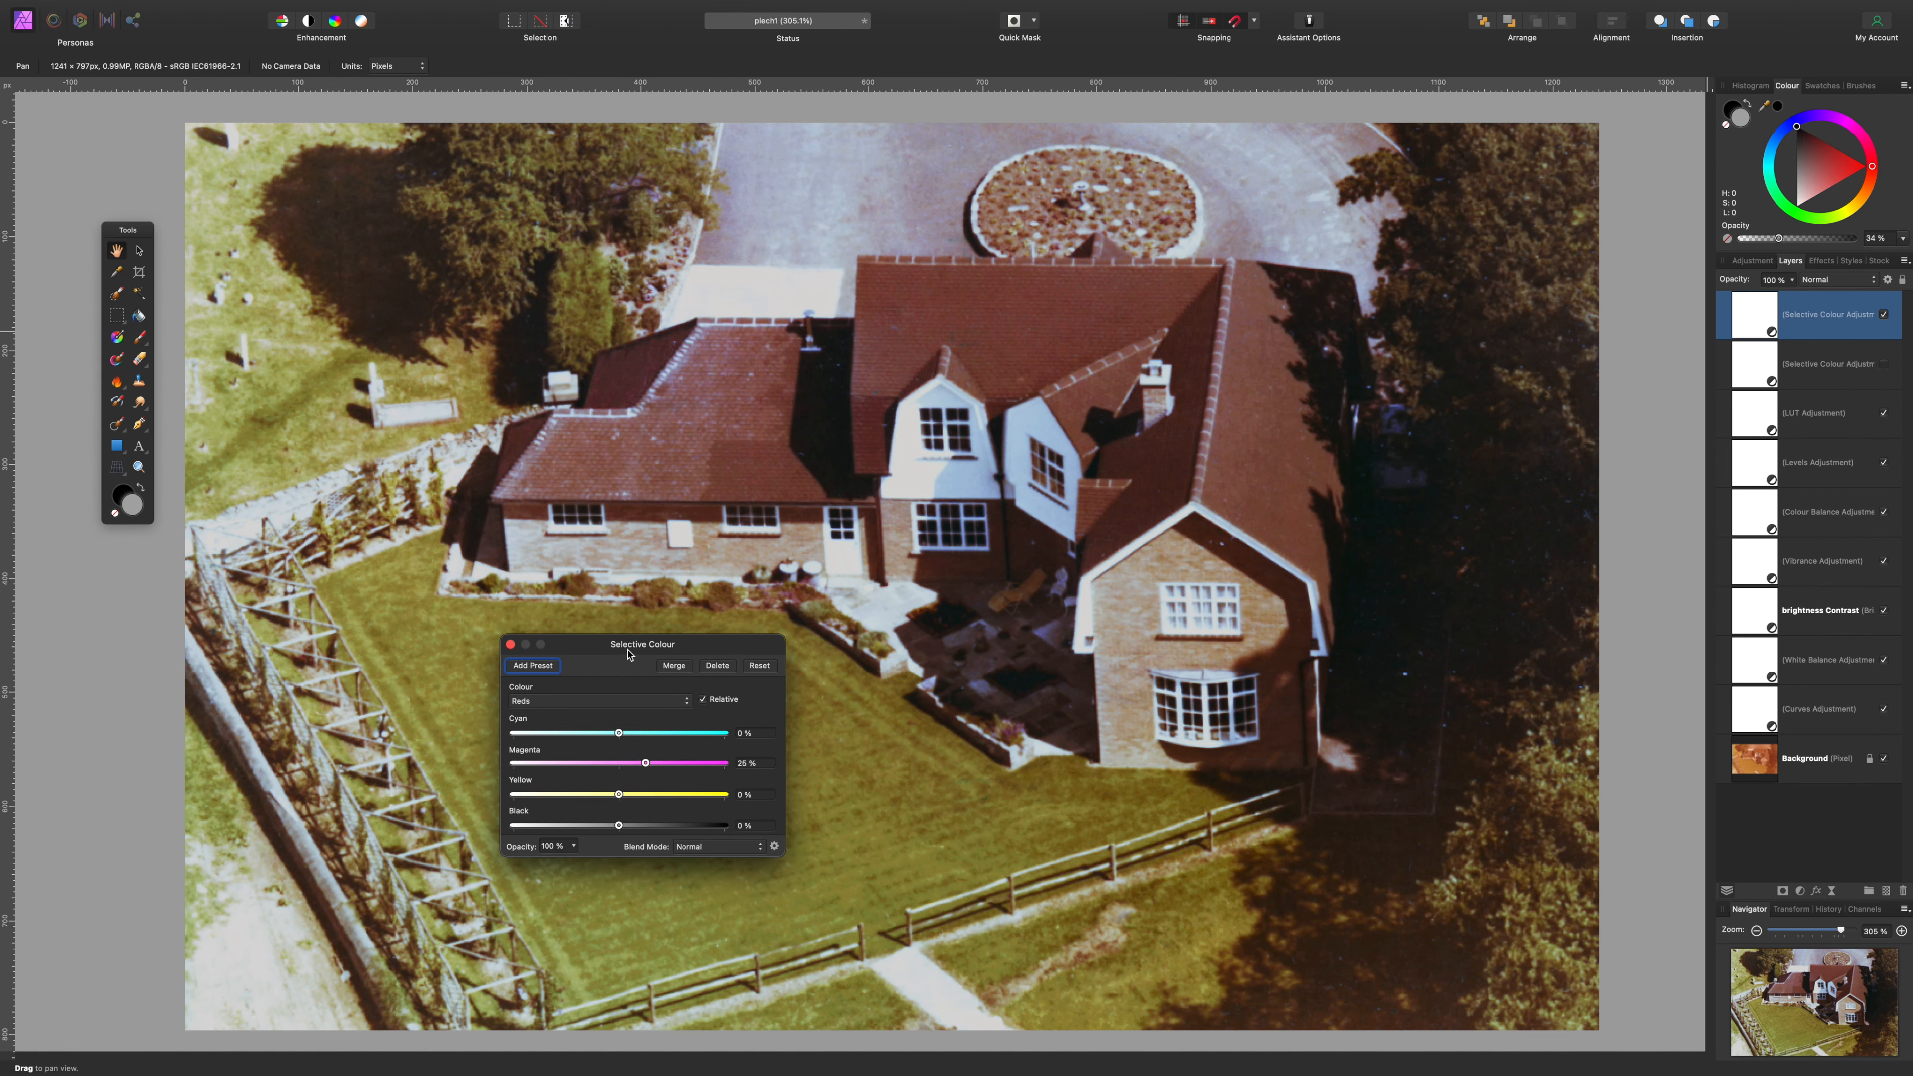
pyautogui.moveTo(632, 650); pyautogui.dragTo(877, 587)
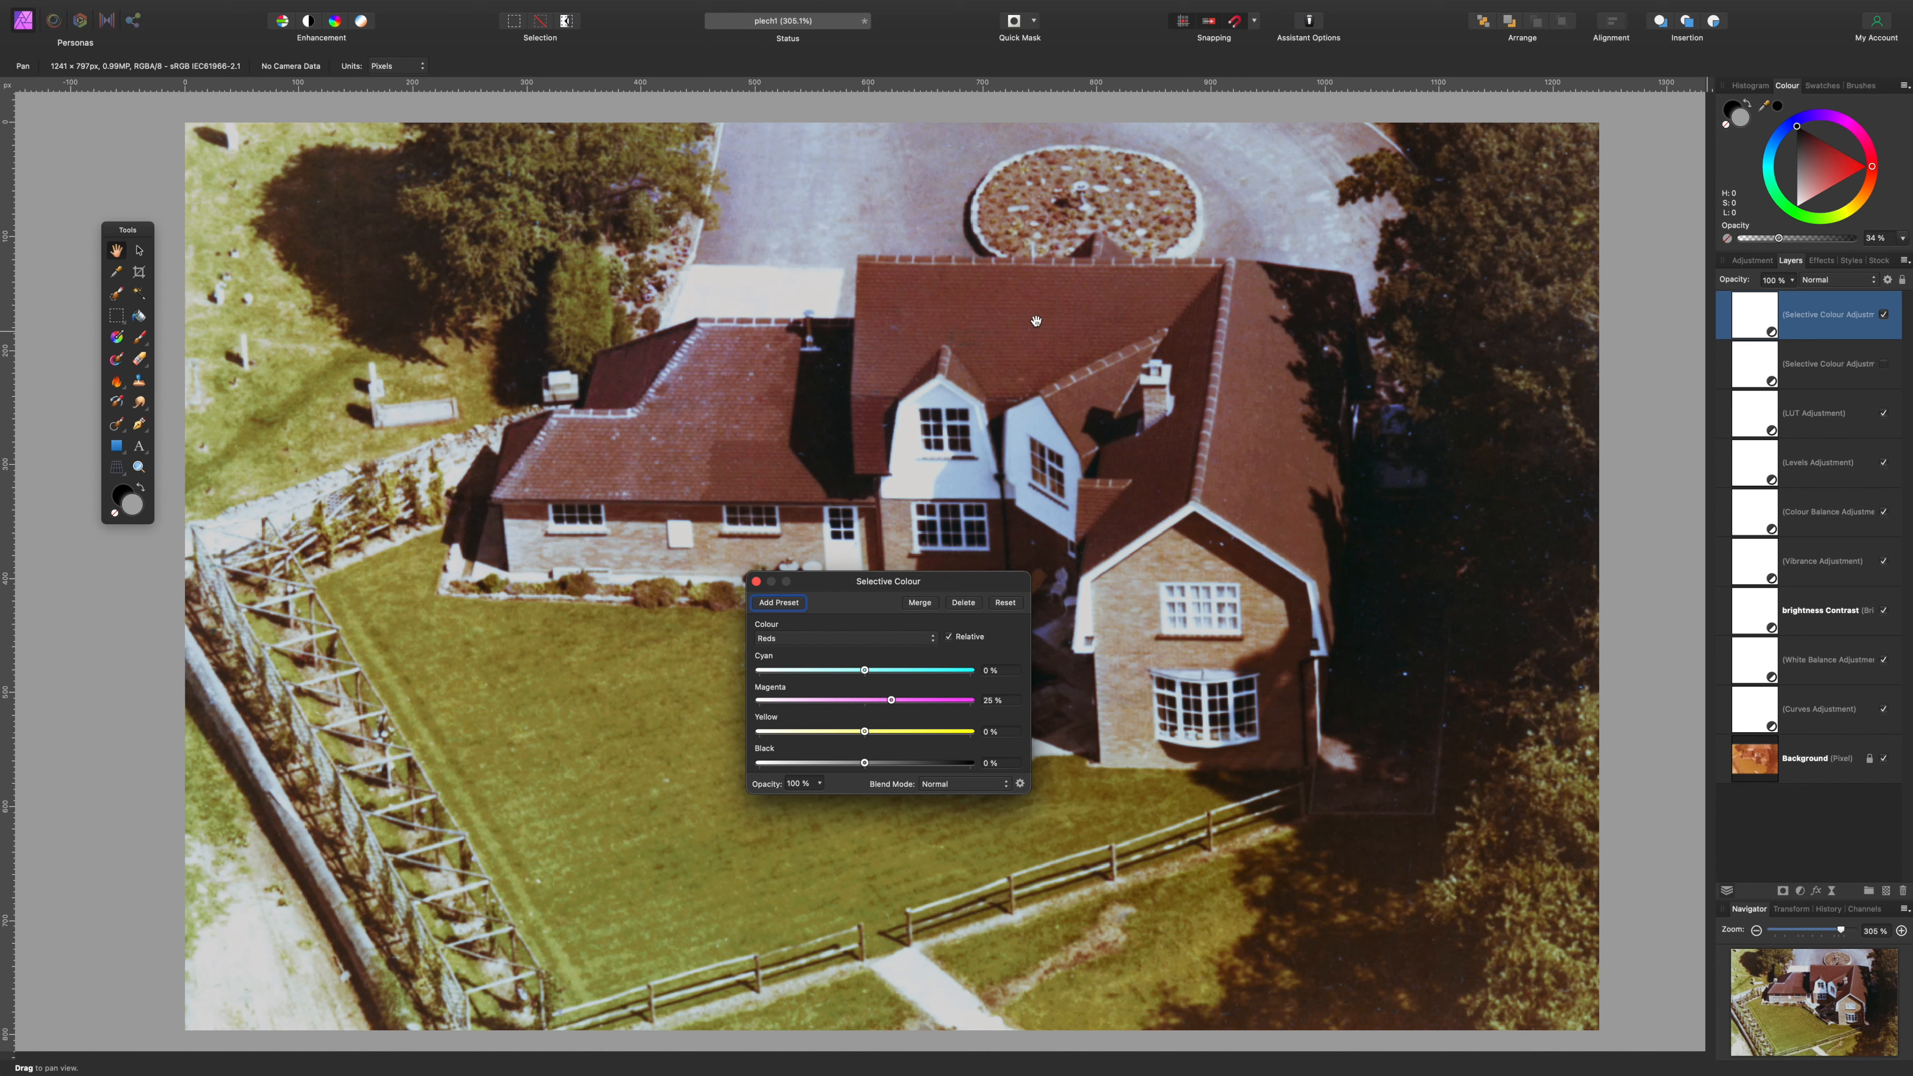
pyautogui.click(757, 582)
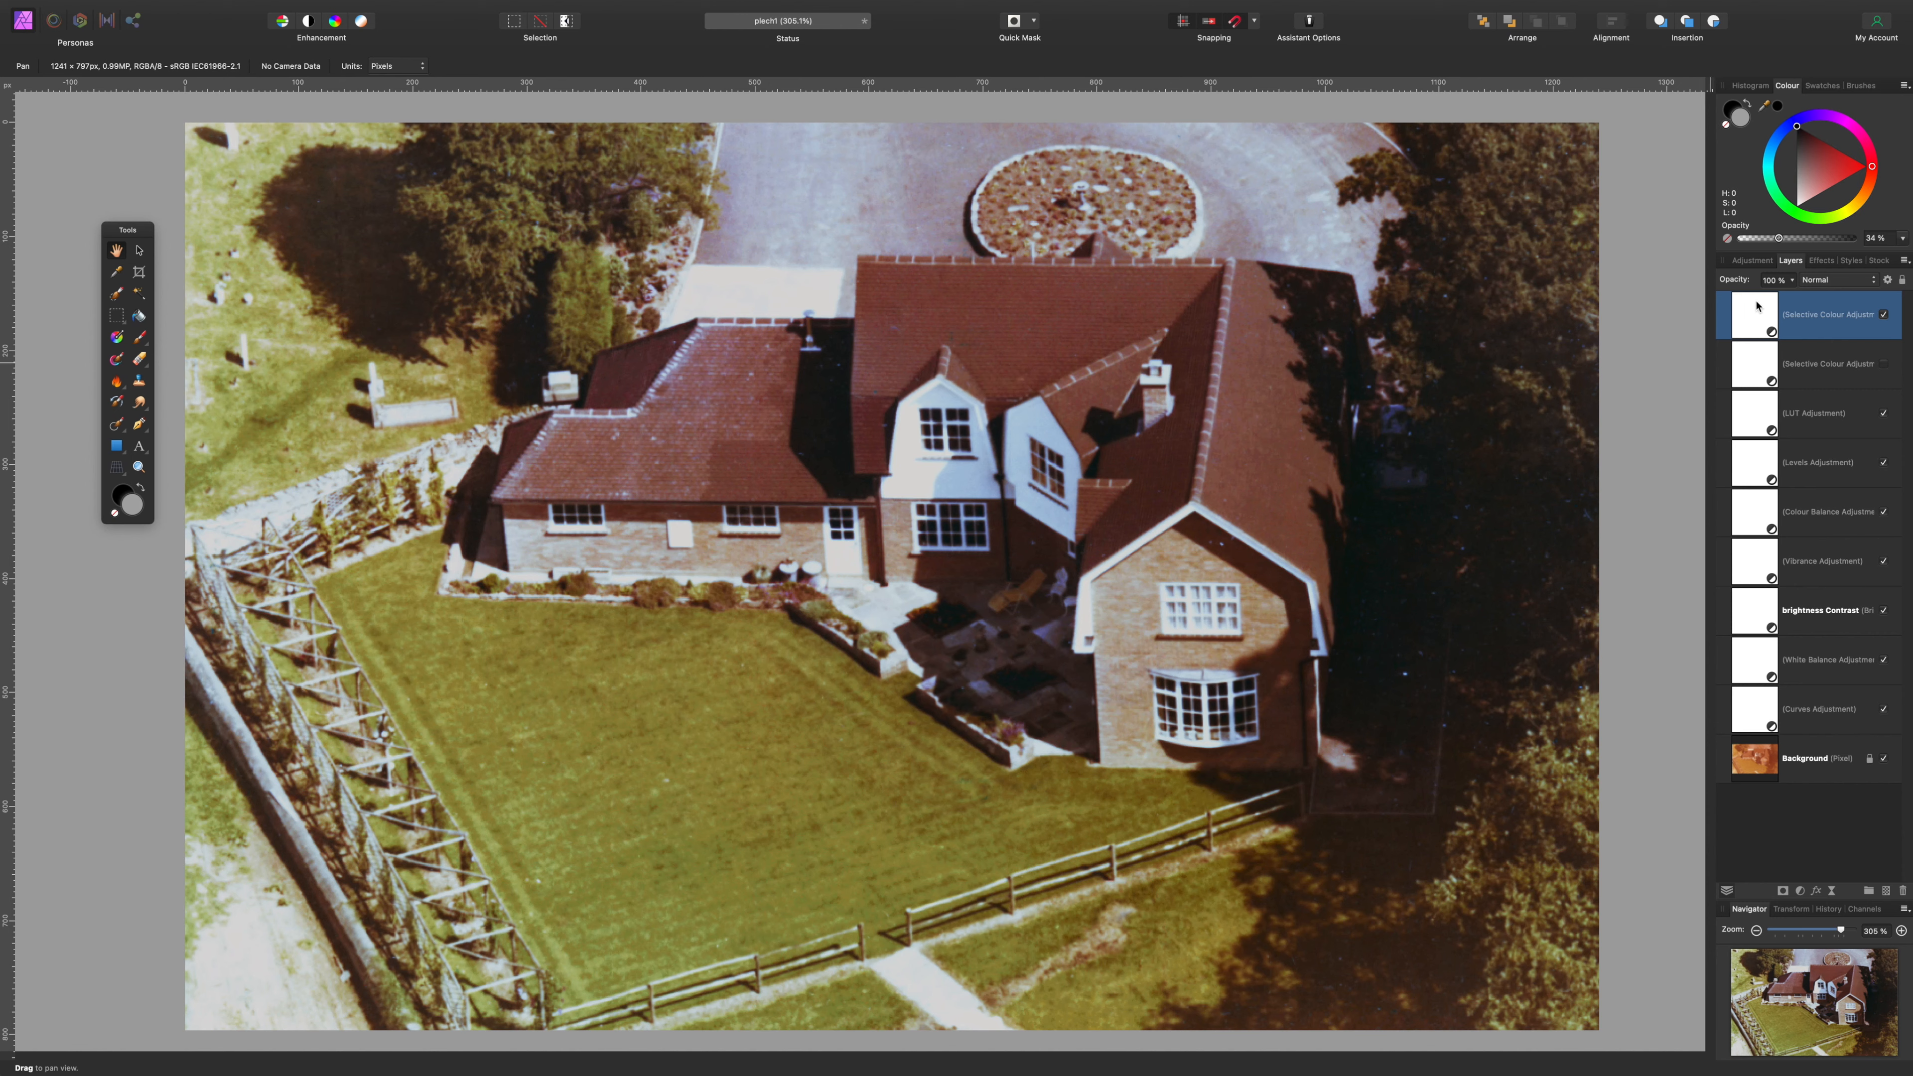
# - Invert the new Selective Colour layer's mask to black and set the Paint Brush colour to white, with red and green at 255
pyautogui.press('super+i')
pyautogui.click(146, 334)
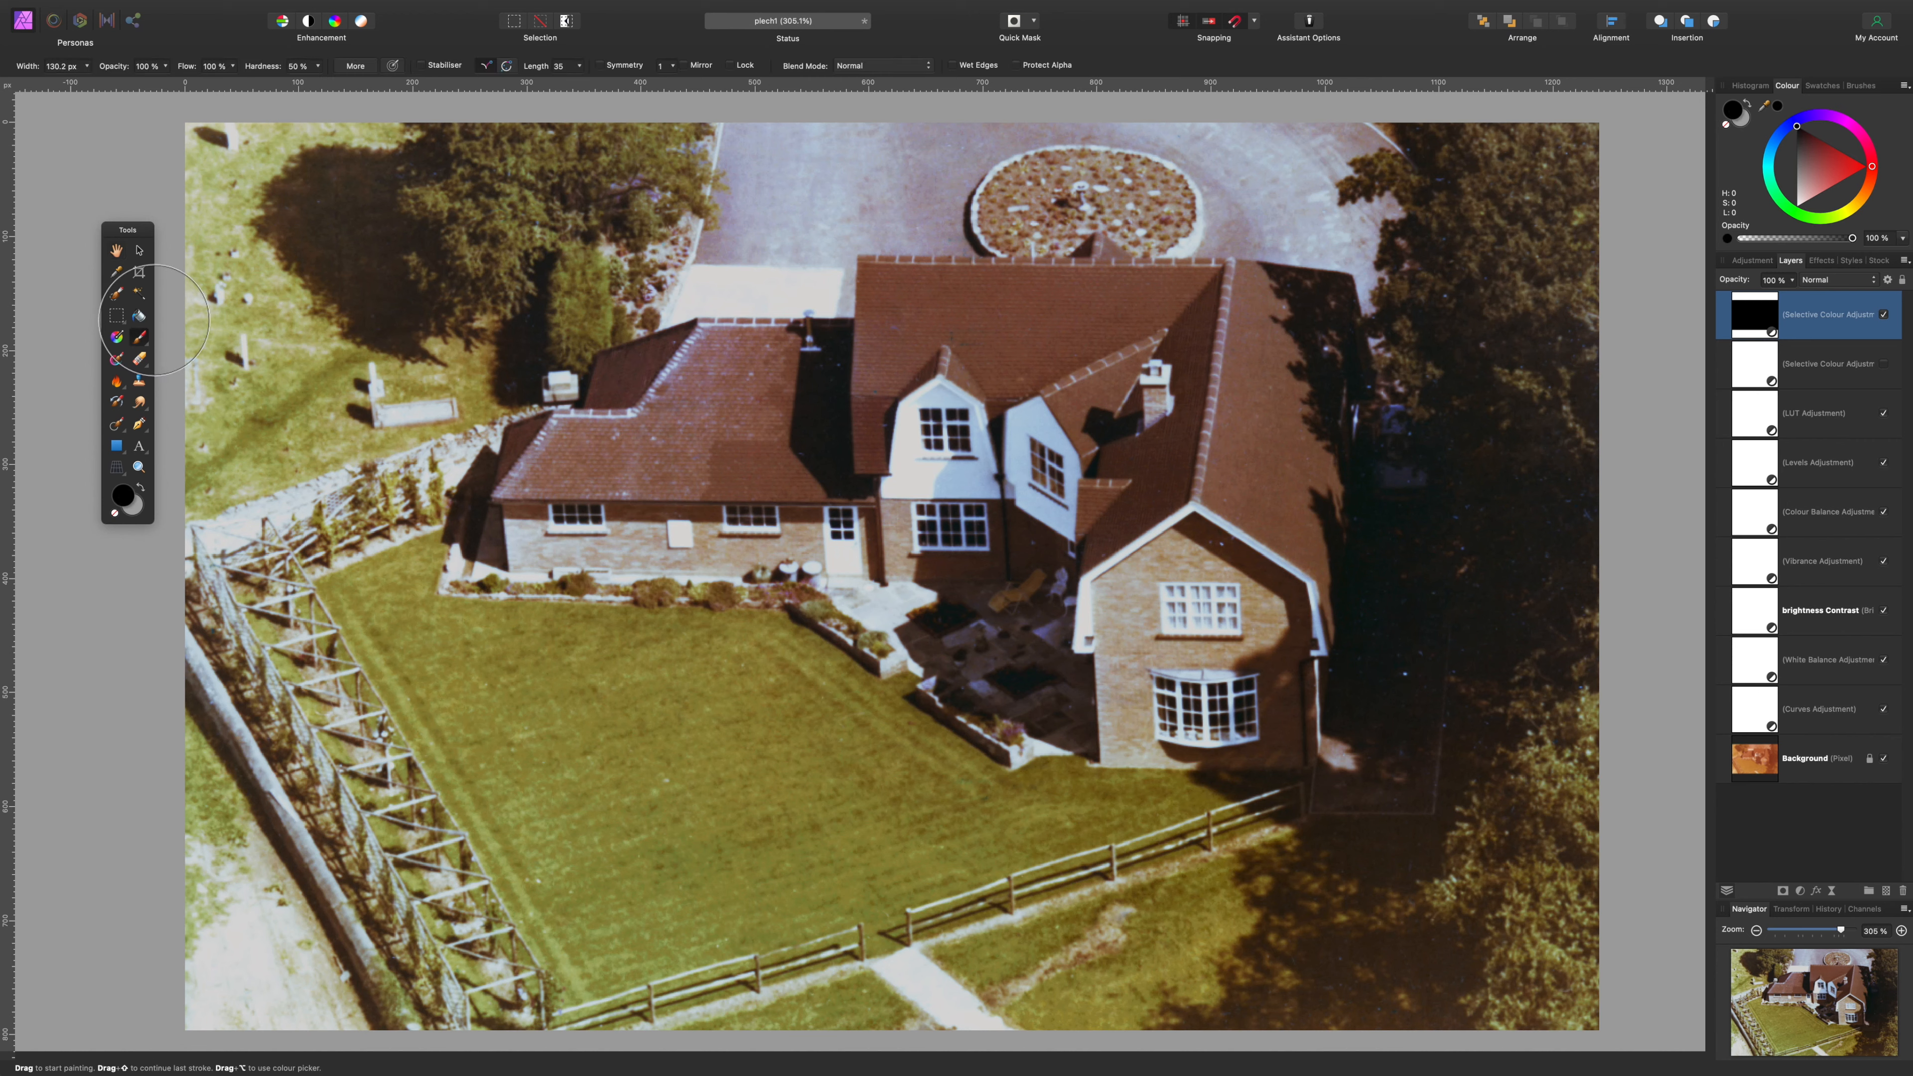
pyautogui.click(1743, 119)
pyautogui.doubleClick(1743, 119)
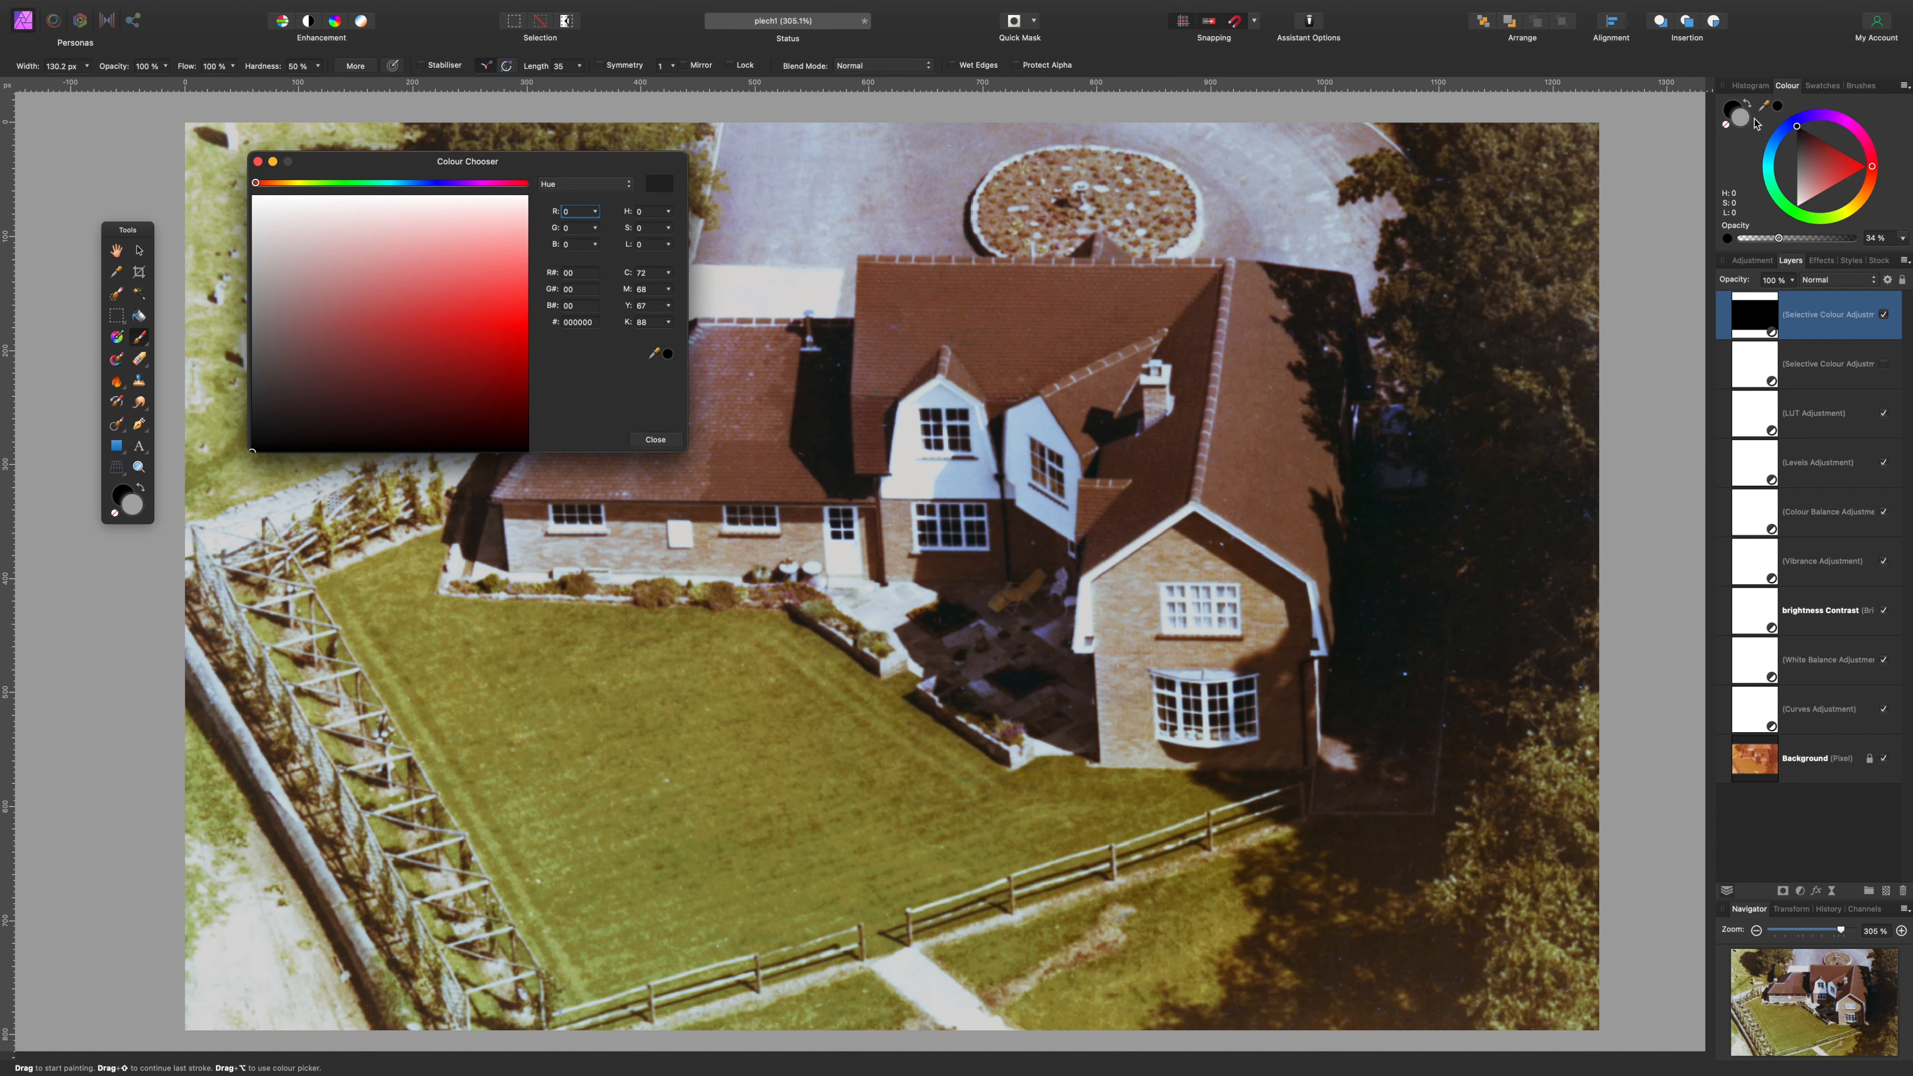
pyautogui.click(528, 197)
pyautogui.click(581, 228)
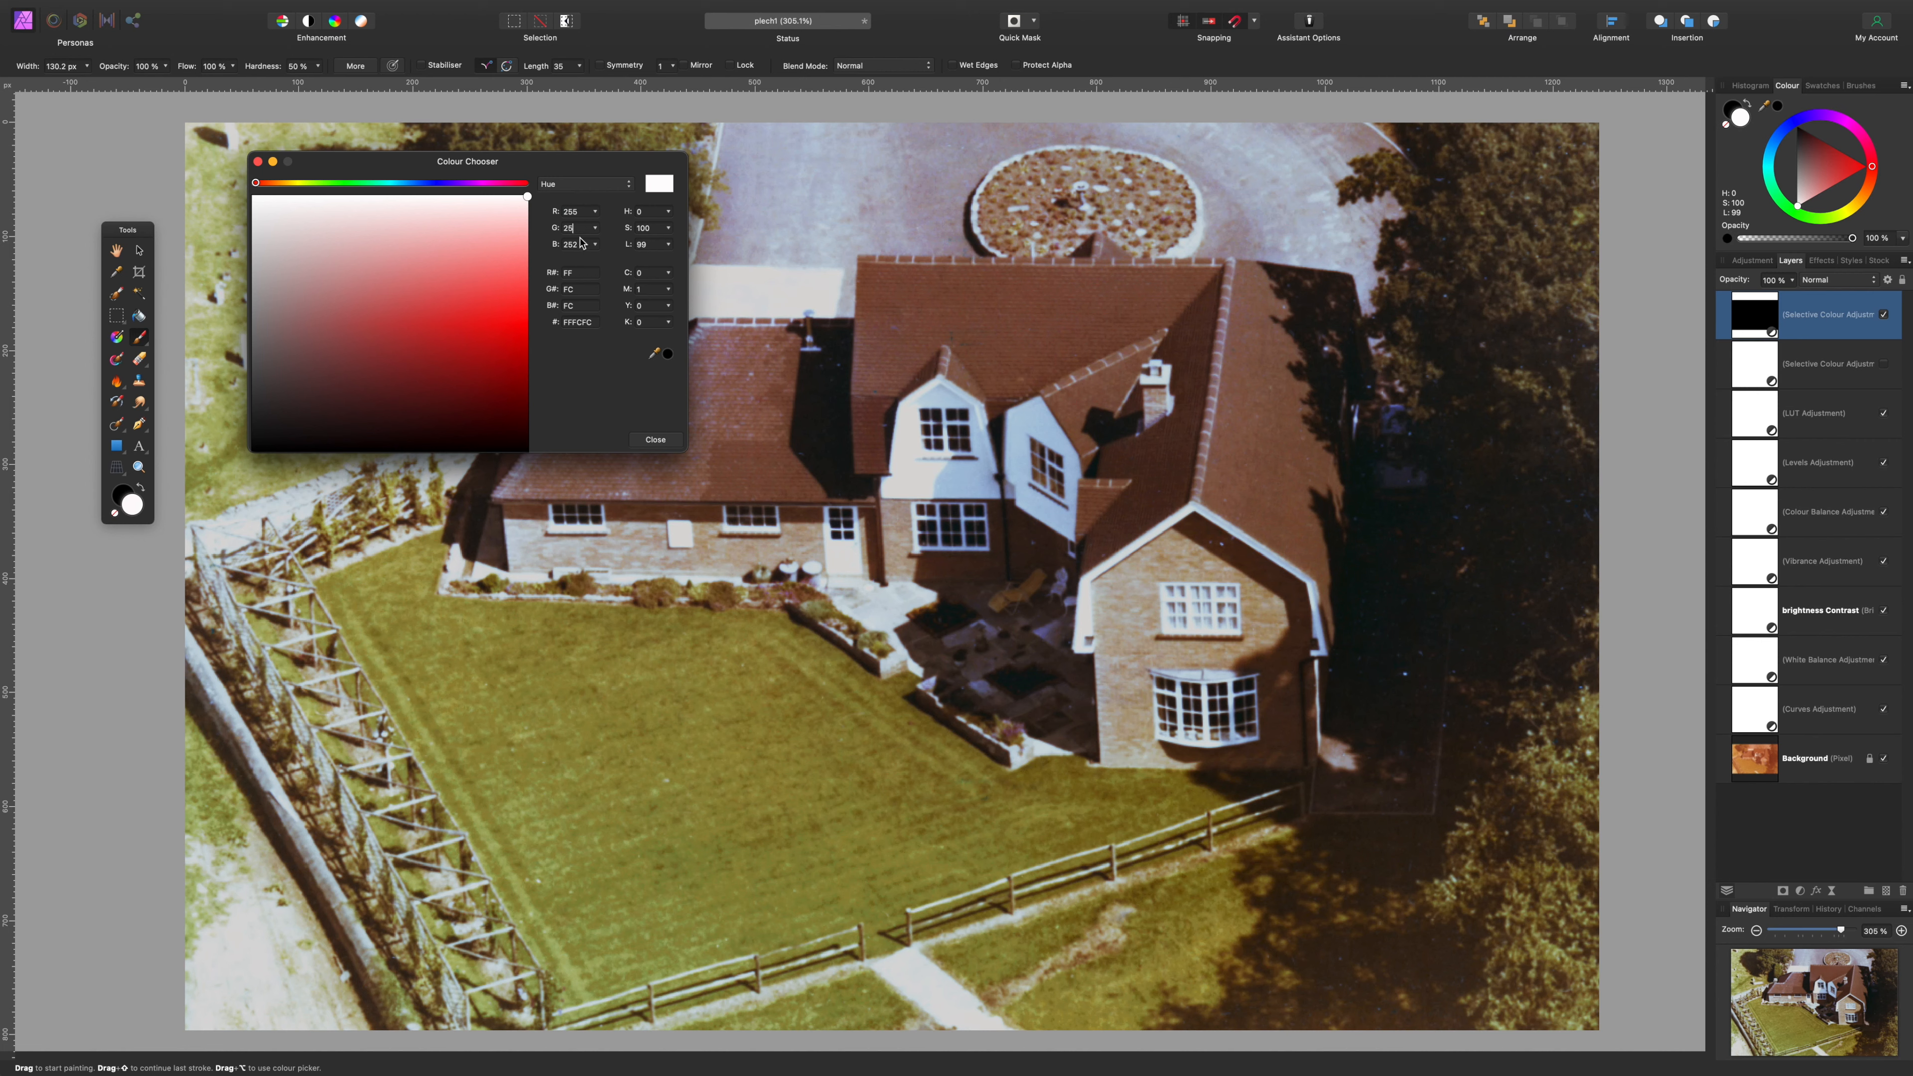
pyautogui.write('5')
pyautogui.press('Return')
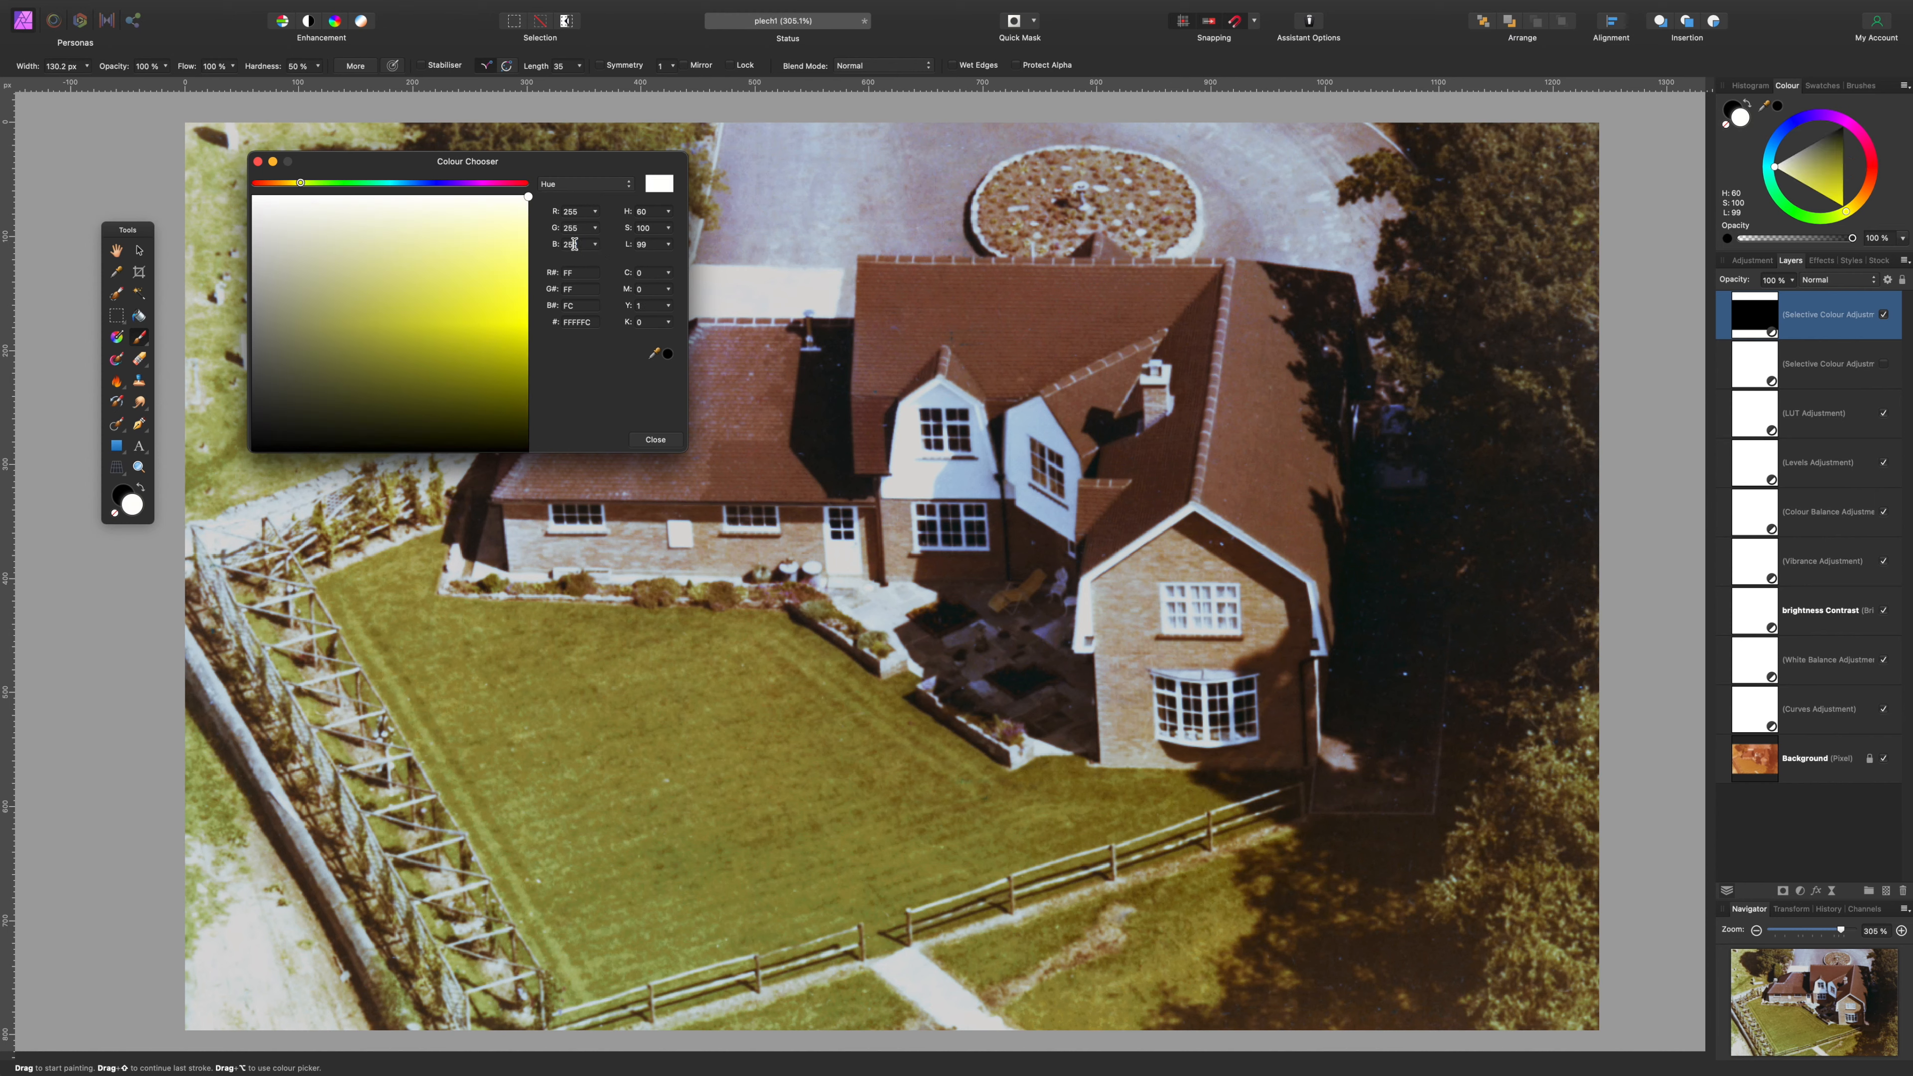
pyautogui.write('5')
pyautogui.click(656, 440)
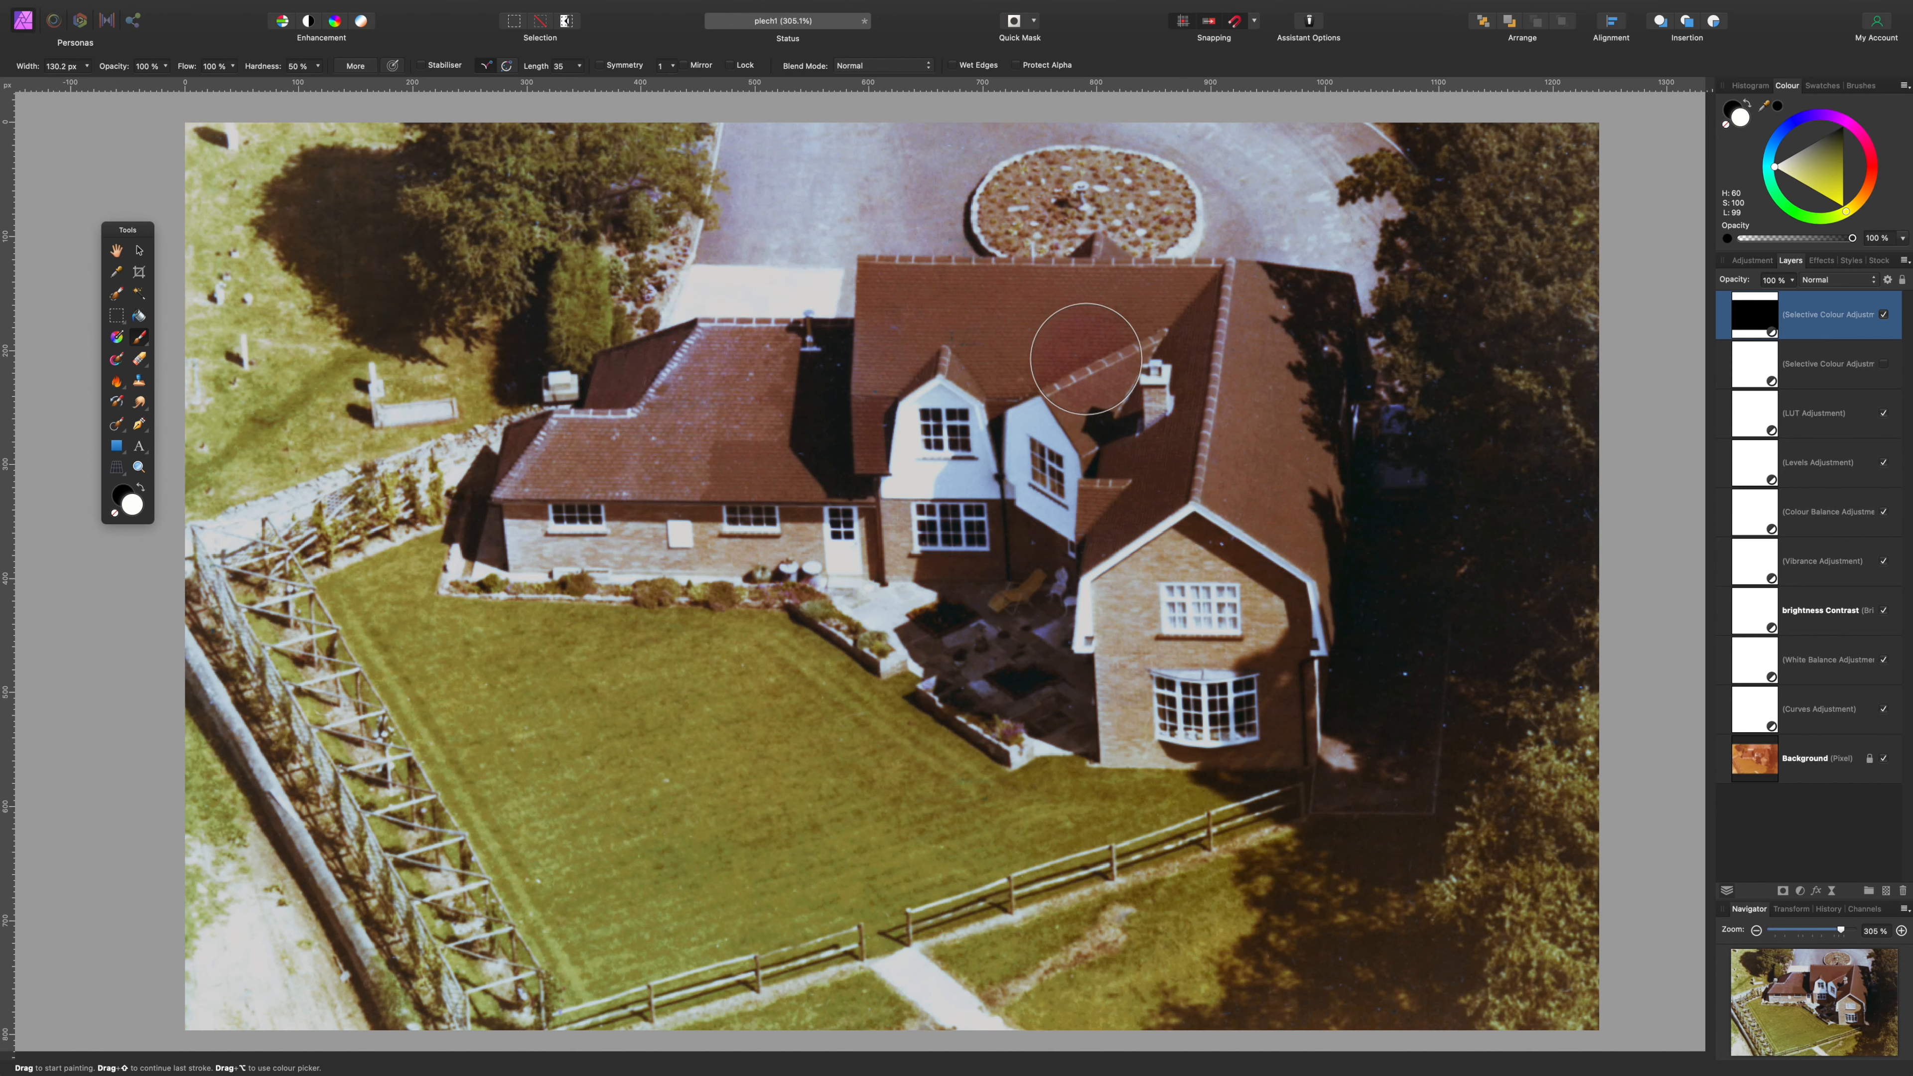
# - Paint white over the house roofs on the Selective Colour mask with a brush about 67 px wide
pyautogui.press('[')
pyautogui.press('[')
pyautogui.press(']')
pyautogui.press(']')
pyautogui.press(']')
pyautogui.press(']')
pyautogui.press(']')
pyautogui.press(']')
pyautogui.press(']')
pyautogui.press(']')
pyautogui.press('[')
pyautogui.press('[')
pyautogui.press('[')
pyautogui.press('[')
pyautogui.press('[')
pyautogui.press('[')
pyautogui.press('[')
pyautogui.press('[')
pyautogui.press('[')
pyautogui.press('[')
pyautogui.moveTo(880, 282); pyautogui.dragTo(1021, 287)
pyautogui.moveTo(1005, 288)
pyautogui.mouseDown()
pyautogui.moveTo(1187, 288)
pyautogui.moveTo(1029, 352)
pyautogui.moveTo(992, 331)
pyautogui.moveTo(1003, 374)
pyautogui.moveTo(980, 311)
pyautogui.moveTo(933, 299)
pyautogui.moveTo(895, 324)
pyautogui.moveTo(881, 368)
pyautogui.moveTo(888, 322)
pyautogui.moveTo(943, 304)
pyautogui.moveTo(1012, 343)
pyautogui.moveTo(1327, 293)
pyautogui.moveTo(1304, 509)
pyautogui.moveTo(1251, 491)
pyautogui.moveTo(1268, 305)
pyautogui.moveTo(1213, 482)
pyautogui.moveTo(1239, 286)
pyautogui.moveTo(1188, 361)
pyautogui.moveTo(1090, 356)
pyautogui.moveTo(1090, 418)
pyautogui.moveTo(1069, 378)
pyautogui.moveTo(1136, 313)
pyautogui.moveTo(995, 369)
pyautogui.moveTo(920, 343)
pyautogui.moveTo(855, 376)
pyautogui.moveTo(717, 353)
pyautogui.moveTo(708, 404)
pyautogui.moveTo(775, 393)
pyautogui.moveTo(693, 427)
pyautogui.moveTo(665, 411)
pyautogui.moveTo(547, 475)
pyautogui.moveTo(706, 476)
pyautogui.moveTo(726, 412)
pyautogui.moveTo(714, 362)
pyautogui.moveTo(763, 444)
pyautogui.moveTo(643, 470)
pyautogui.mouseUp()
# - Compare the restored photo with the faded original by toggling all nine adjustment layers together, at 100 % zoom and fitted to the window
pyautogui.press('super+1')
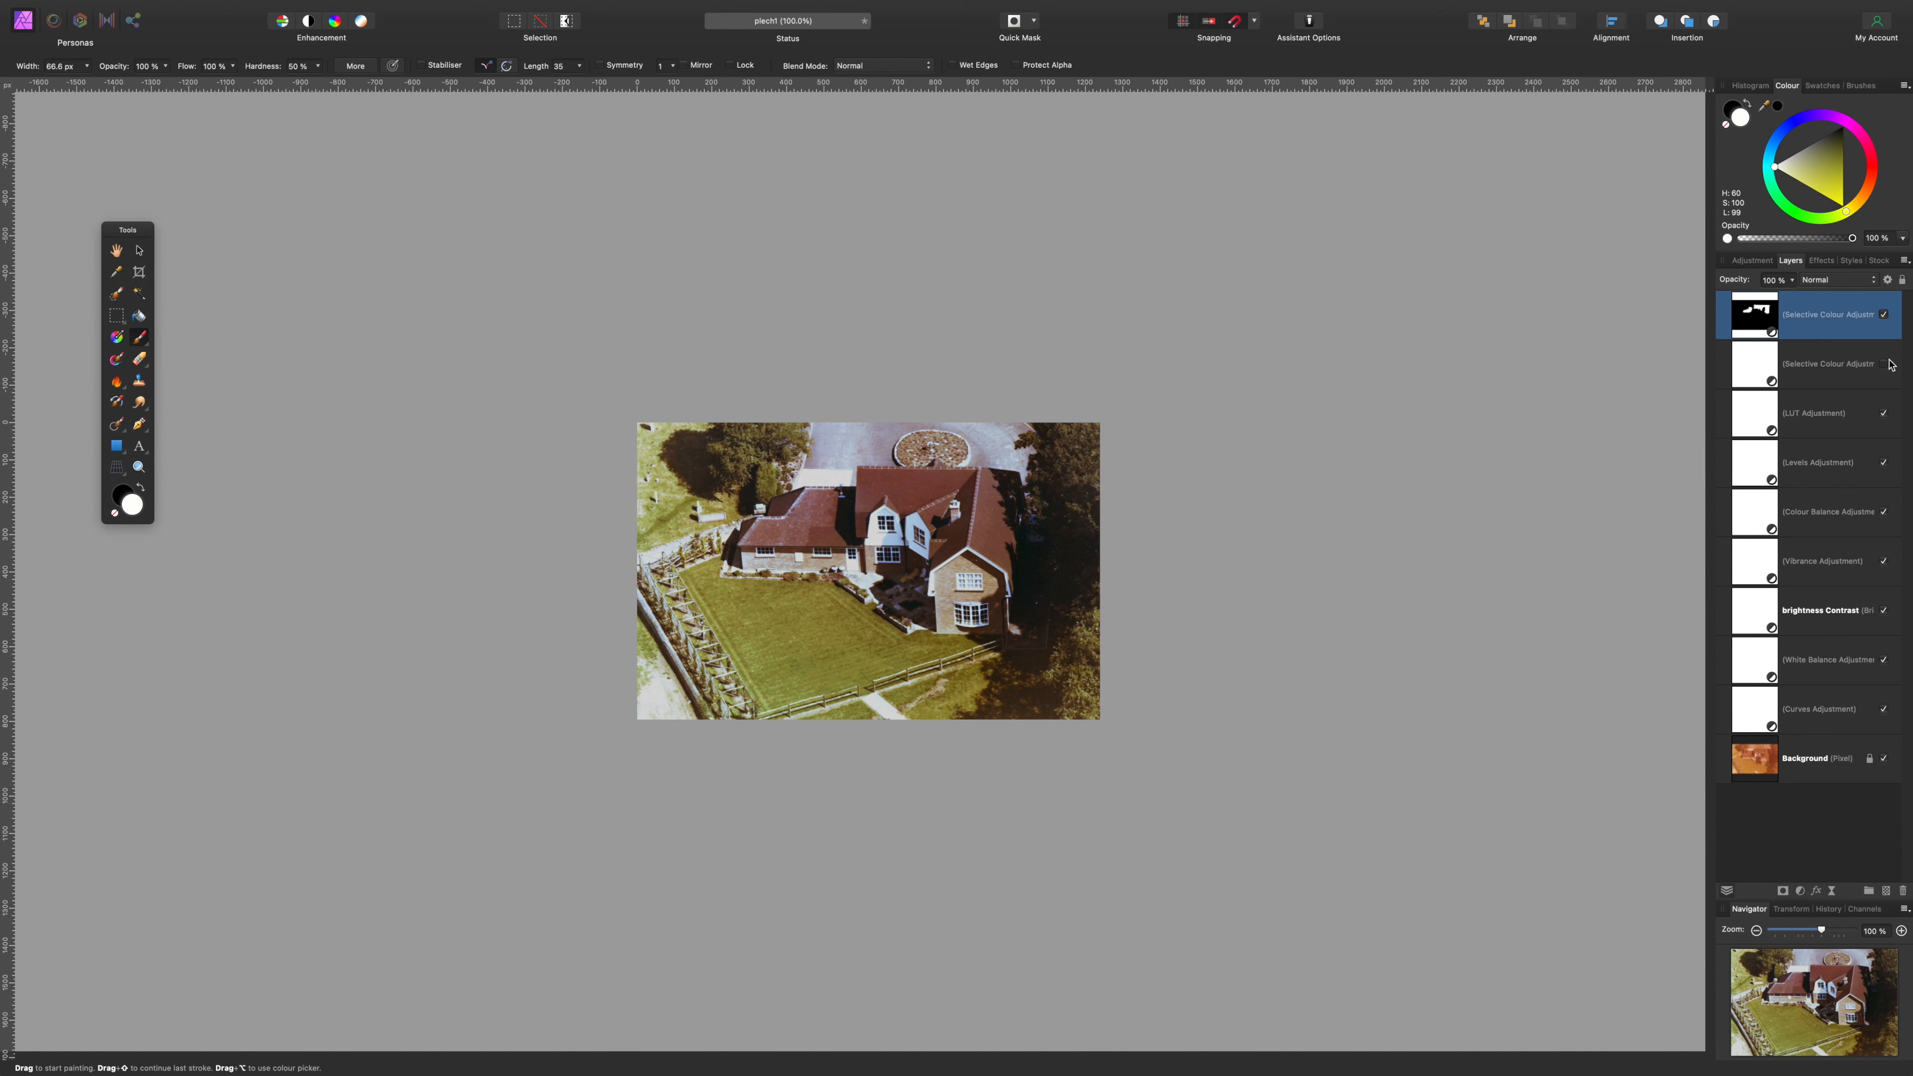
pyautogui.keyDown('shift'); pyautogui.click(1838, 715); pyautogui.keyUp('shift')
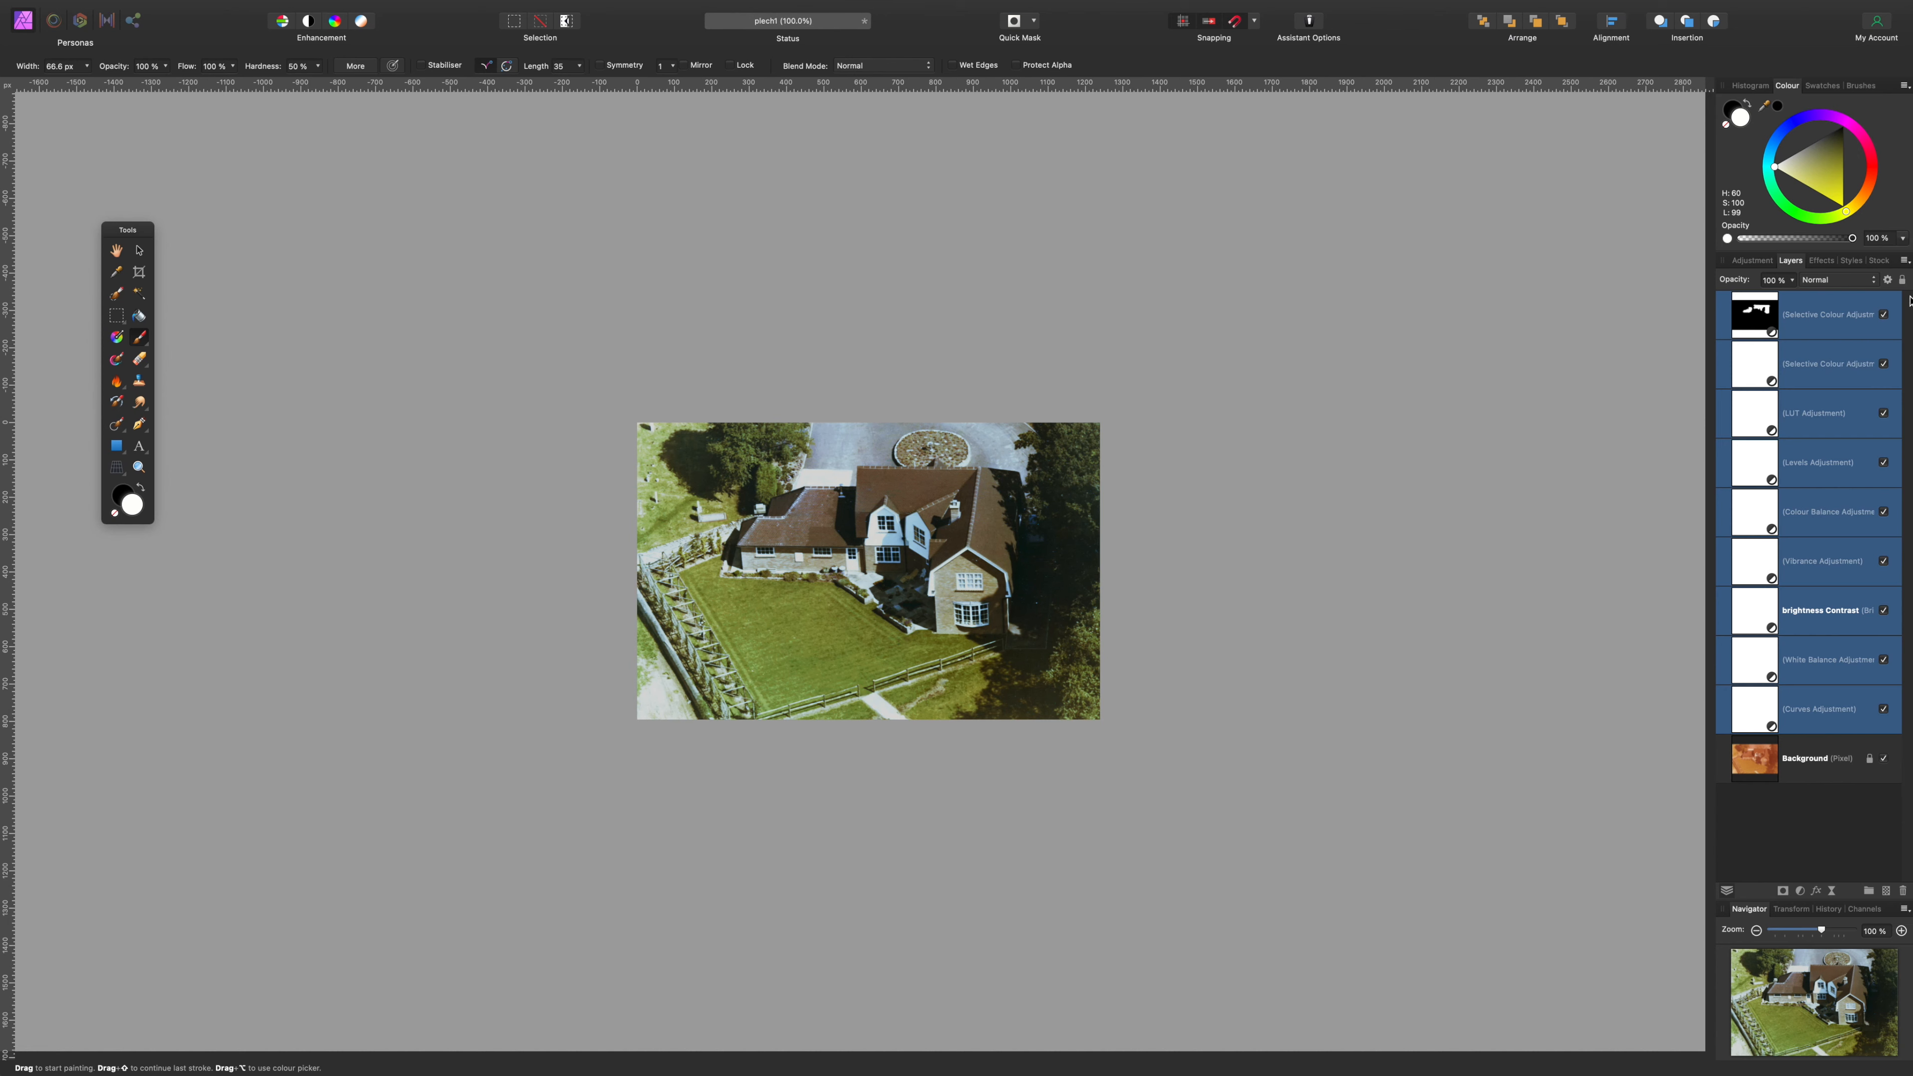
pyautogui.click(1885, 316)
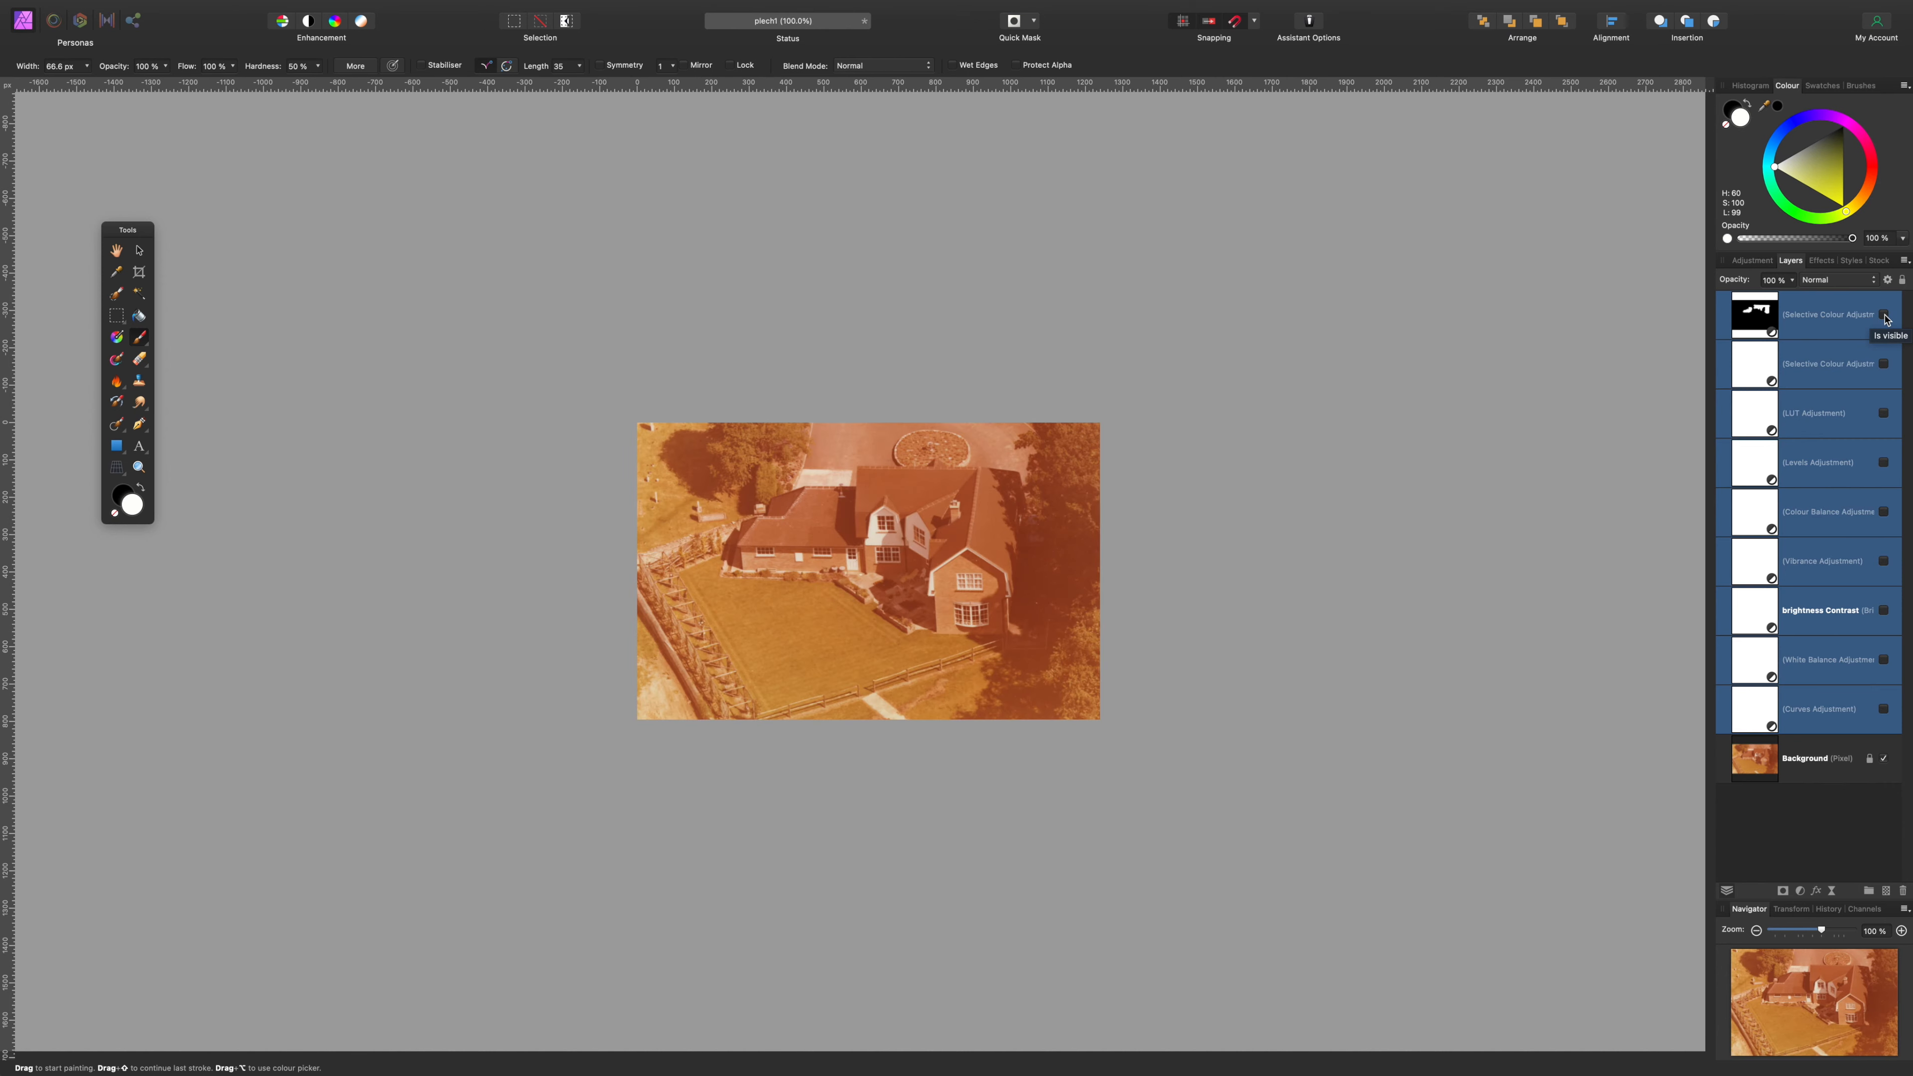
pyautogui.click(1885, 315)
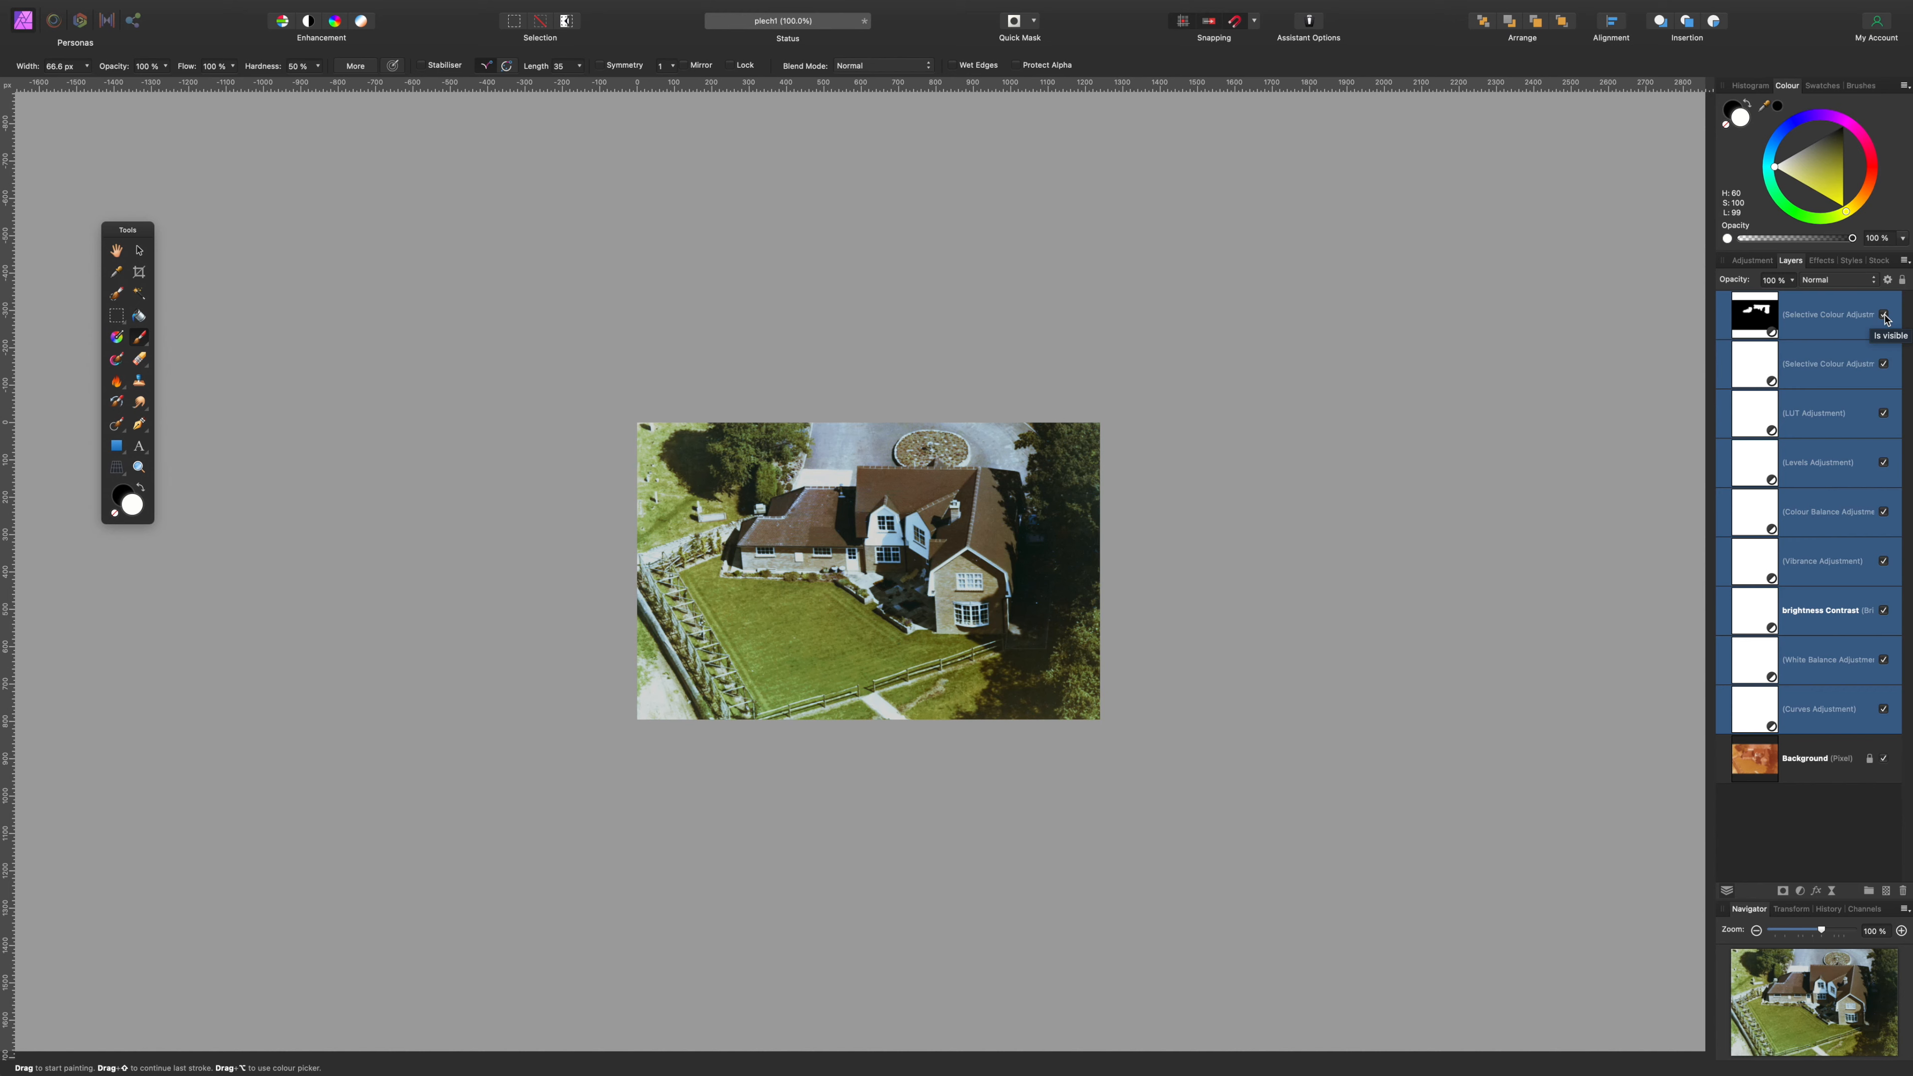
pyautogui.press('super+0')
pyautogui.click(1885, 316)
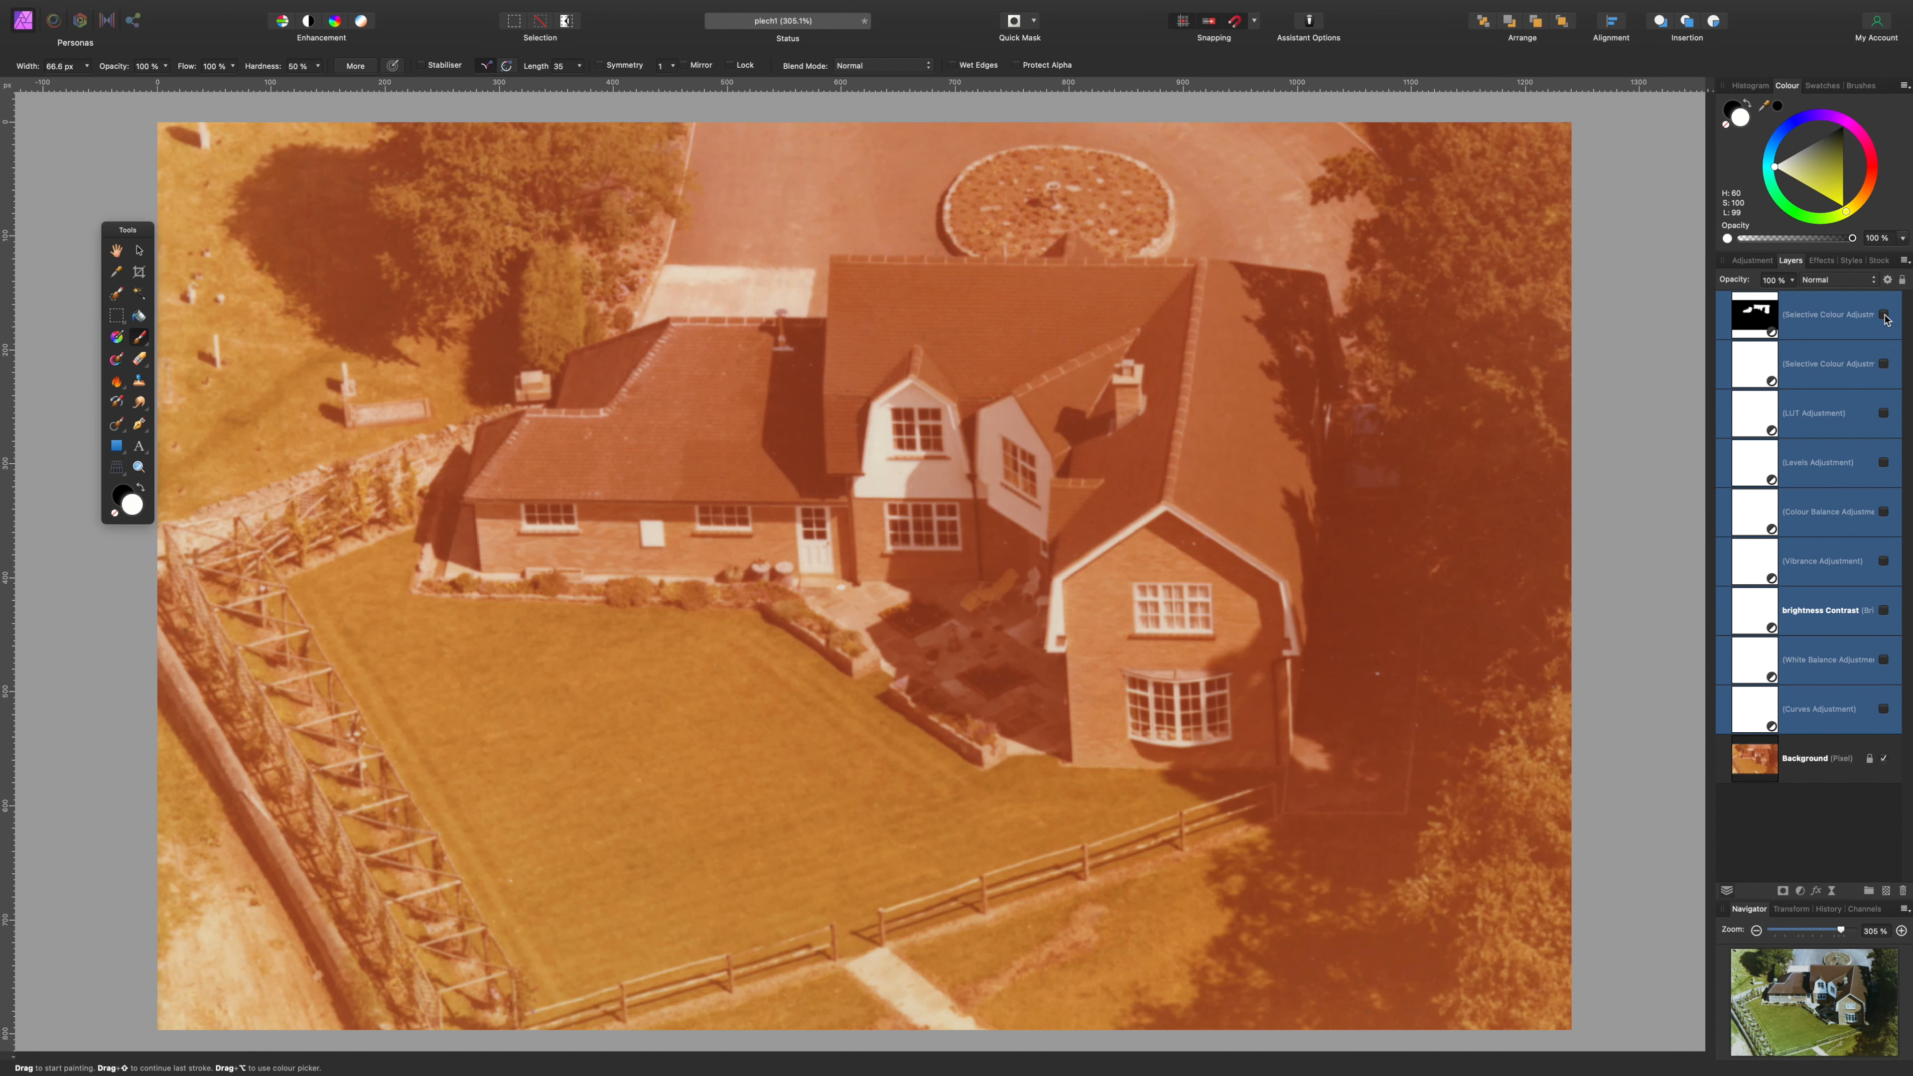
pyautogui.click(1885, 316)
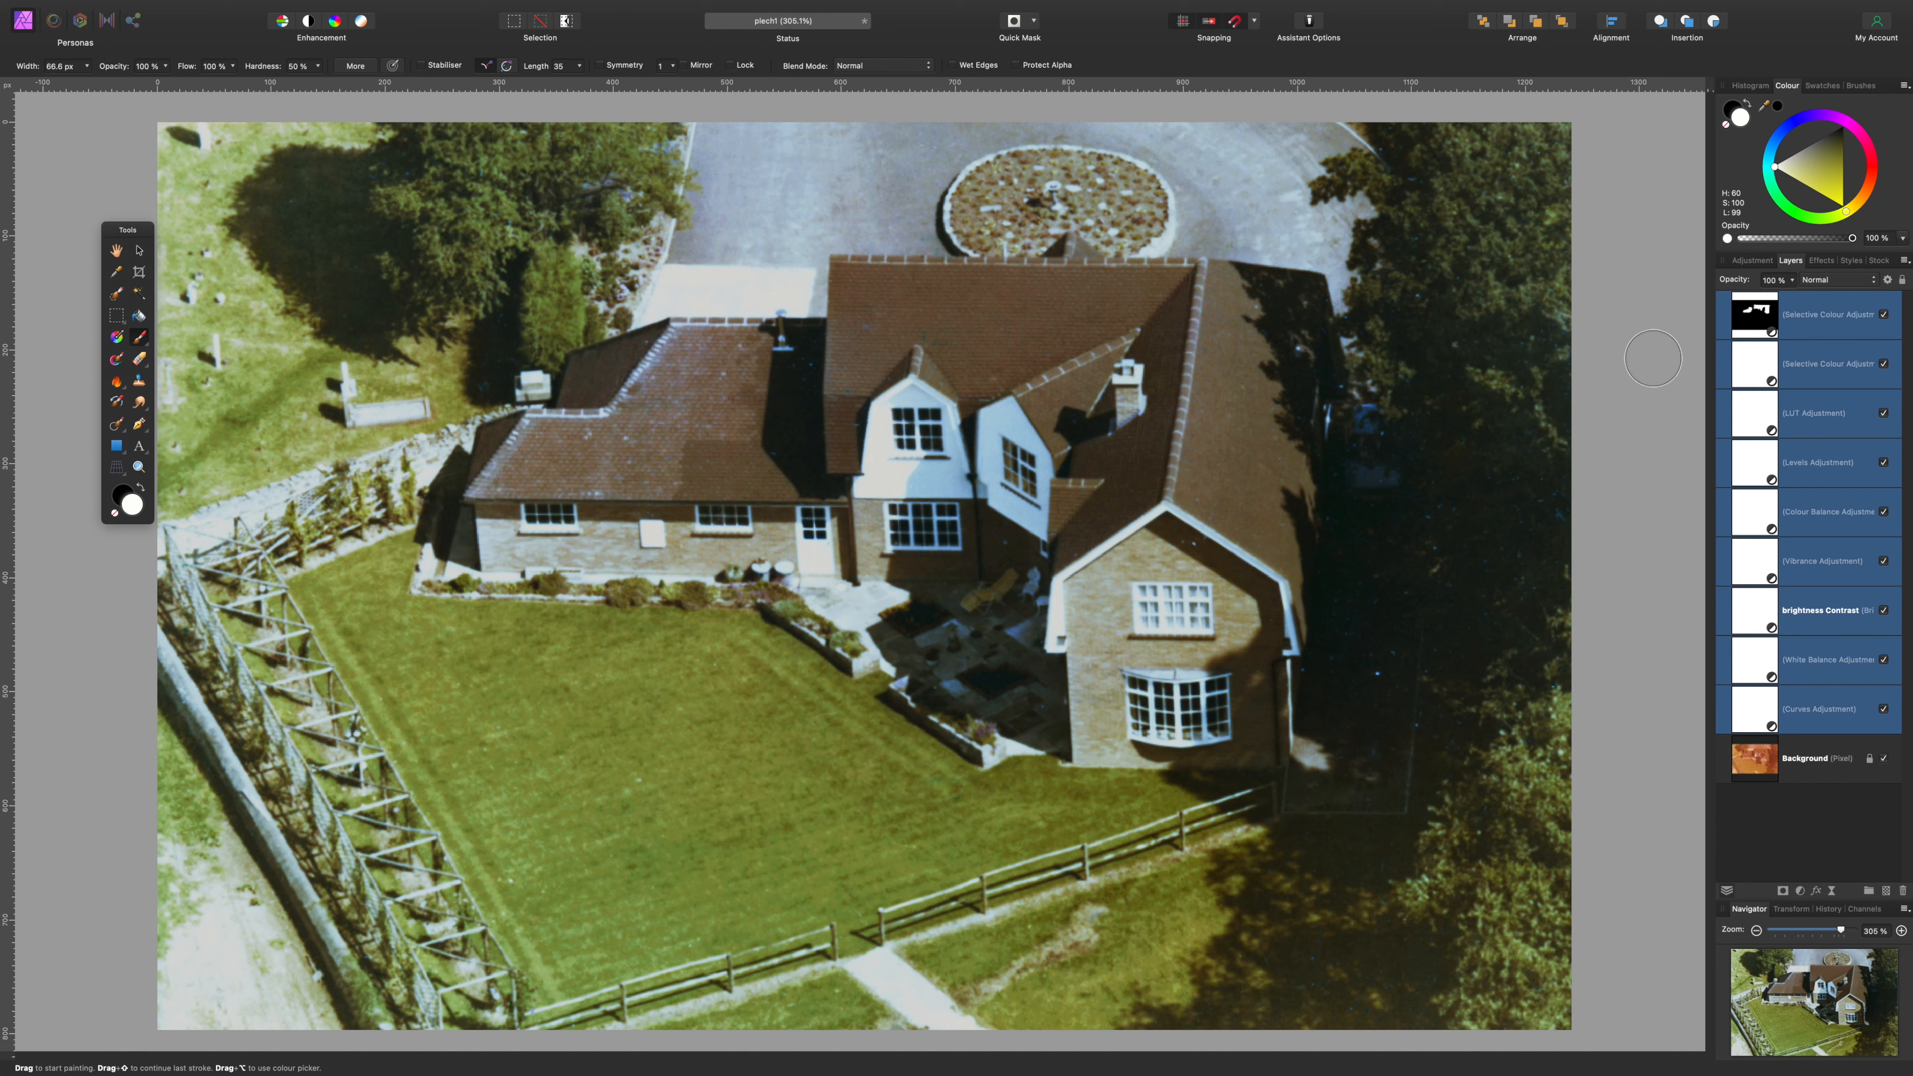
# - Review the lower Selective Colour adjustment's settings and its Blend Options, then close both without changes
pyautogui.click(1744, 372)
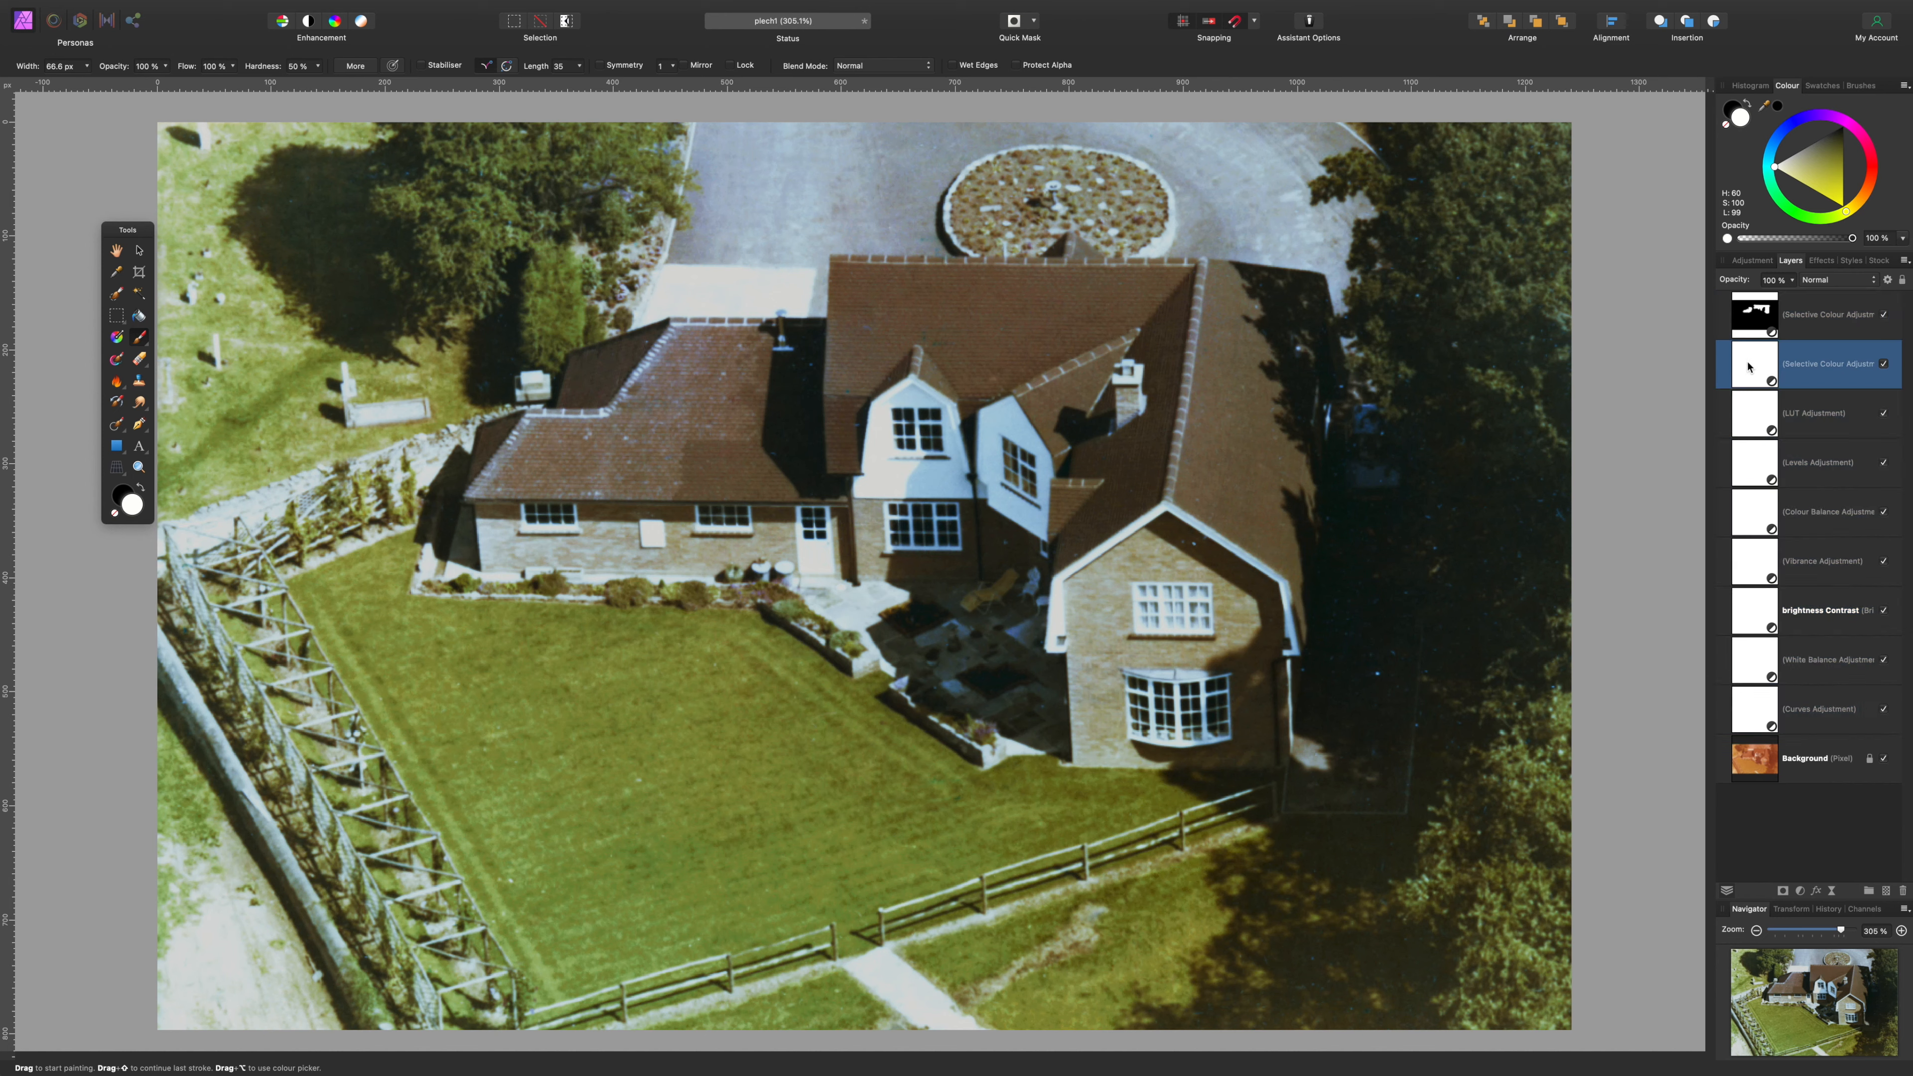
pyautogui.doubleClick(1747, 367)
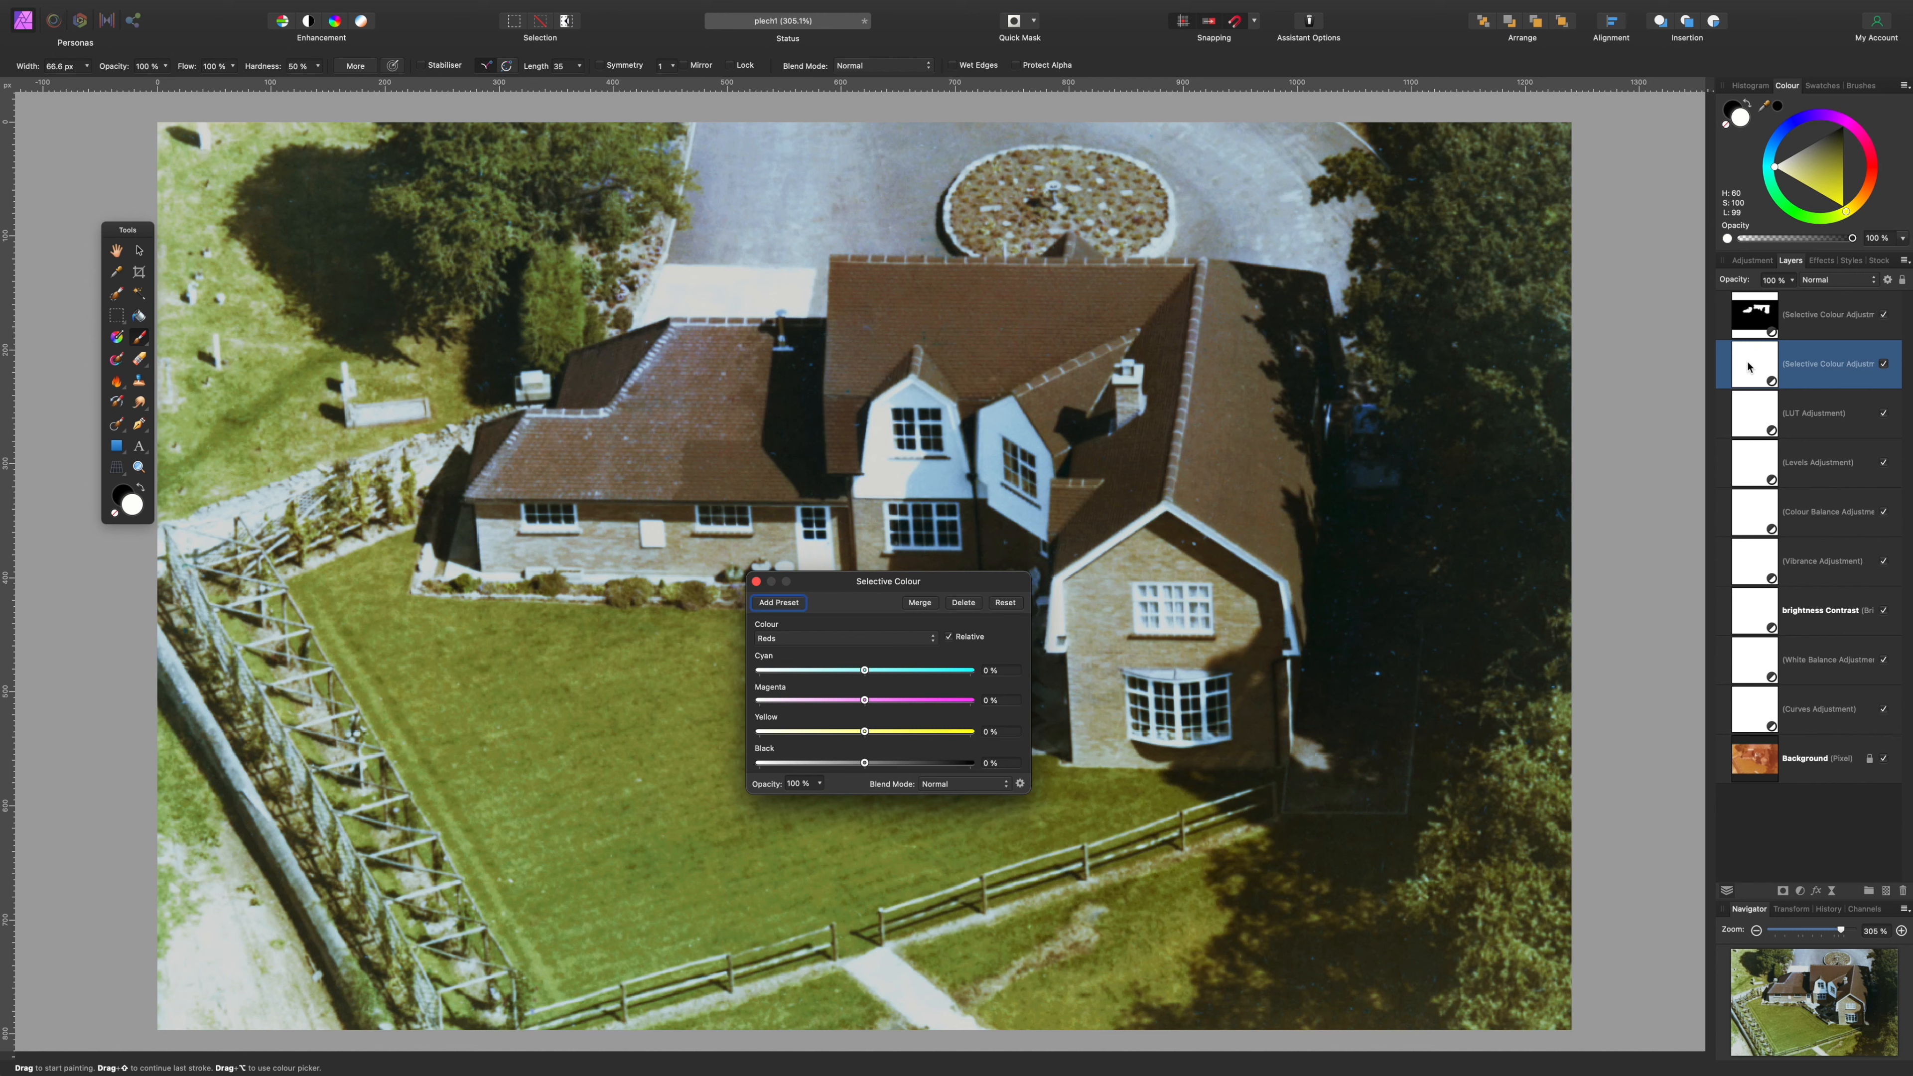
pyautogui.click(1021, 784)
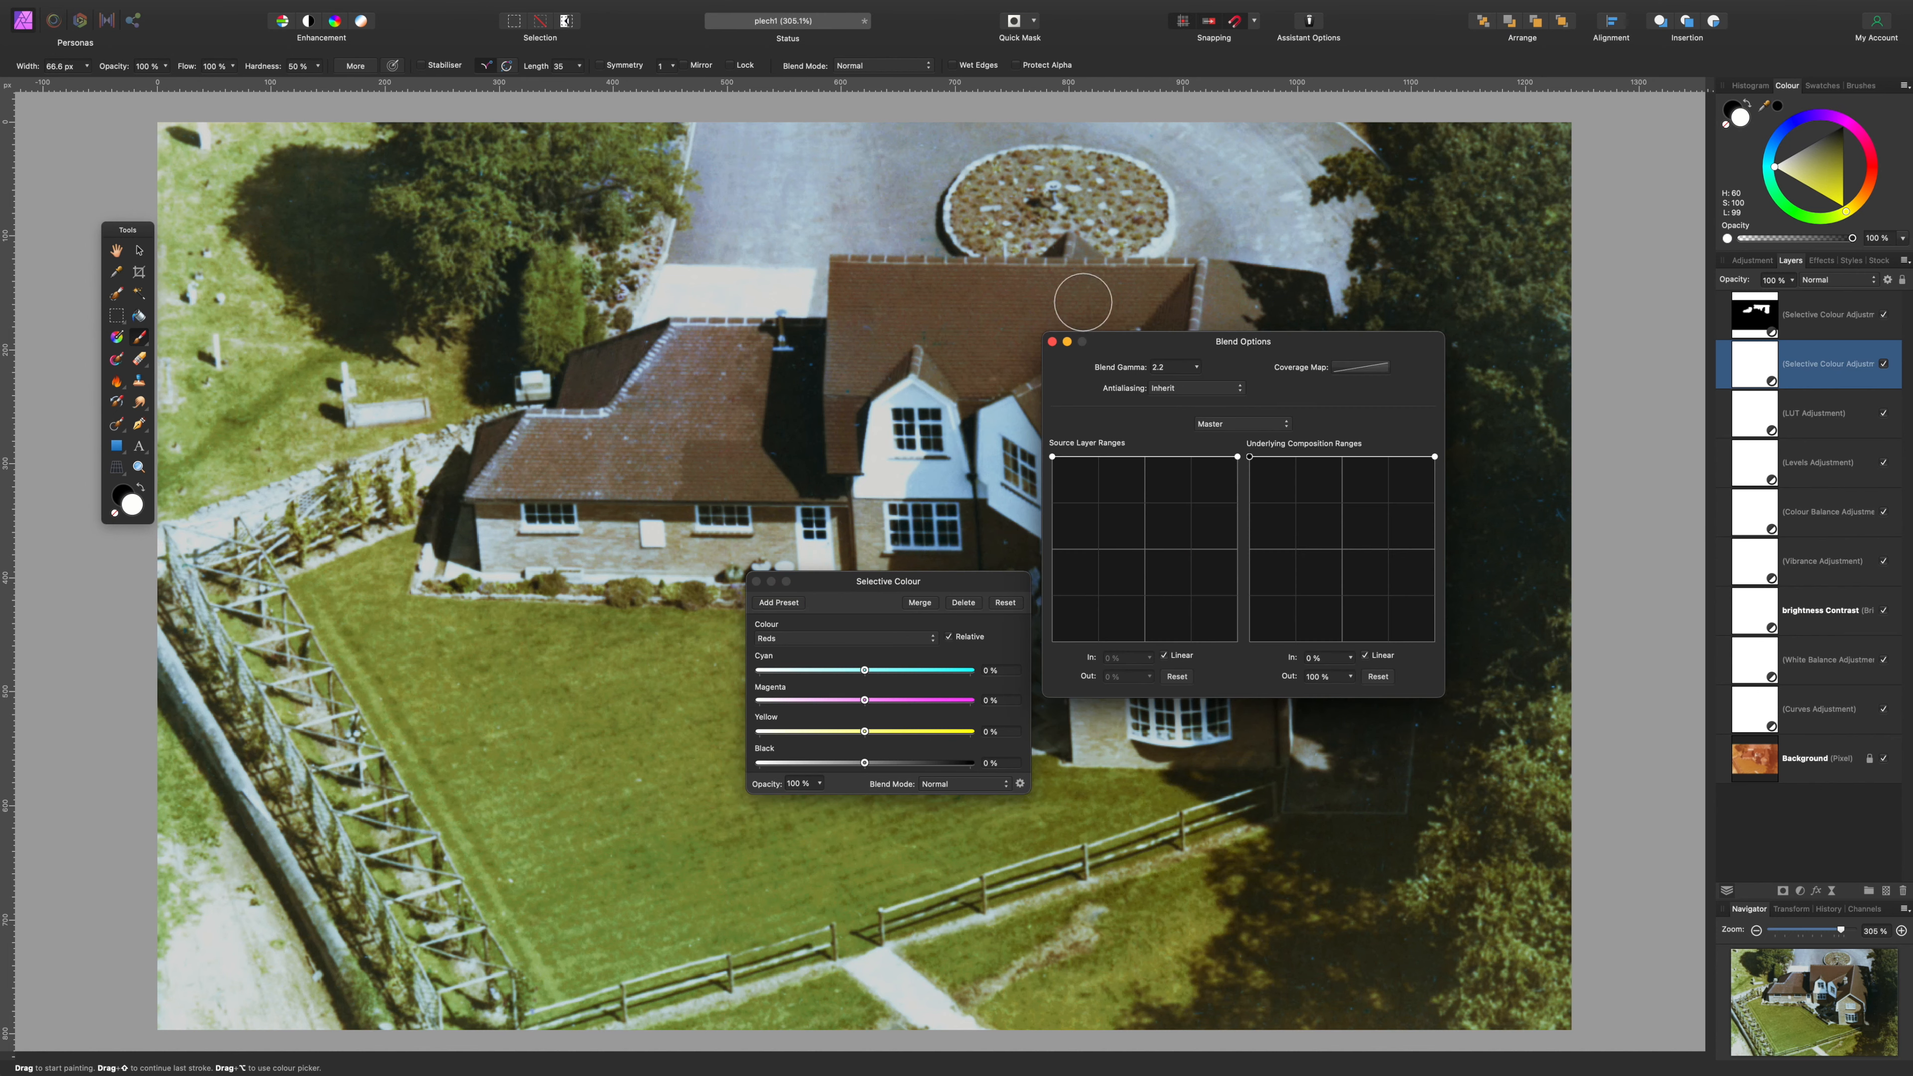
pyautogui.click(1052, 342)
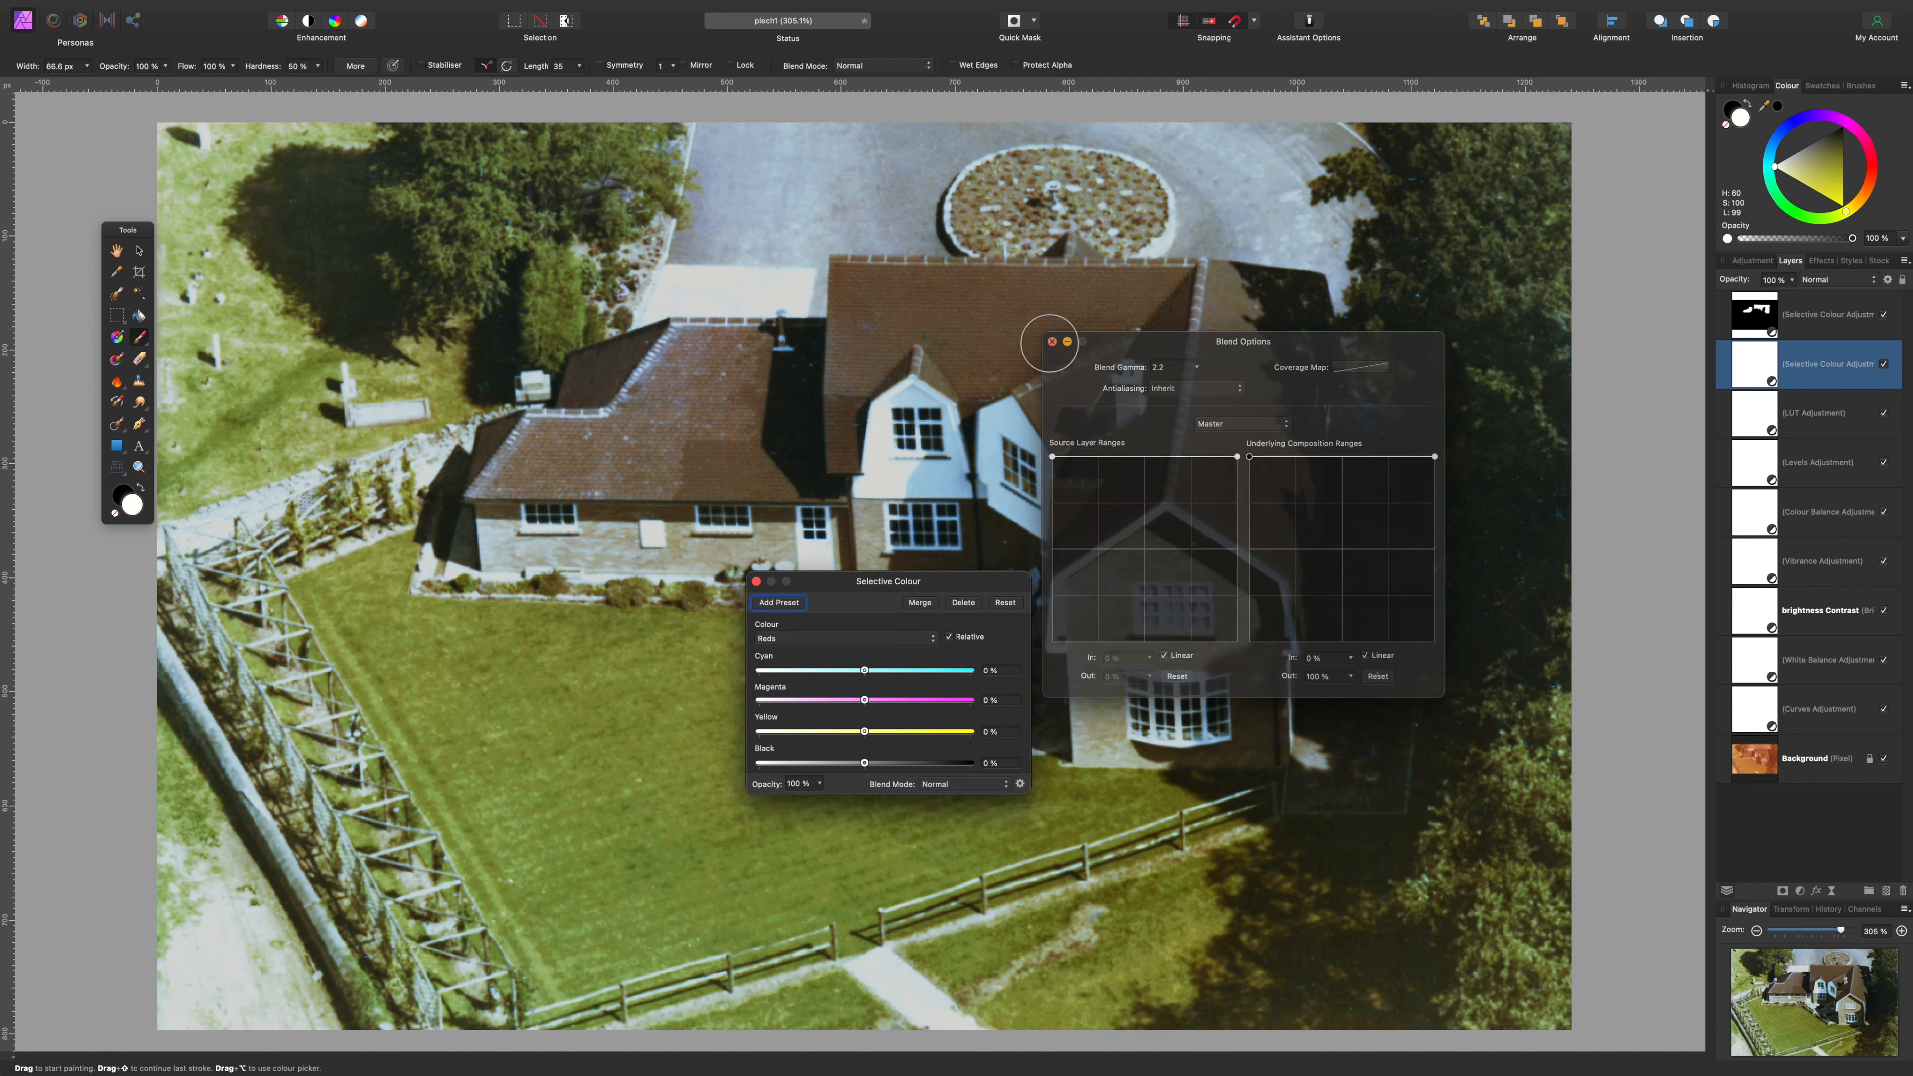
pyautogui.click(756, 581)
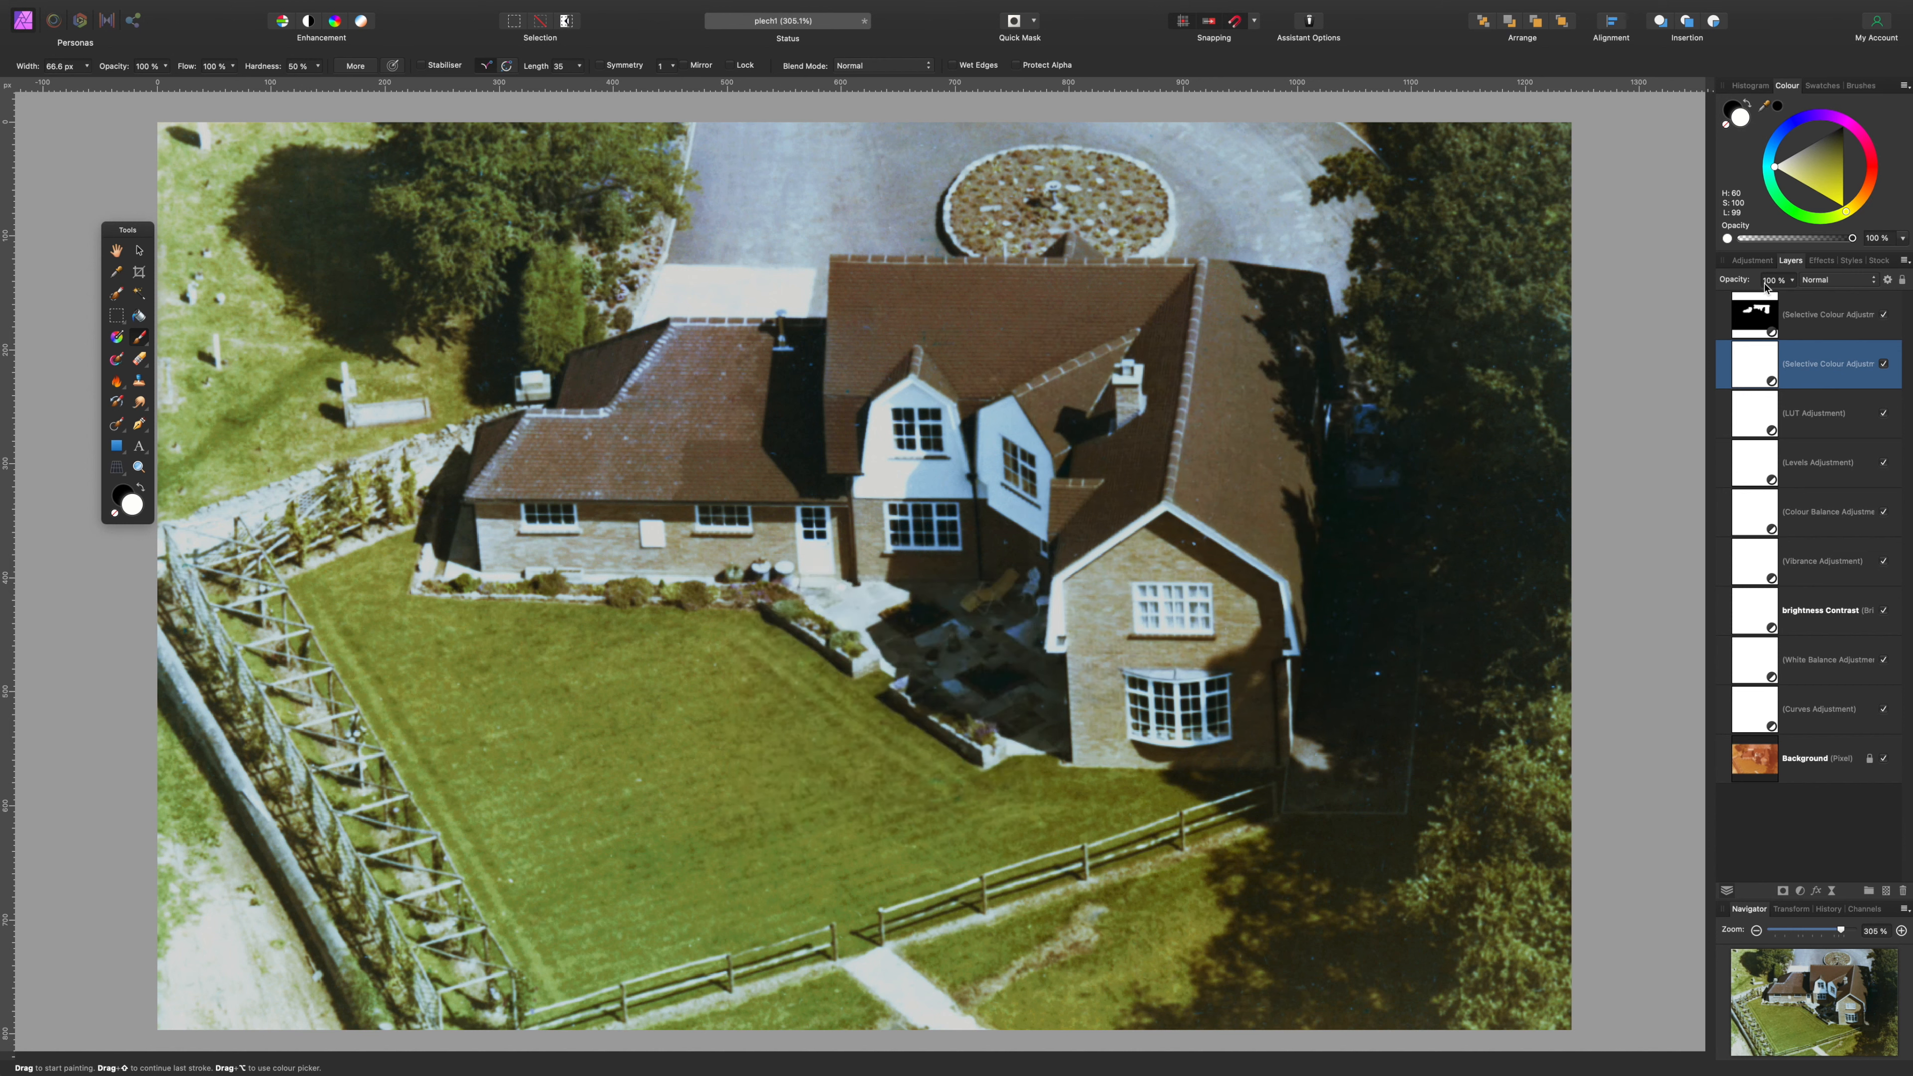
pyautogui.moveTo(1765, 285)
pyautogui.mouseDown()
pyautogui.moveTo(1733, 284)
pyautogui.moveTo(1812, 282)
pyautogui.moveTo(1689, 292)
pyautogui.moveTo(1772, 294)
pyautogui.mouseUp()
# - Hide the masked Selective Colour layer, then toggle all adjustments together for a before-and-after comparison at 100 % zoom, leaving them hidden
pyautogui.click(1808, 316)
pyautogui.click(1884, 314)
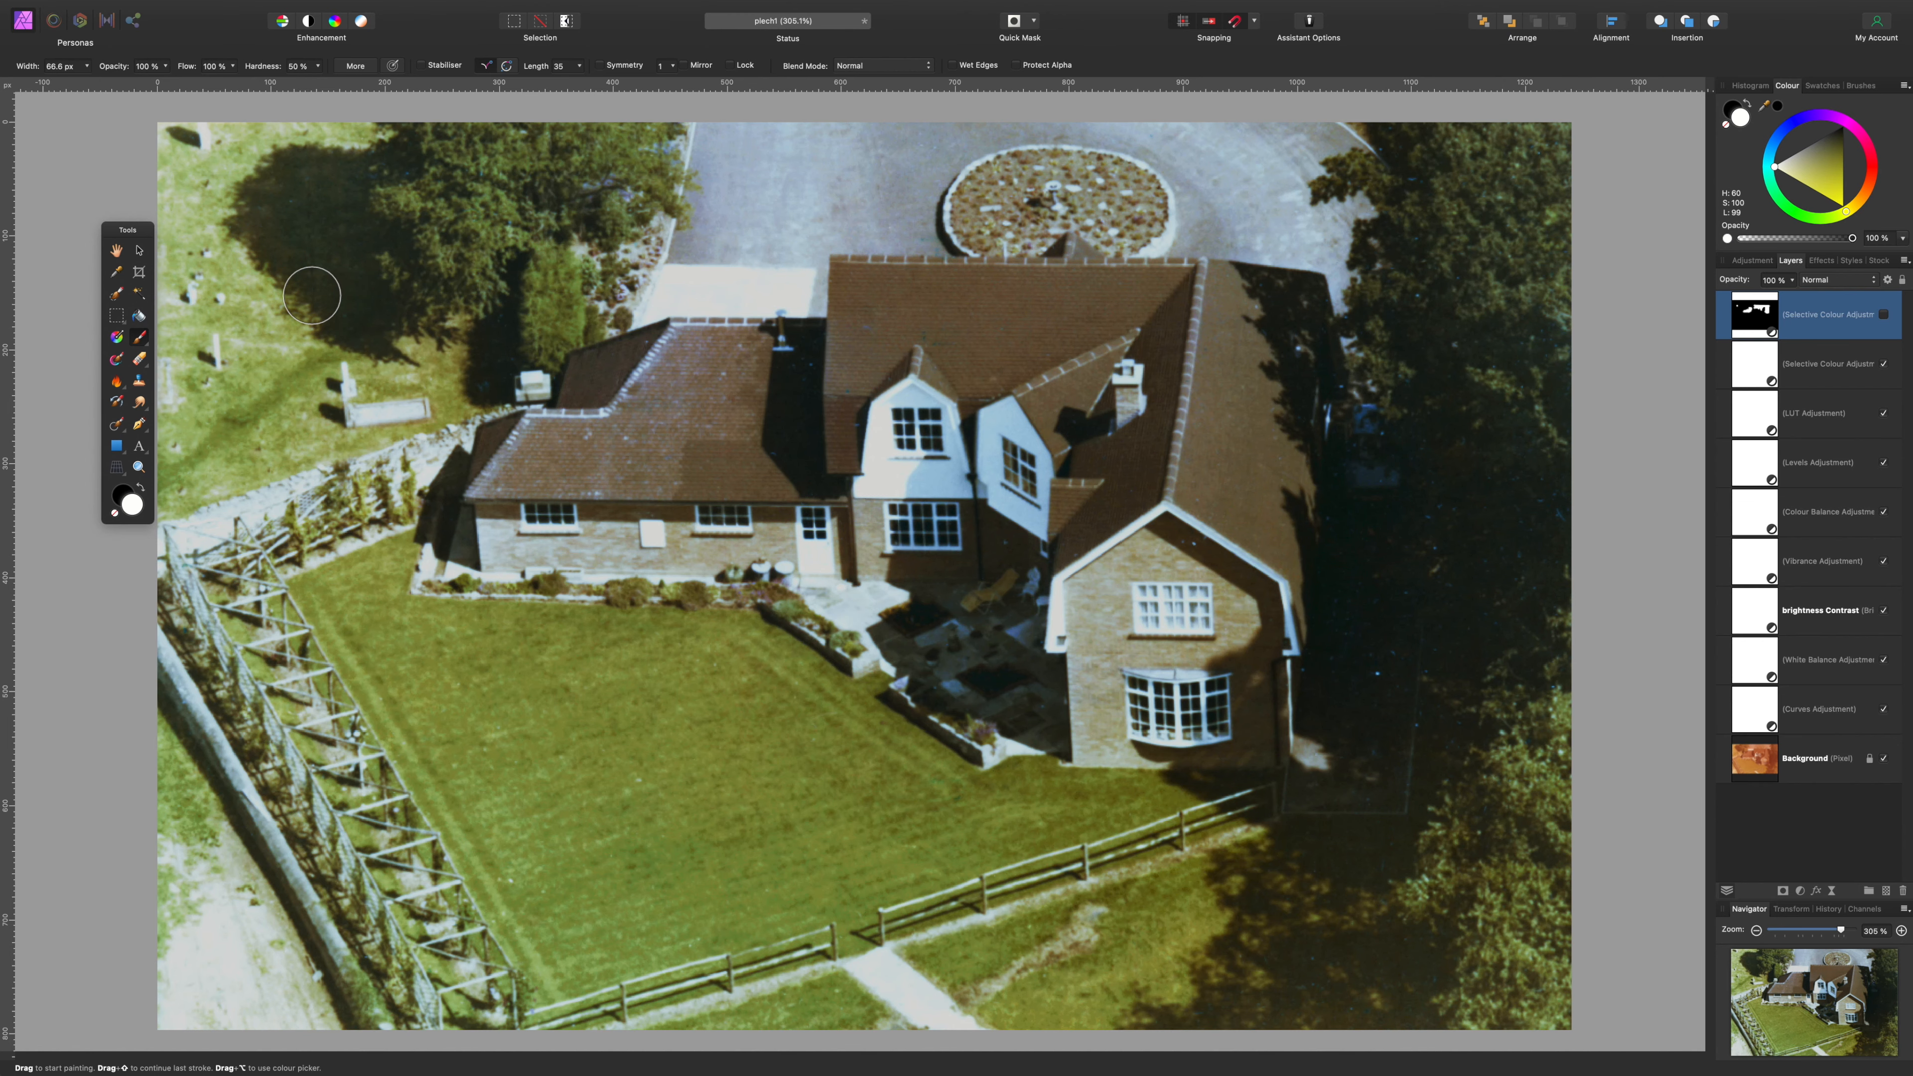
pyautogui.press('super+1')
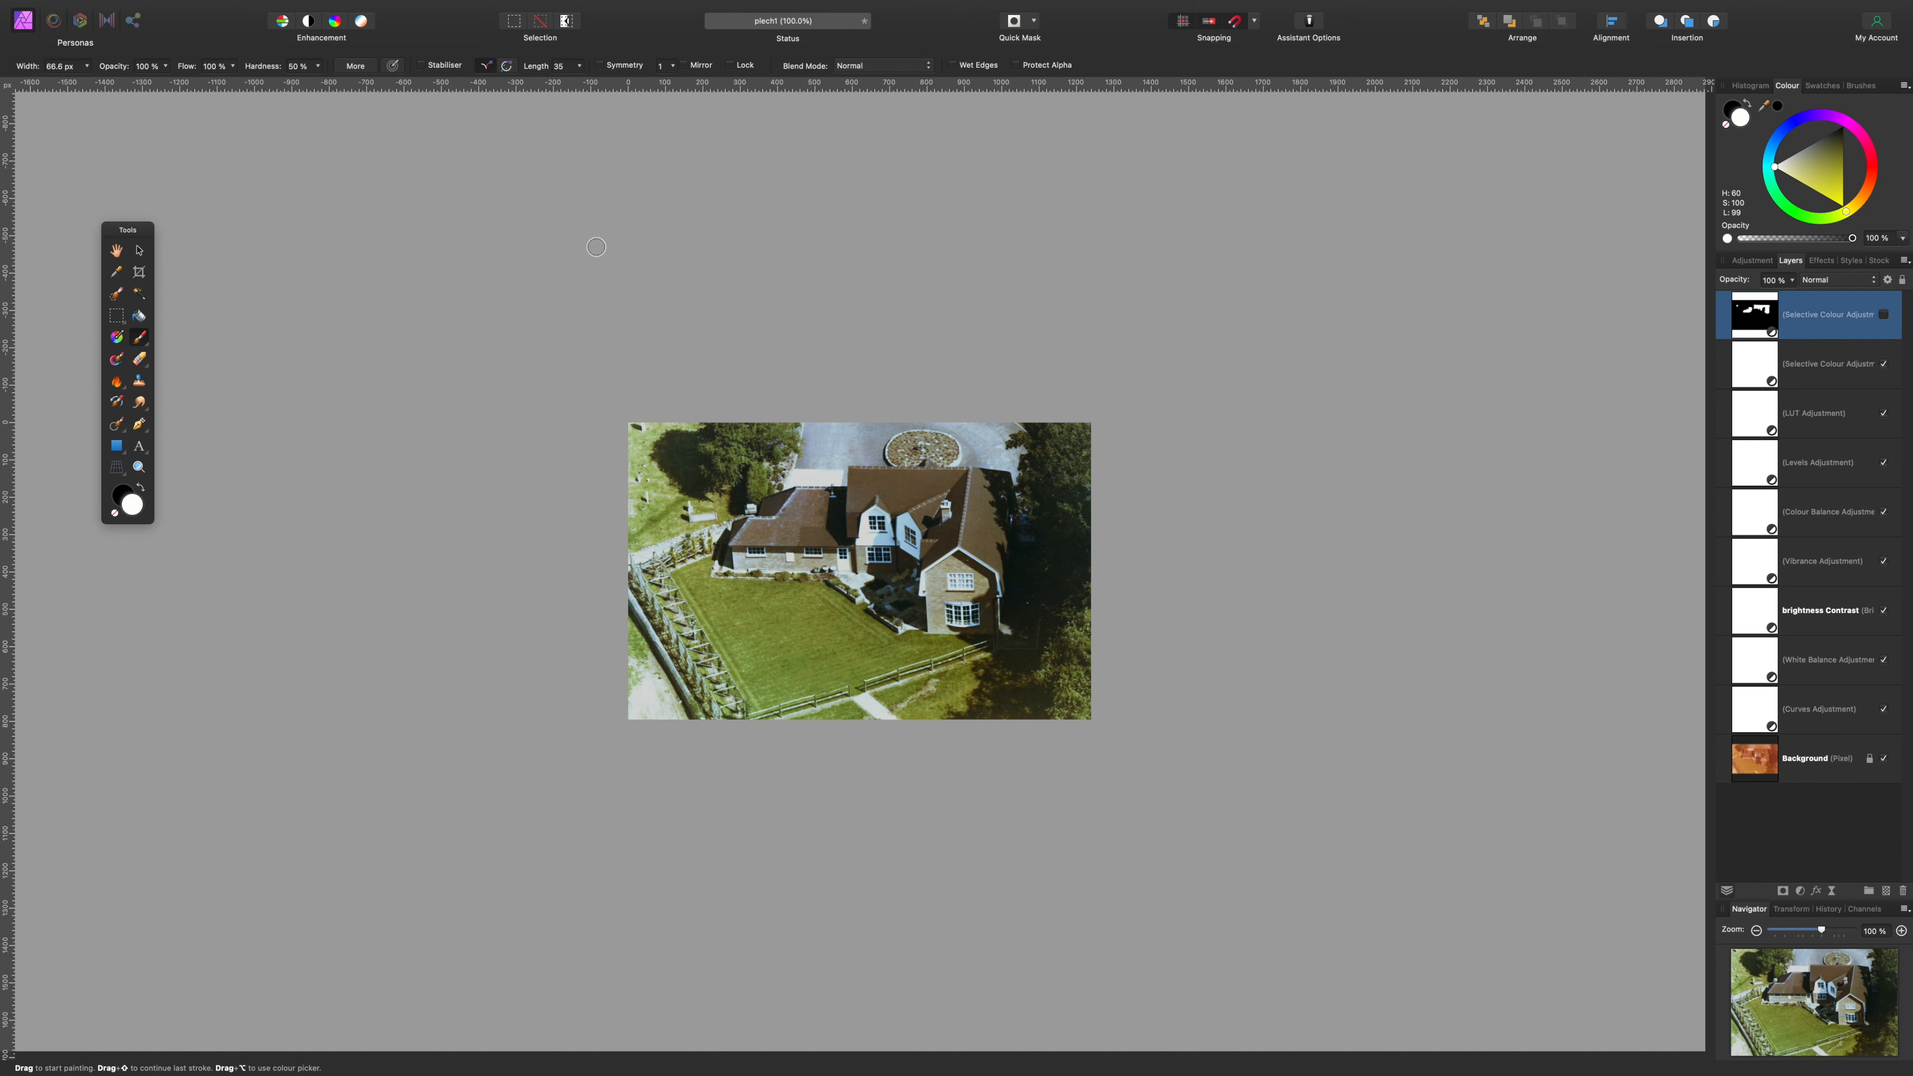
pyautogui.keyDown('shift'); pyautogui.click(1840, 712); pyautogui.keyUp('shift')
pyautogui.click(1884, 710)
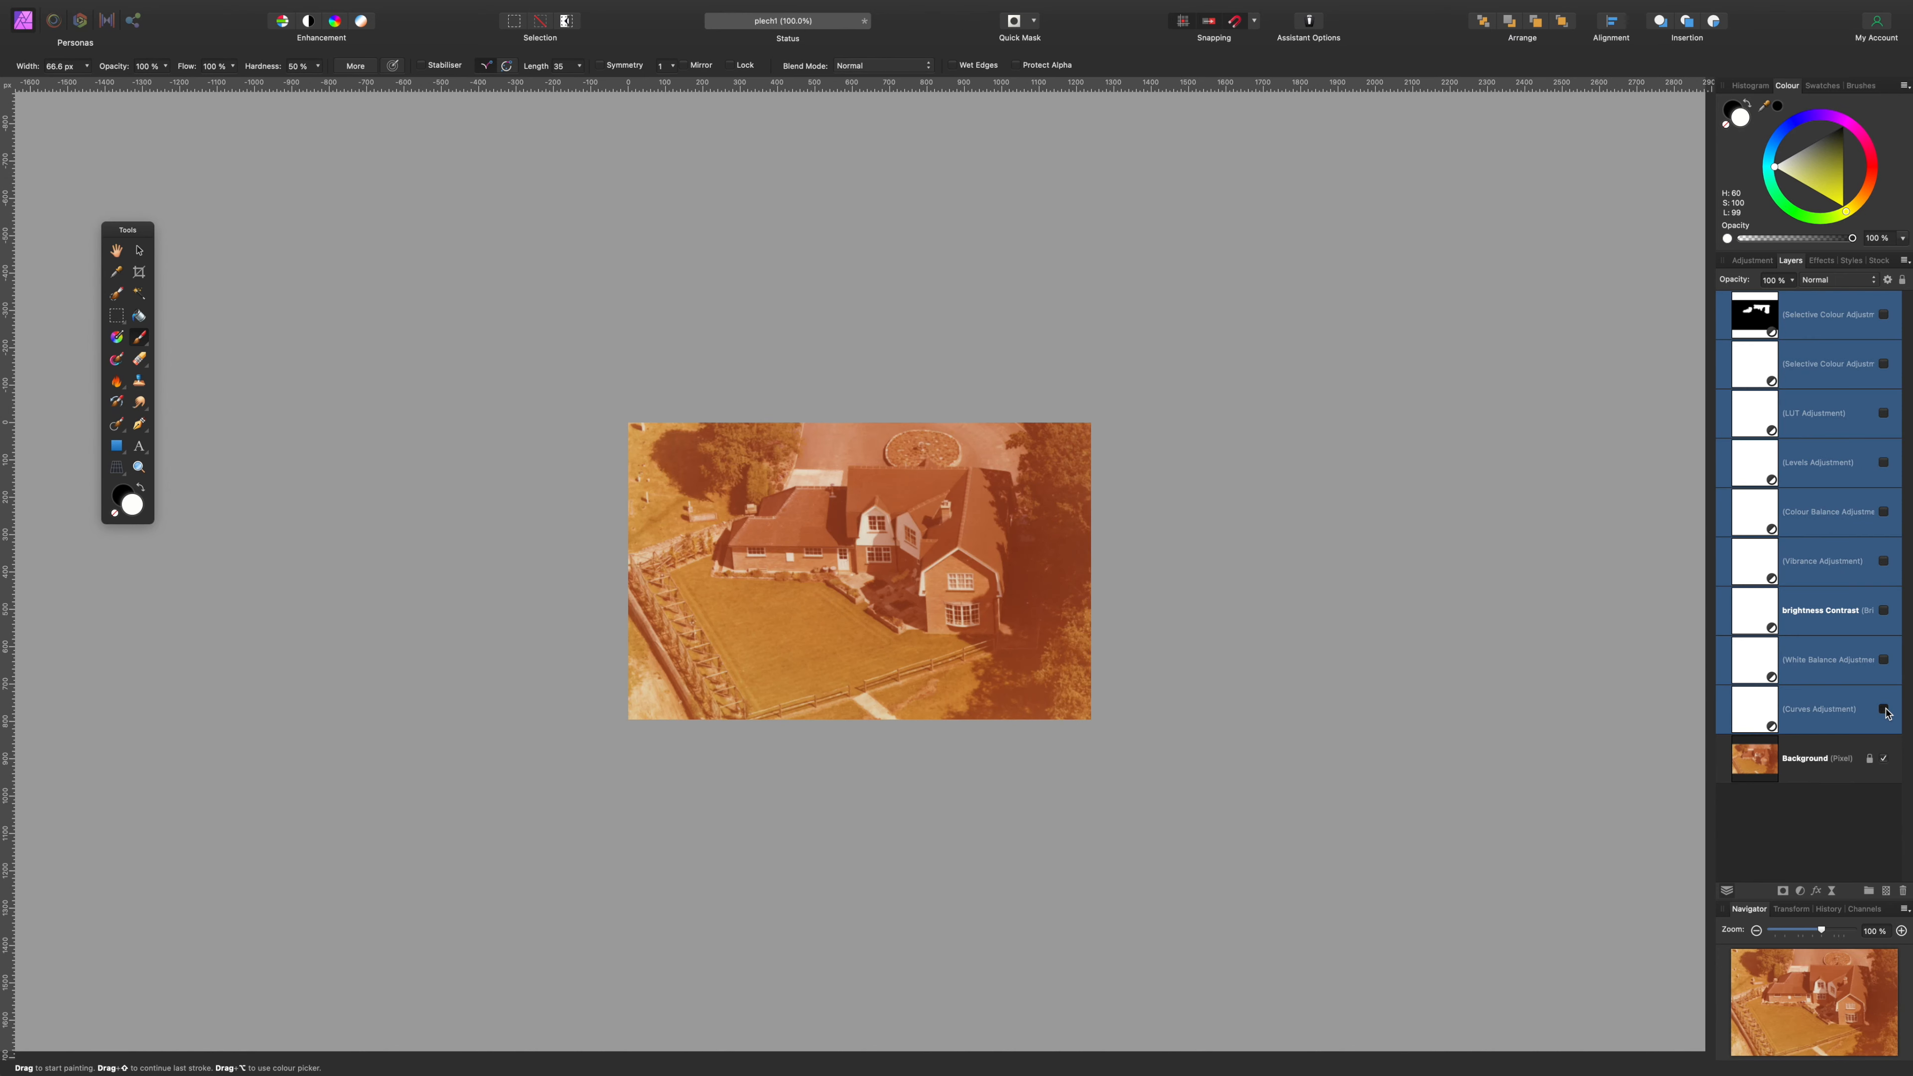
pyautogui.click(1885, 710)
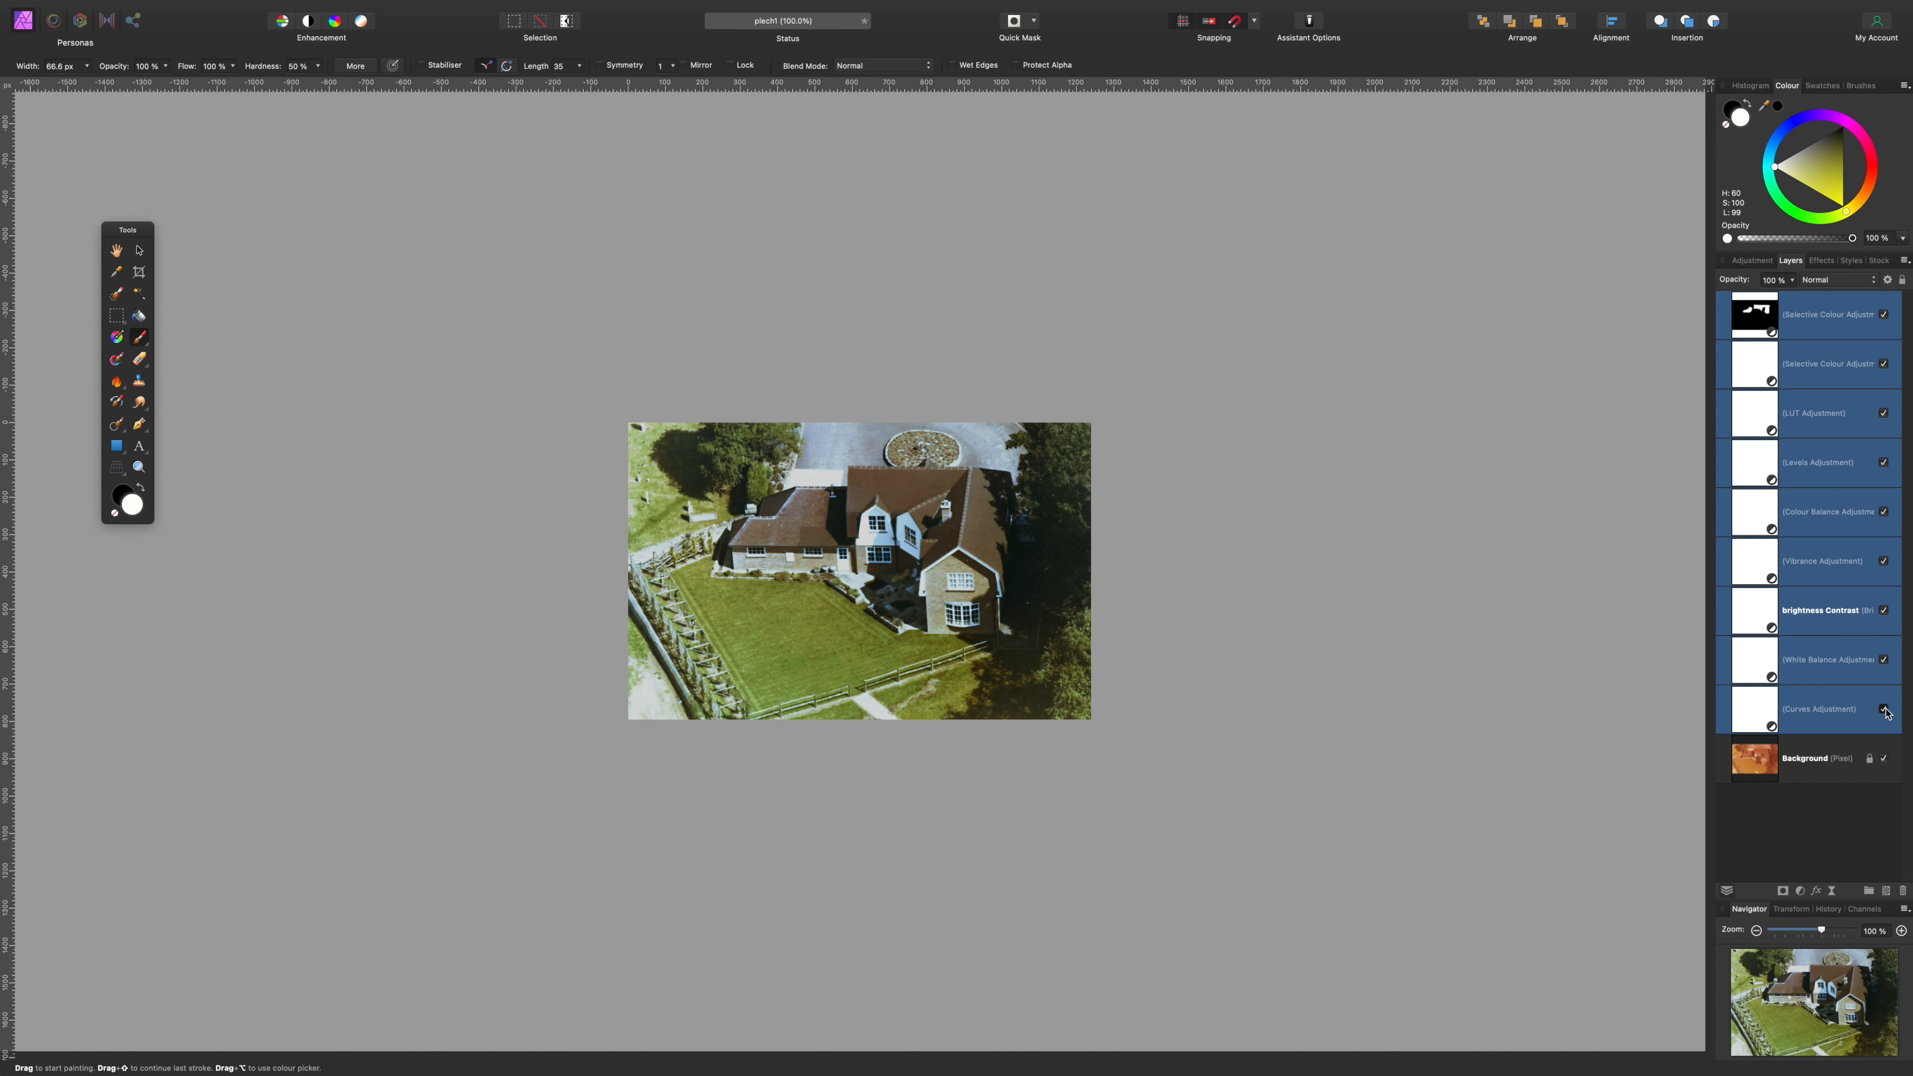
pyautogui.click(1884, 710)
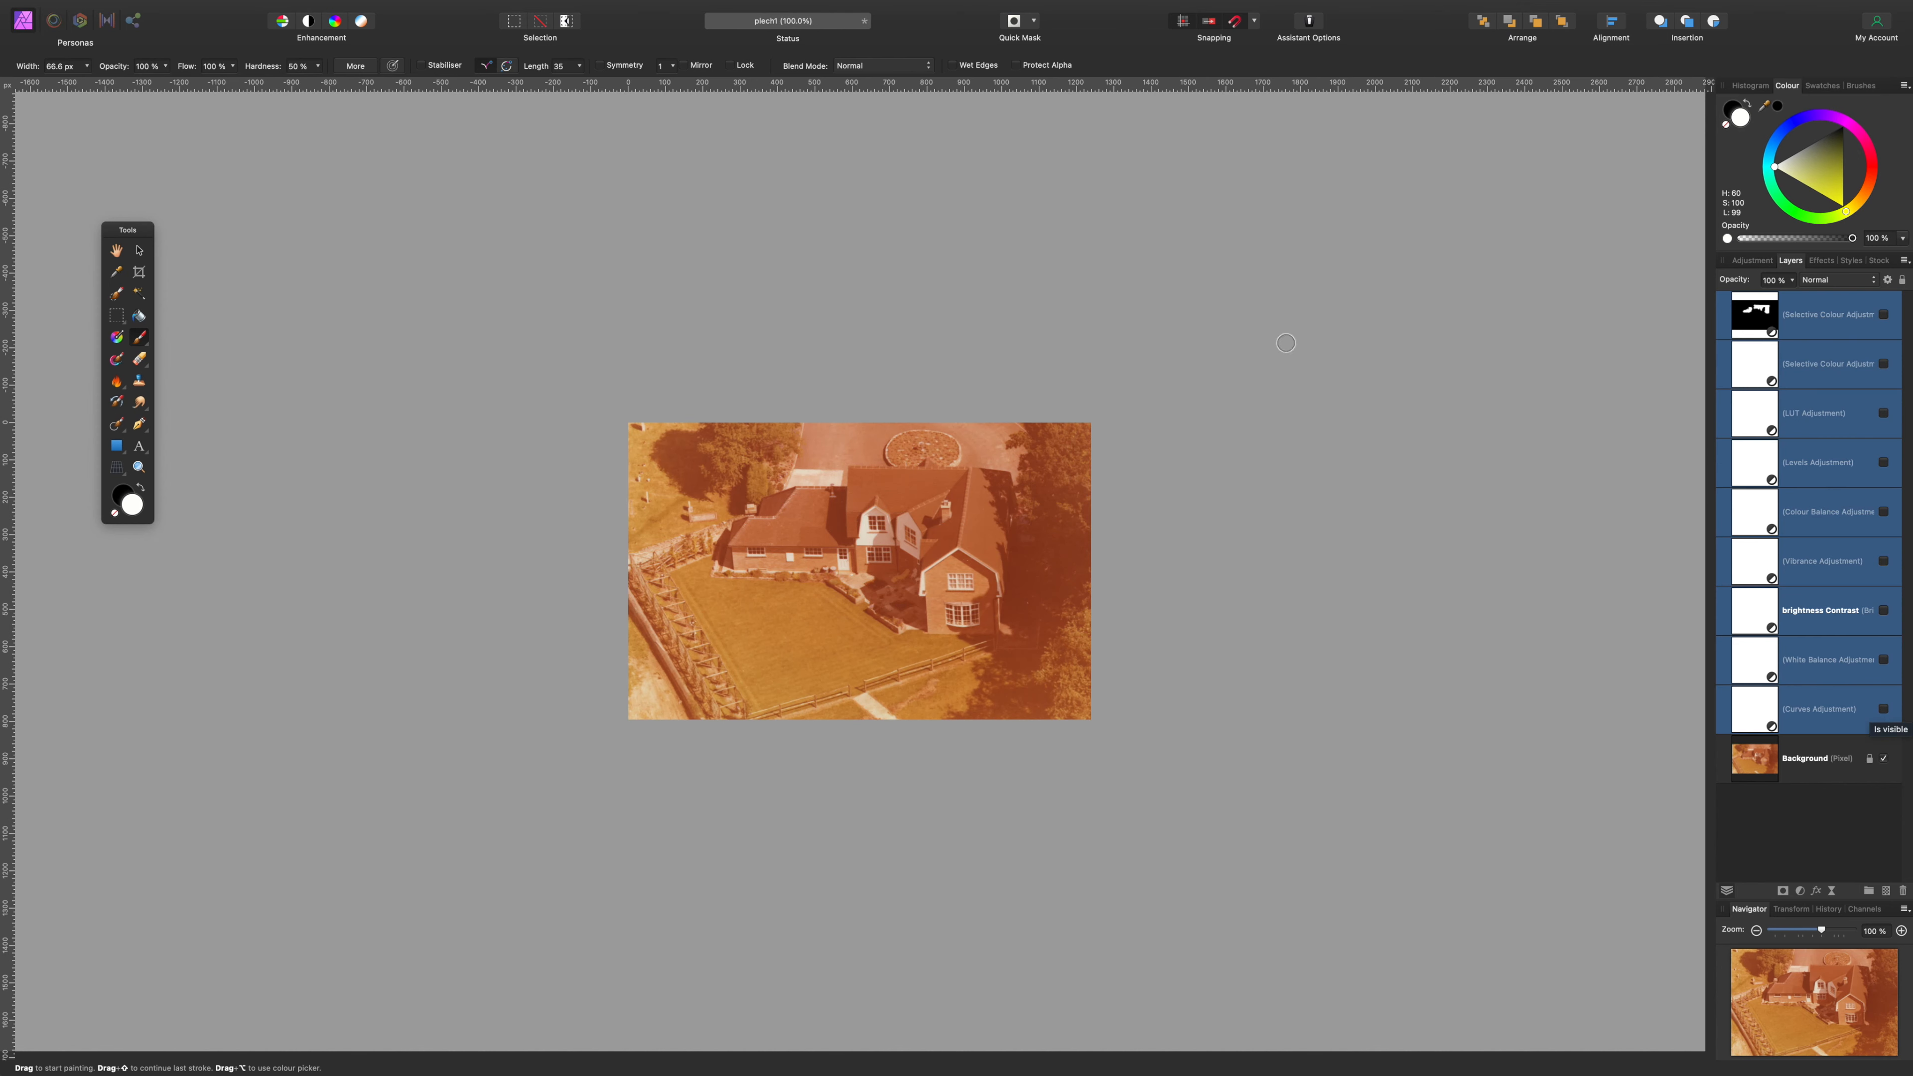